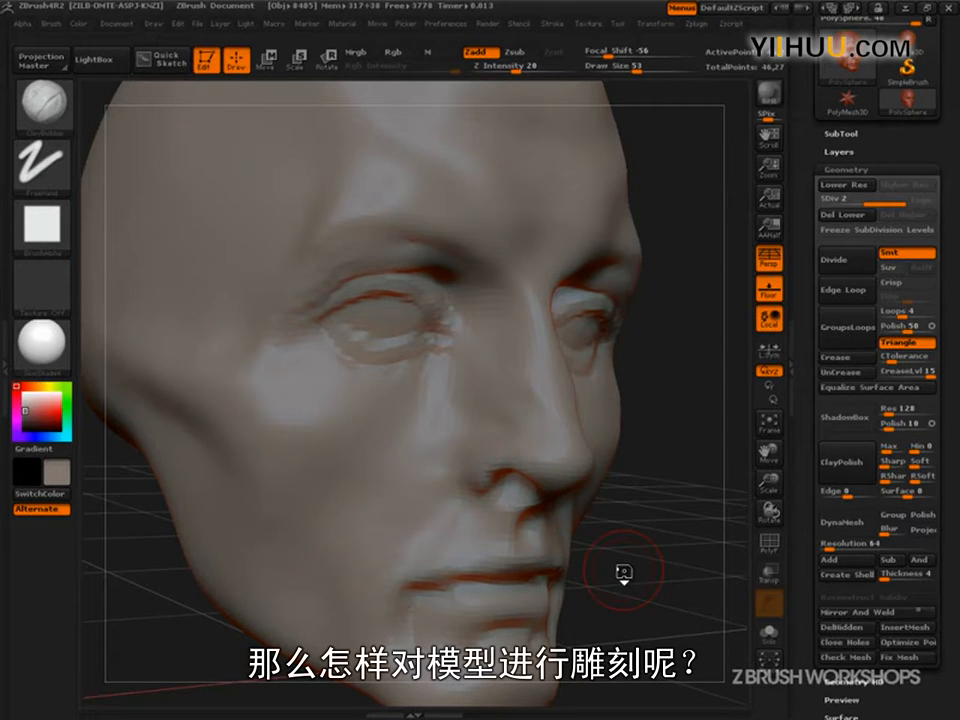
Select the Standard brush for sculpting the head.
drag(667, 624, 681, 591)
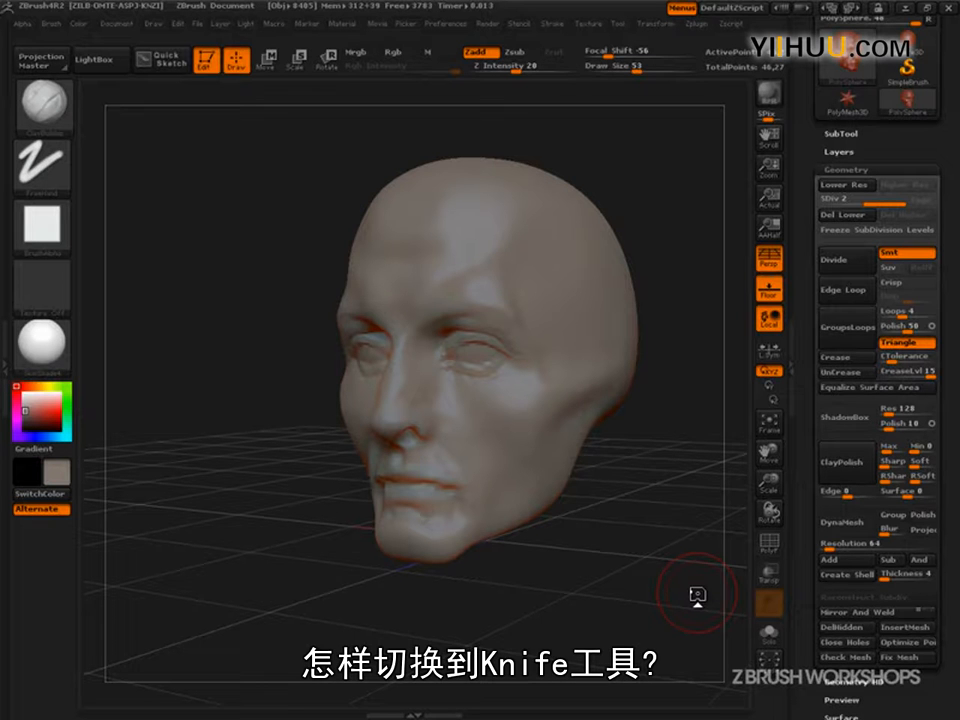
click(42, 98)
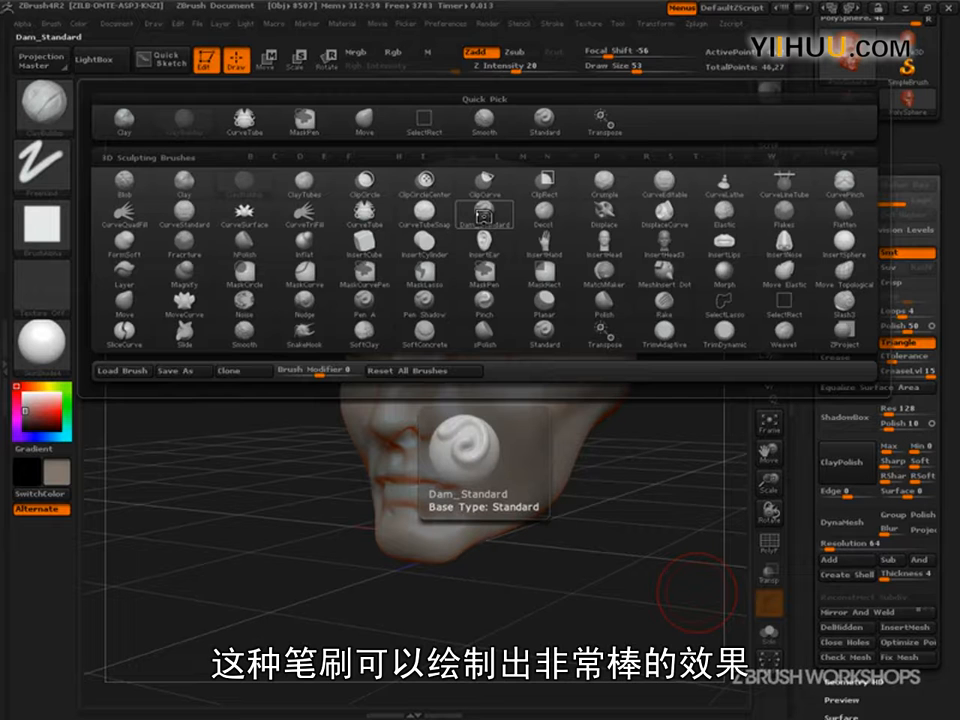
click(544, 331)
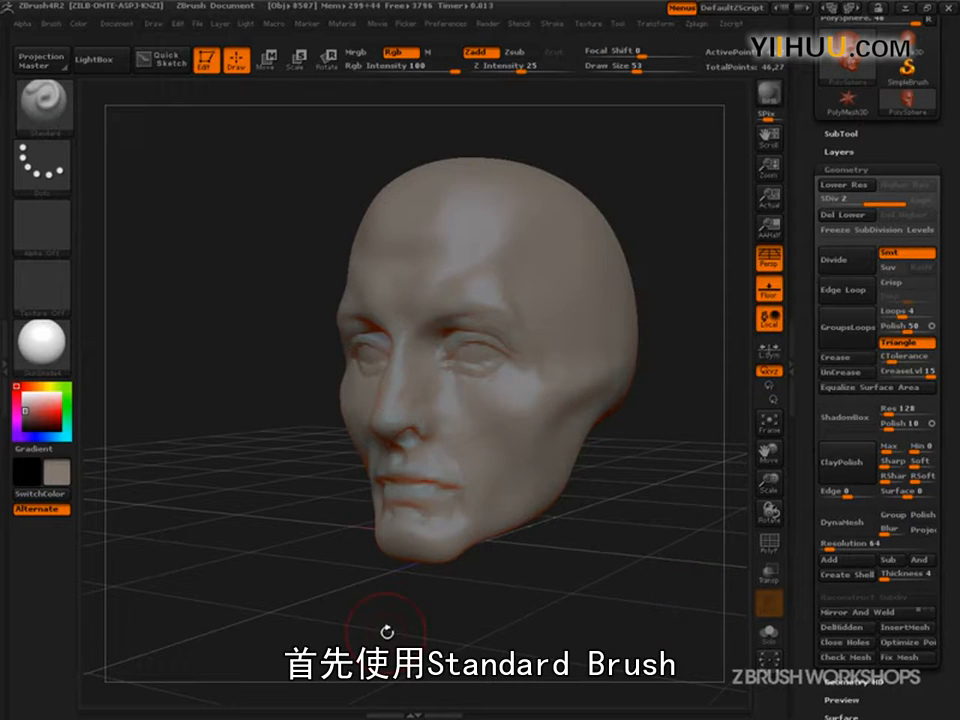
Subdivide the head mesh to level 3 and inspect its denser topology with the polyframe display.
drag(673, 598, 671, 626)
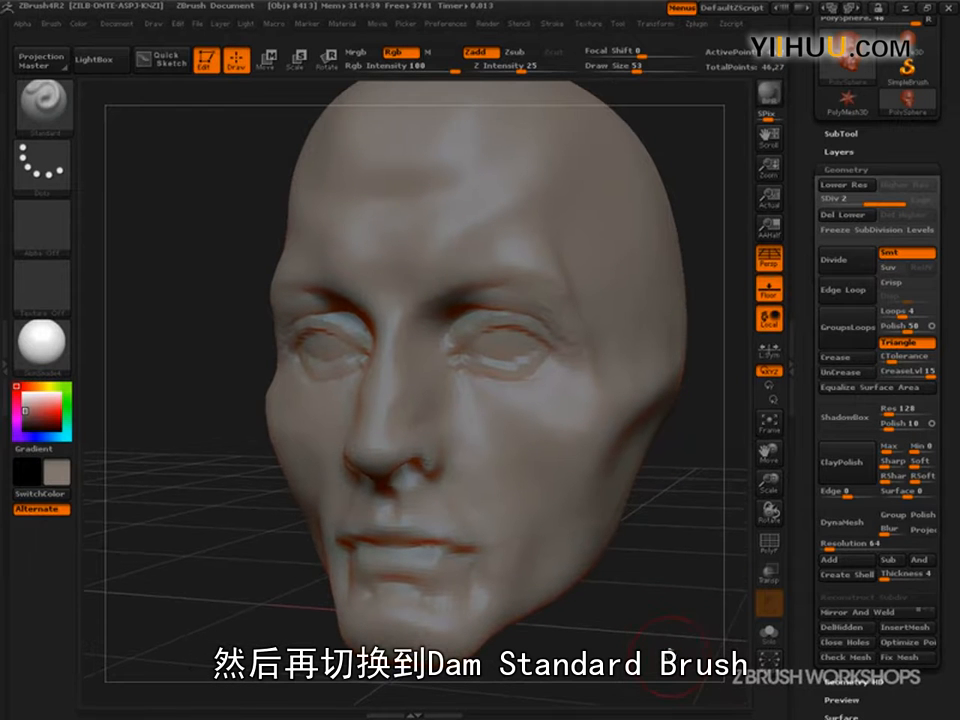
key(ctrl+d)
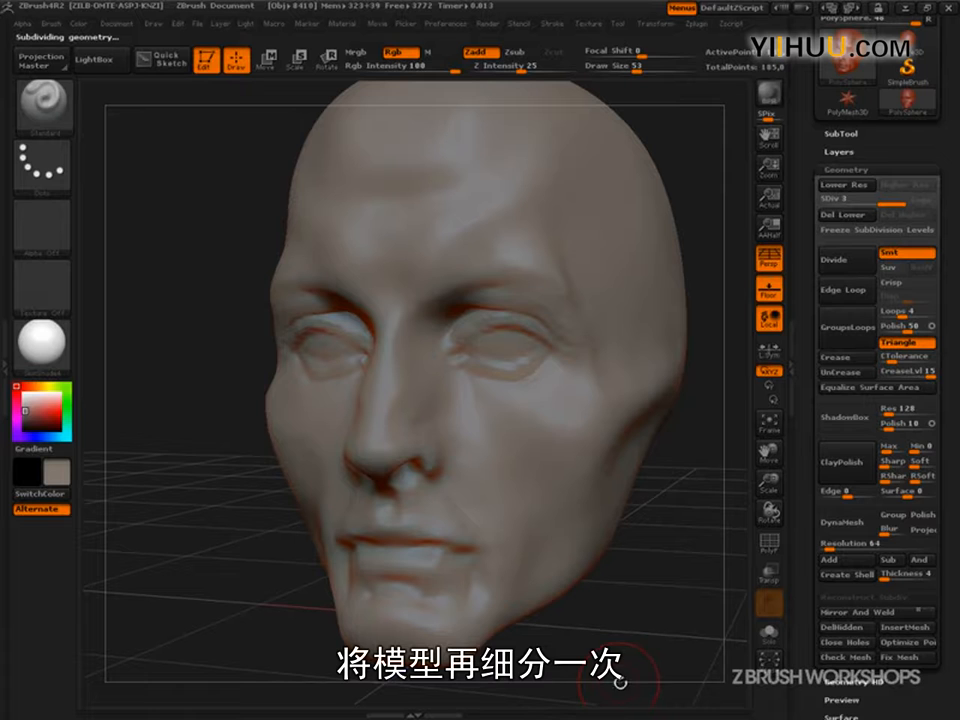
key(shift+f)
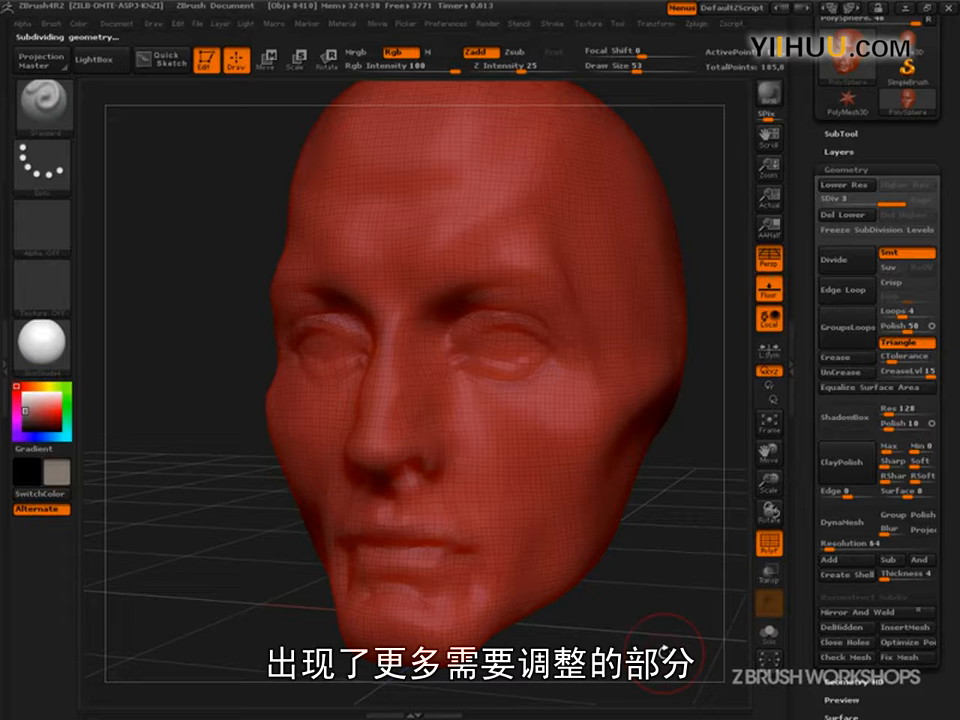
key(shift+f)
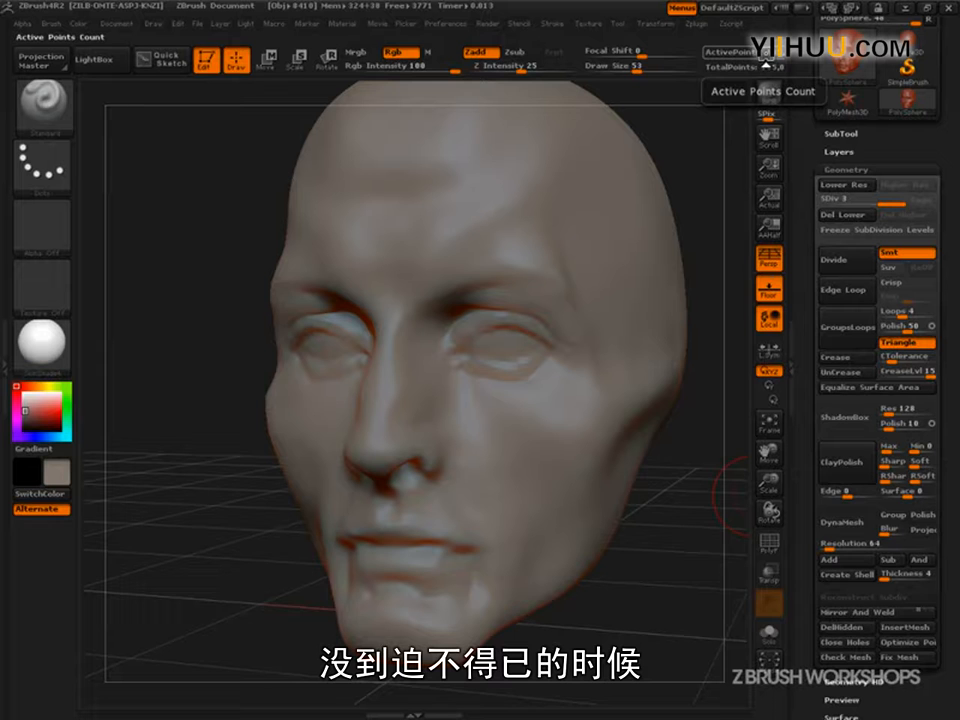
Set the draw size to 15 and sculpt a raised rim along the eye's lower eyelid.
mouse_move(675, 564)
mouse_down()
mouse_move(655, 575)
mouse_move(696, 574)
mouse_move(665, 578)
mouse_up()
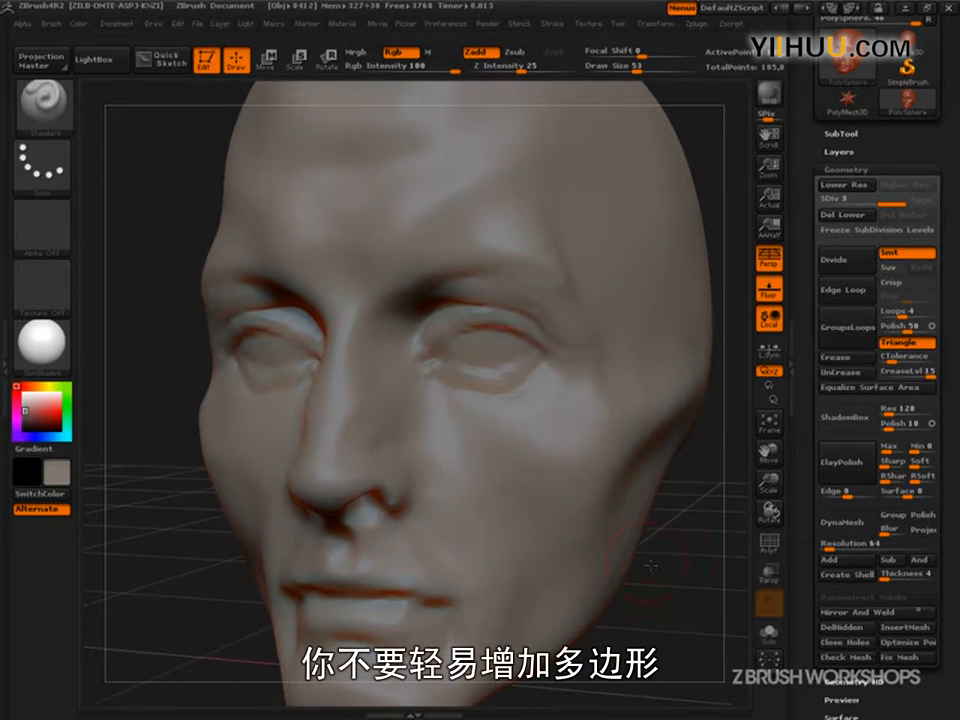
key(s)
drag(494, 345, 470, 345)
mouse_move(706, 600)
alt+mouse_down()
mouse_move(634, 544)
mouse_move(648, 542)
mouse_move(648, 568)
alt+mouse_up()
drag(648, 568, 642, 627)
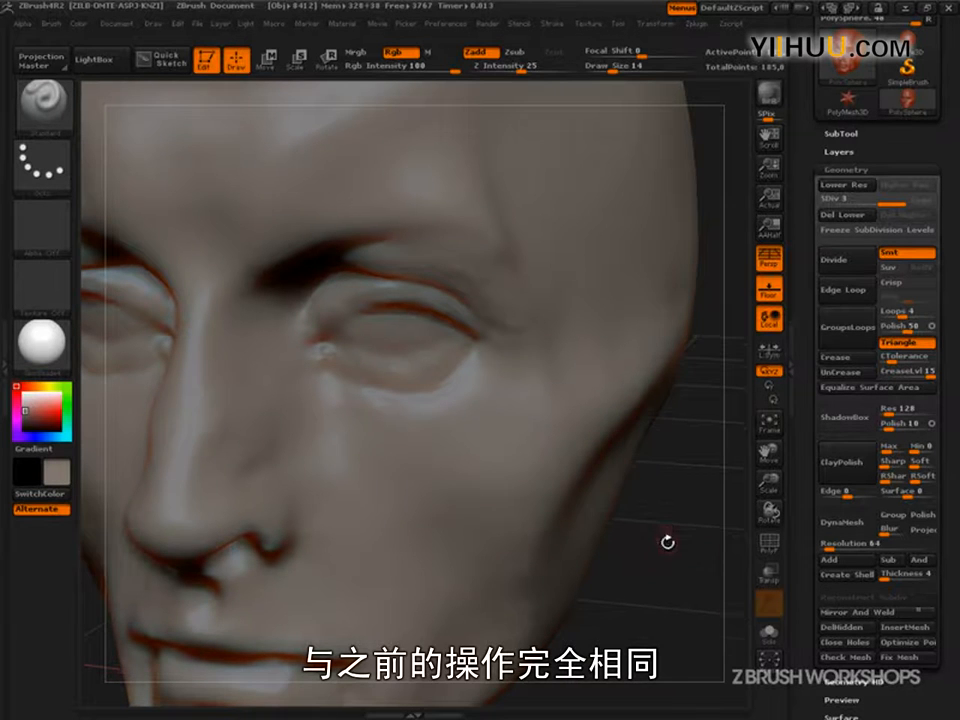
alt+drag(664, 540, 692, 566)
alt+drag(727, 634, 662, 660)
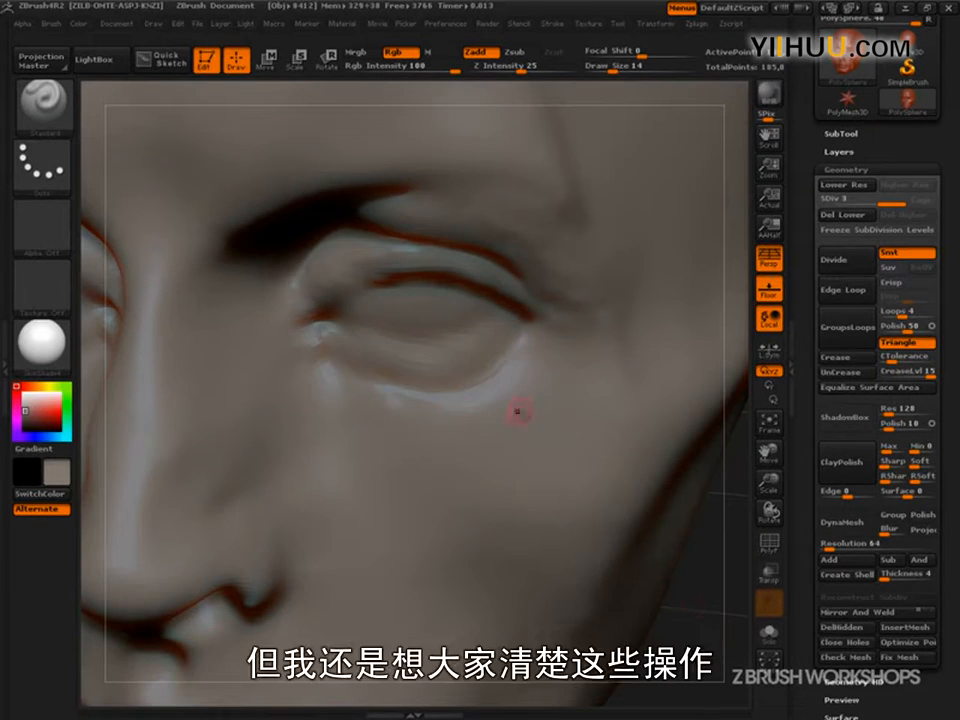
key(s)
click(502, 324)
drag(505, 320, 388, 357)
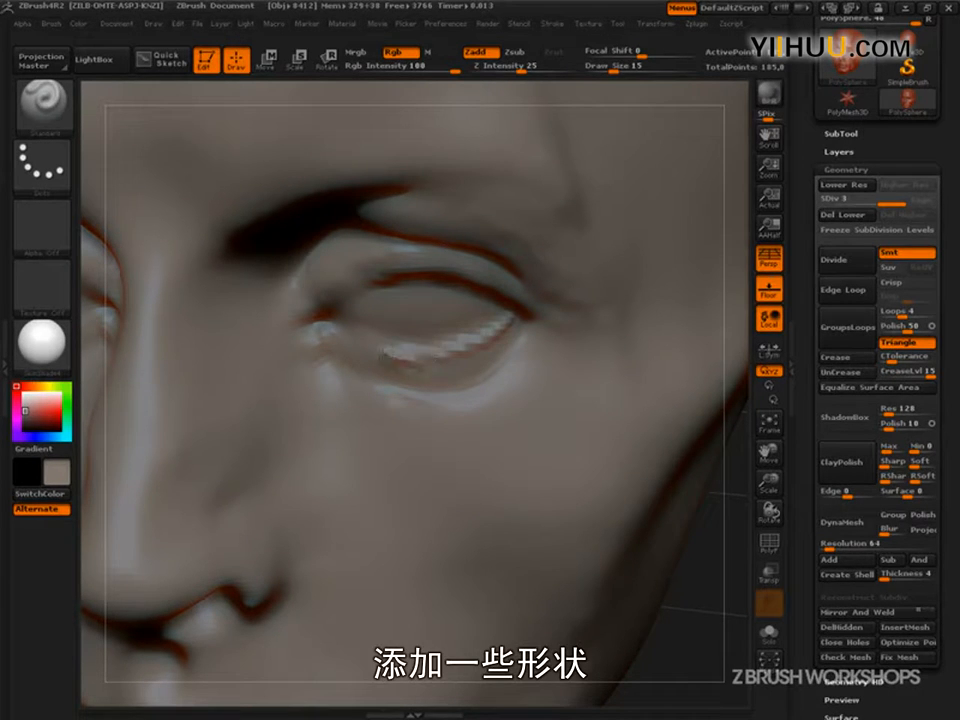
Extend the lower eyelid rim to the inner eye corner and smooth the surface beneath it, using draw size 31.
key(s)
mouse_move(470, 363)
mouse_down()
mouse_move(478, 363)
mouse_move(381, 373)
mouse_up()
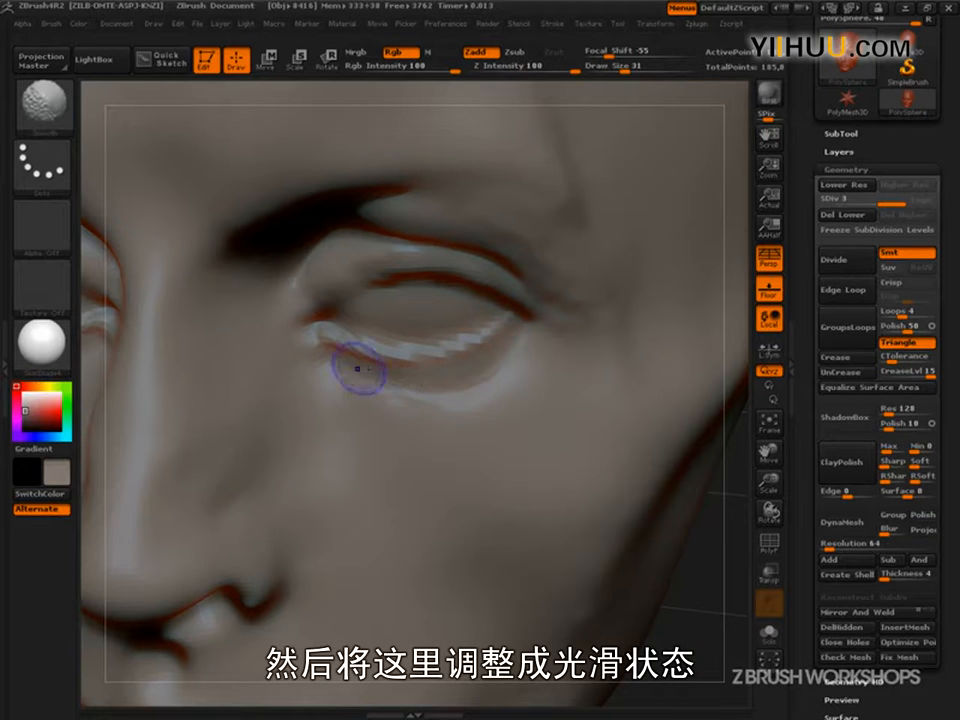
key(shift)
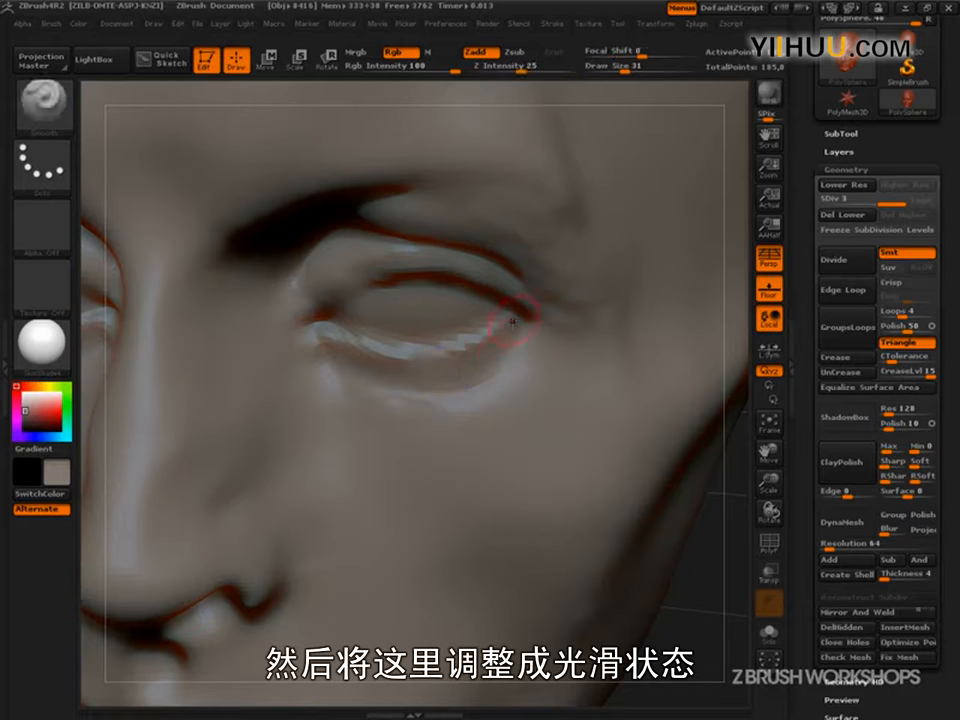
drag(497, 350, 352, 354)
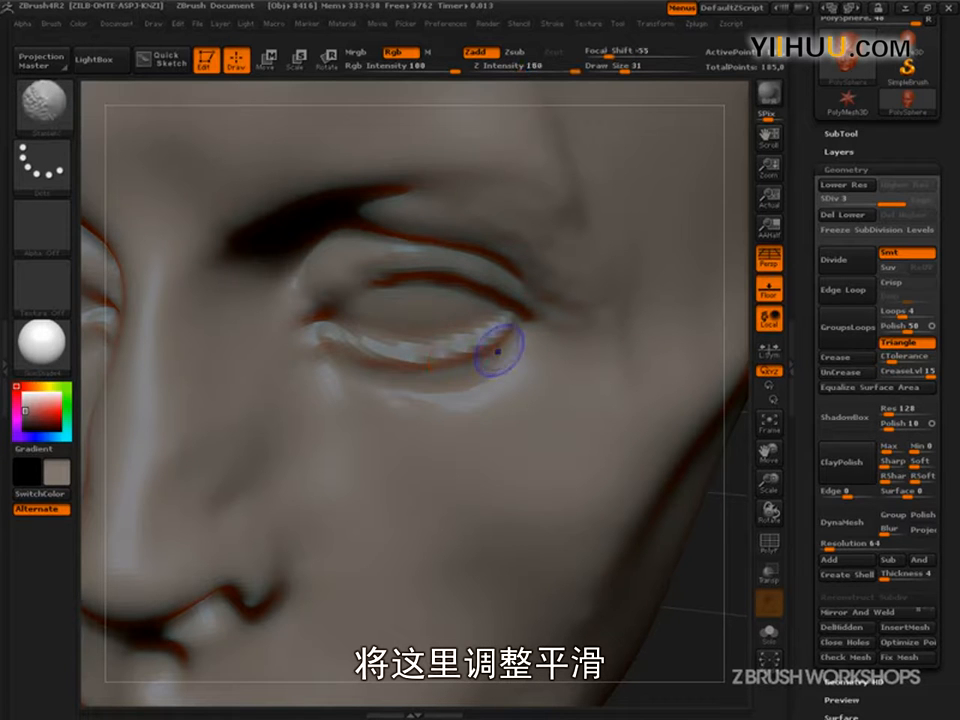
key(shift)
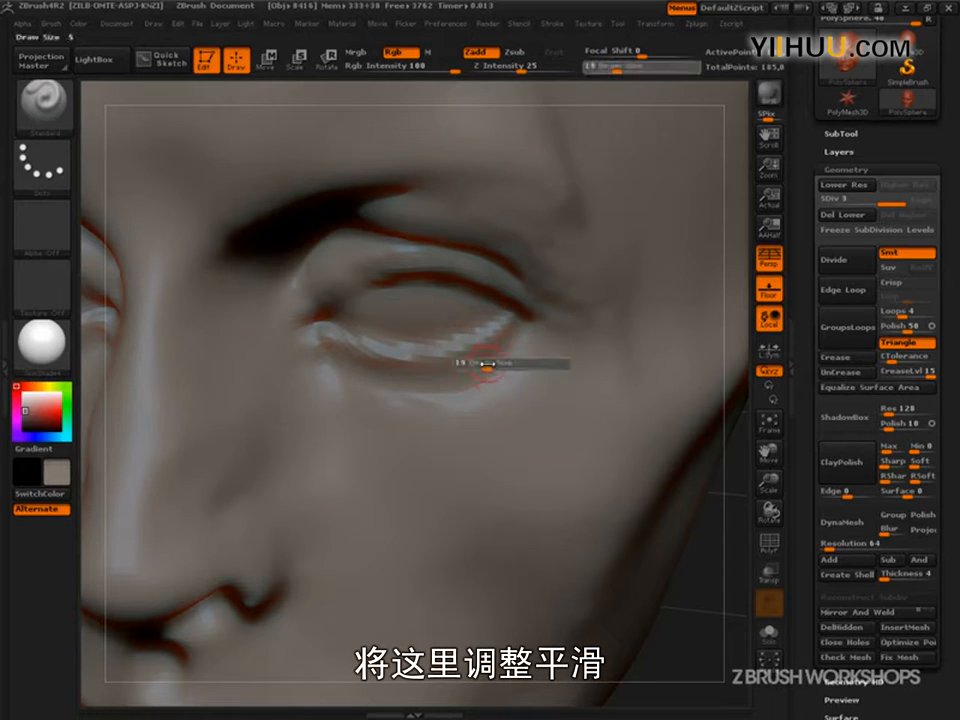
shift+drag(516, 355, 484, 386)
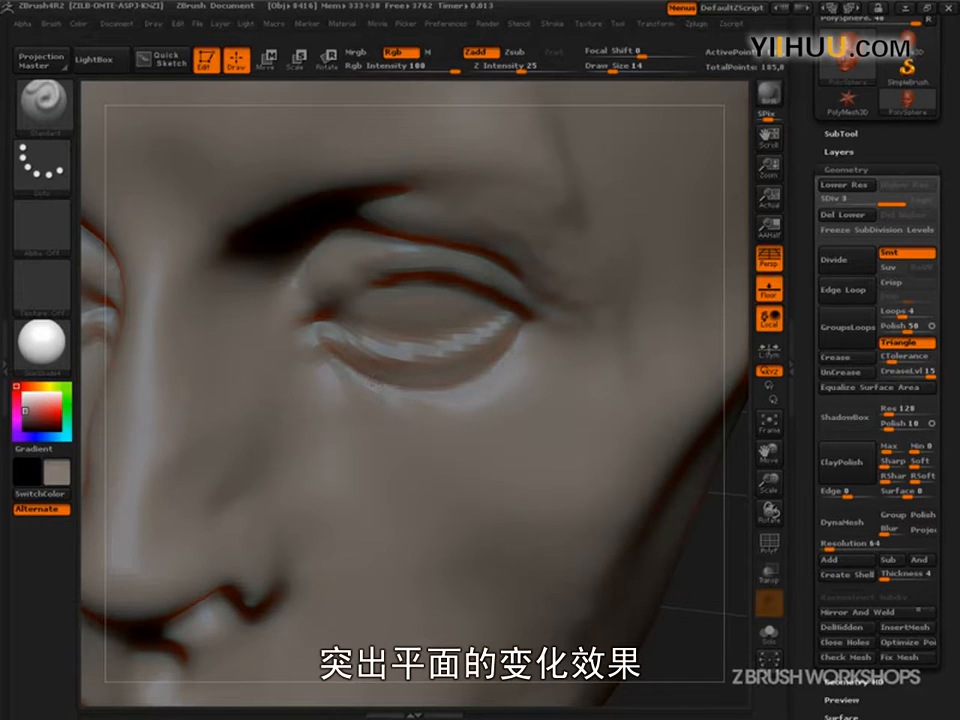
Smooth the lower eyelid and the transition into the cheek from a frontal view with draw size 27.
mouse_move(707, 557)
mouse_down()
mouse_move(705, 536)
mouse_move(652, 541)
mouse_up()
key(s)
mouse_move(506, 339)
mouse_down()
mouse_move(514, 340)
mouse_move(484, 351)
mouse_up()
shift+drag(372, 345, 365, 325)
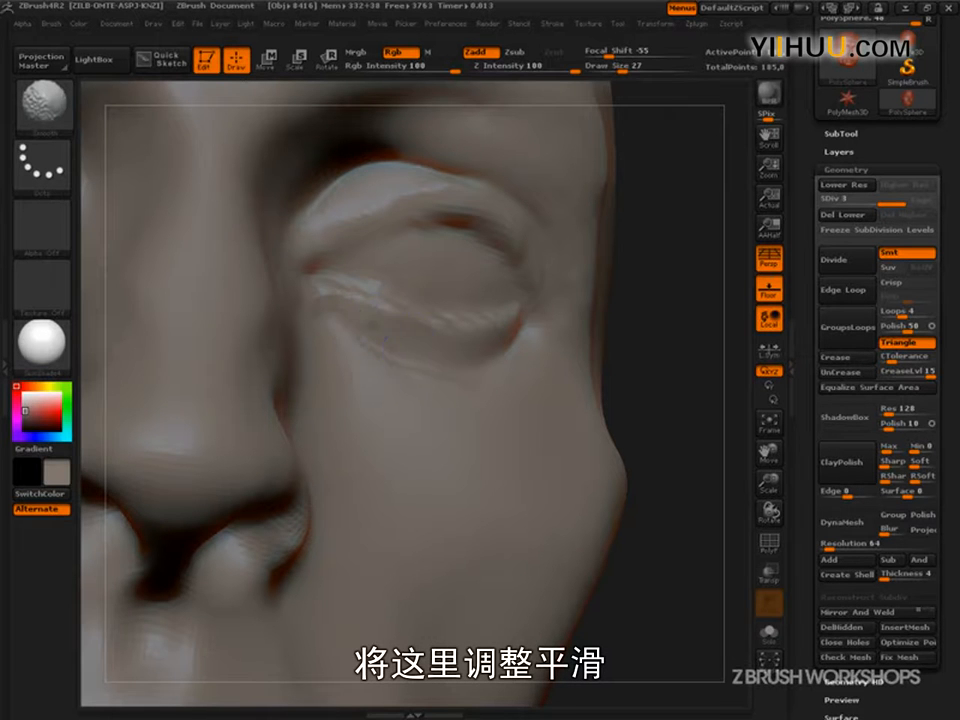
drag(649, 364, 636, 376)
shift+drag(528, 352, 519, 370)
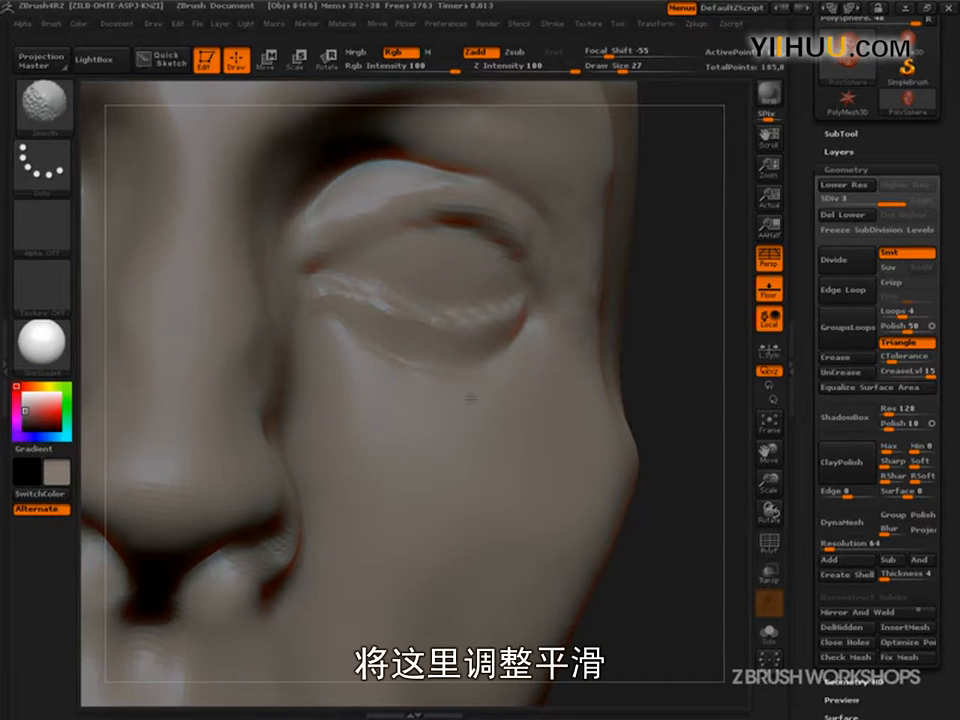
shift+drag(391, 376, 354, 352)
mouse_move(703, 470)
alt+mouse_down()
mouse_move(664, 414)
mouse_move(677, 452)
mouse_move(711, 484)
mouse_move(709, 426)
alt+mouse_up()
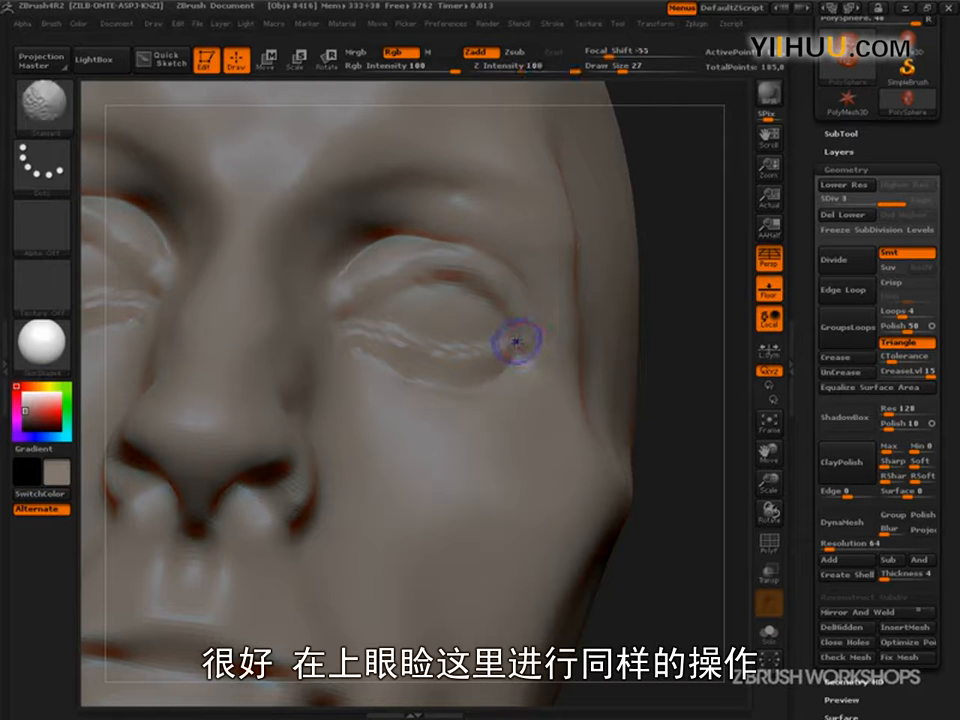
Sculpt the upper eyelid's edge with draw size 16 so it overlaps the outer eye corner and separates from the eyeball.
key(s)
drag(521, 323, 513, 322)
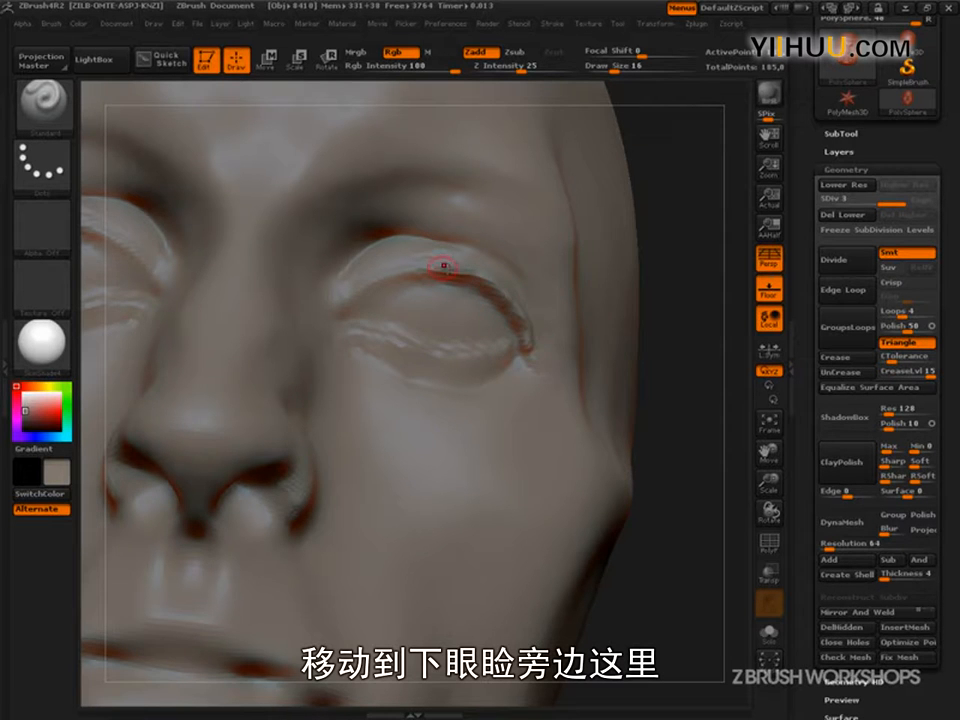
drag(707, 261, 745, 275)
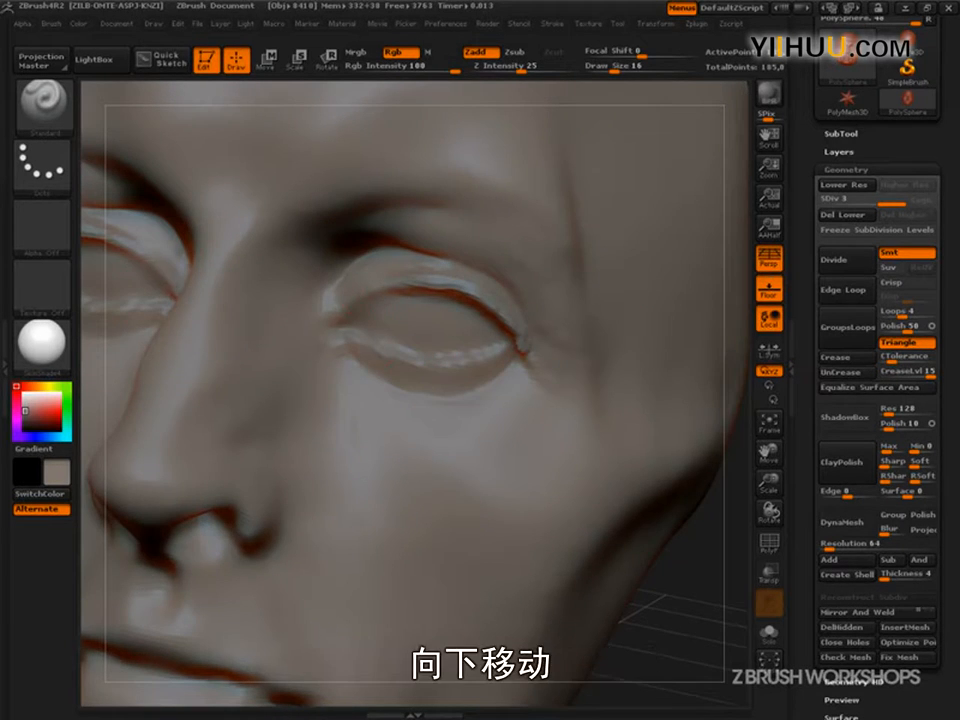
drag(666, 557, 680, 531)
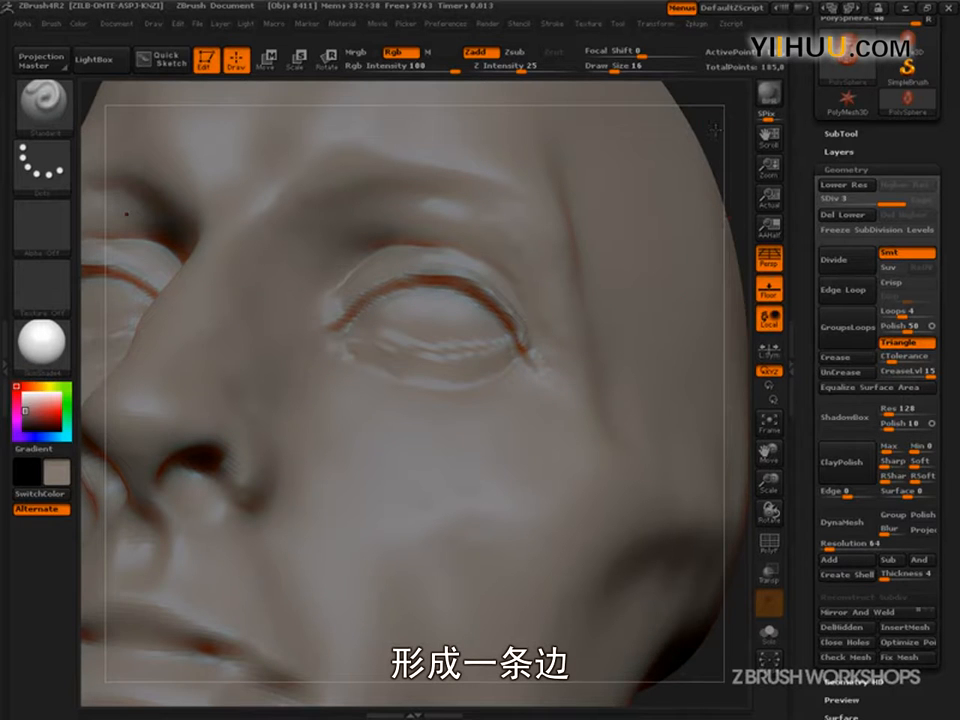
drag(716, 124, 718, 133)
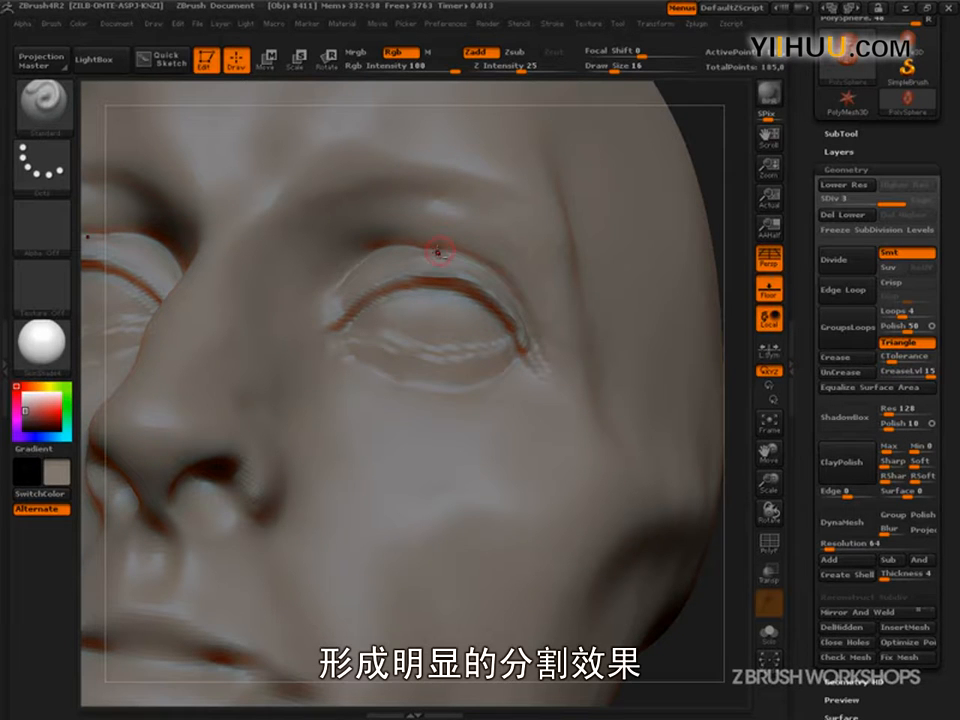
drag(731, 171, 722, 298)
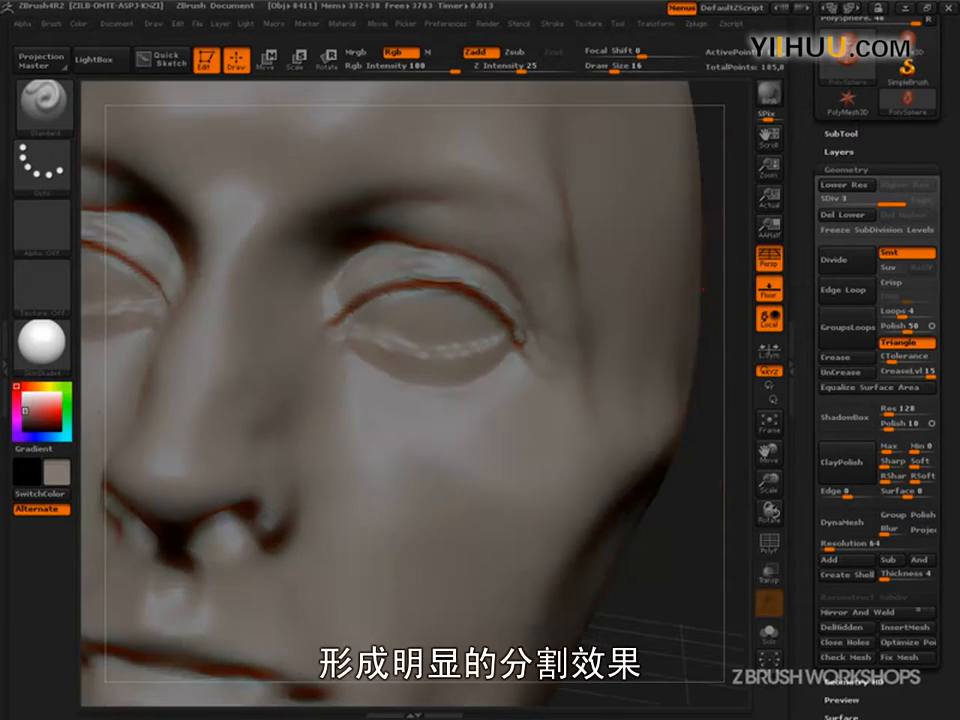
Reinforce the upper eyelid and carve the eyeball surface back beneath it with draw size 28.
alt+drag(686, 511, 705, 543)
key(s)
mouse_move(475, 278)
mouse_down()
mouse_move(488, 279)
mouse_move(417, 268)
mouse_move(504, 294)
mouse_up()
drag(705, 656, 698, 535)
key(s)
mouse_move(502, 315)
mouse_down()
mouse_move(458, 300)
mouse_move(369, 317)
mouse_move(420, 292)
mouse_move(329, 343)
mouse_up()
alt+drag(437, 304, 345, 332)
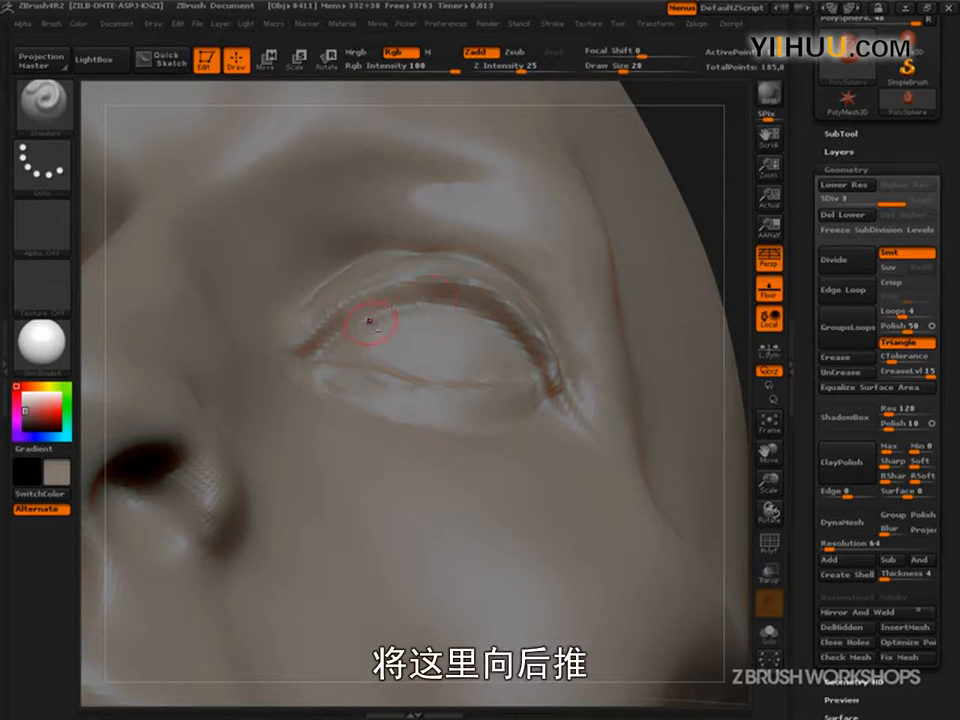
Smooth the underside of the upper eyelid toward the outer eye corner.
shift+drag(513, 321, 552, 398)
drag(702, 140, 690, 156)
shift+drag(536, 315, 557, 365)
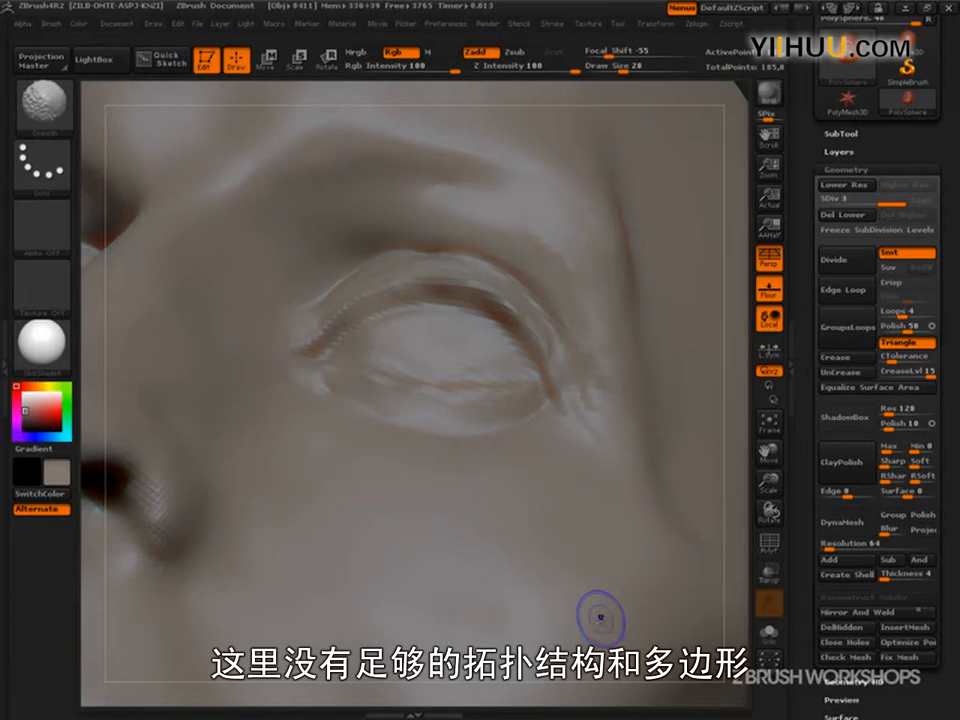
Examine the polygon density around the eye with the polyframe, and subdivide the mesh to level 4.
key(shift+f)
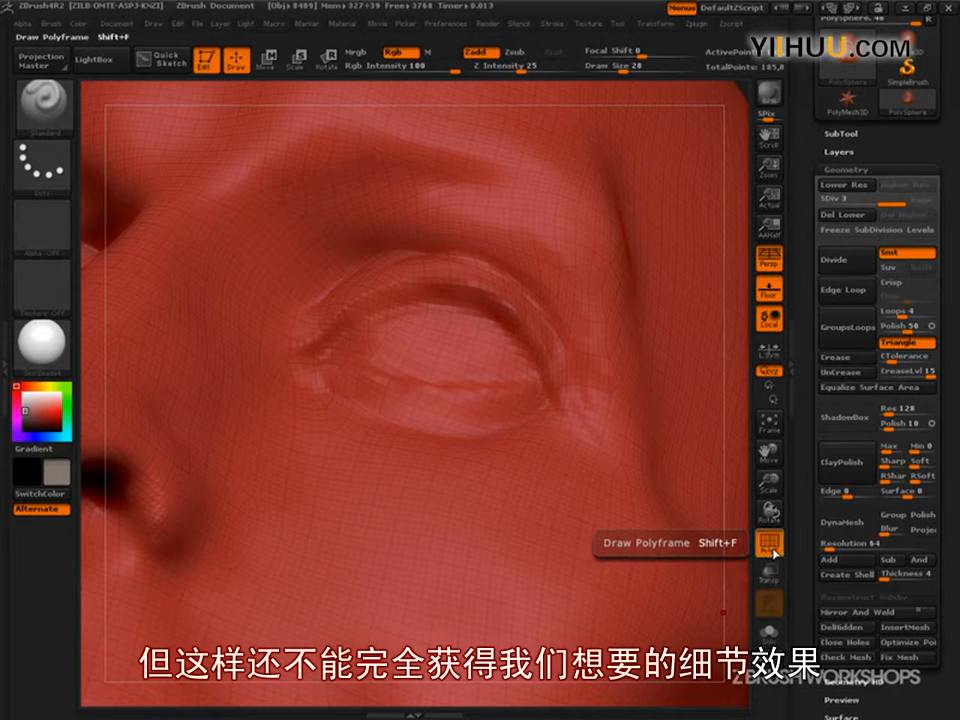
click(773, 548)
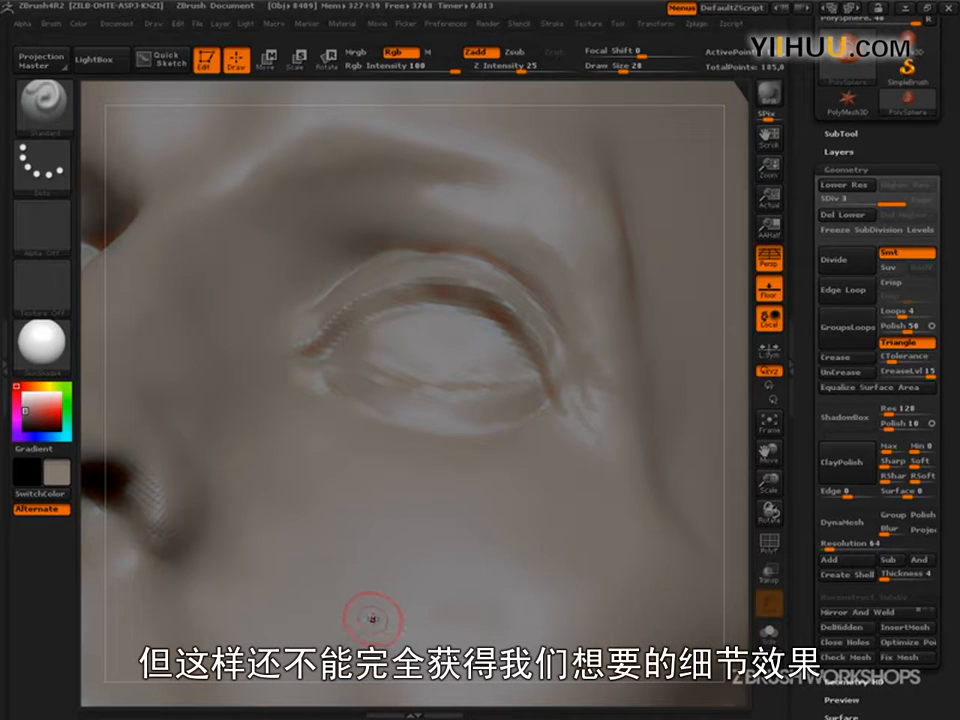
key(ctrl+d)
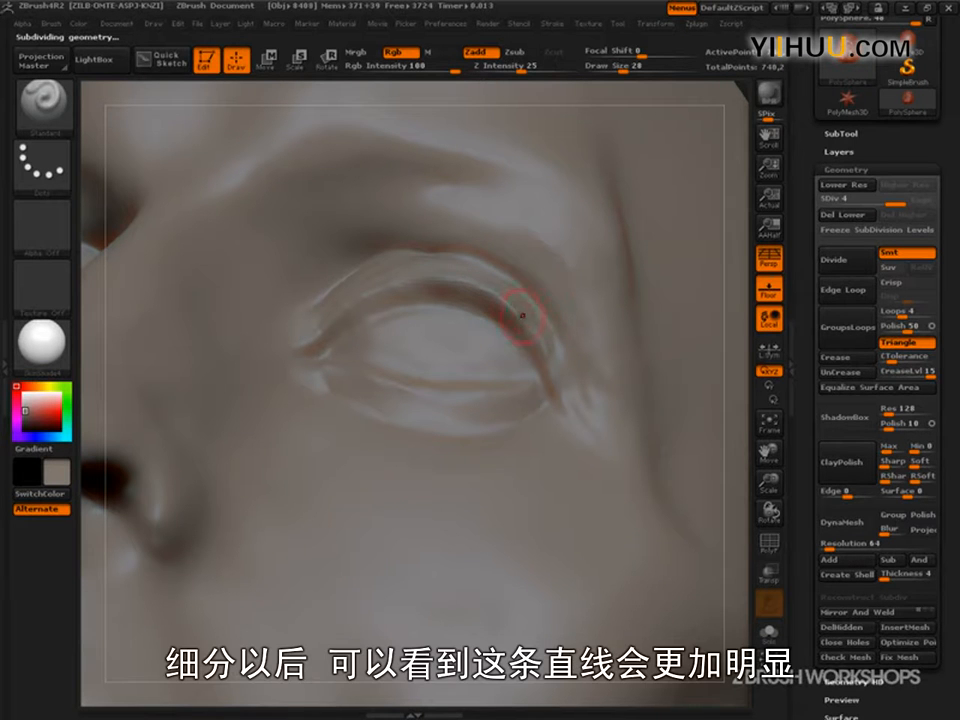
Refine and smooth the upper eyelid crease at the higher subdivision level with draw size 19.
key(s)
drag(519, 308, 535, 329)
key(shift)
shift+drag(553, 352, 528, 298)
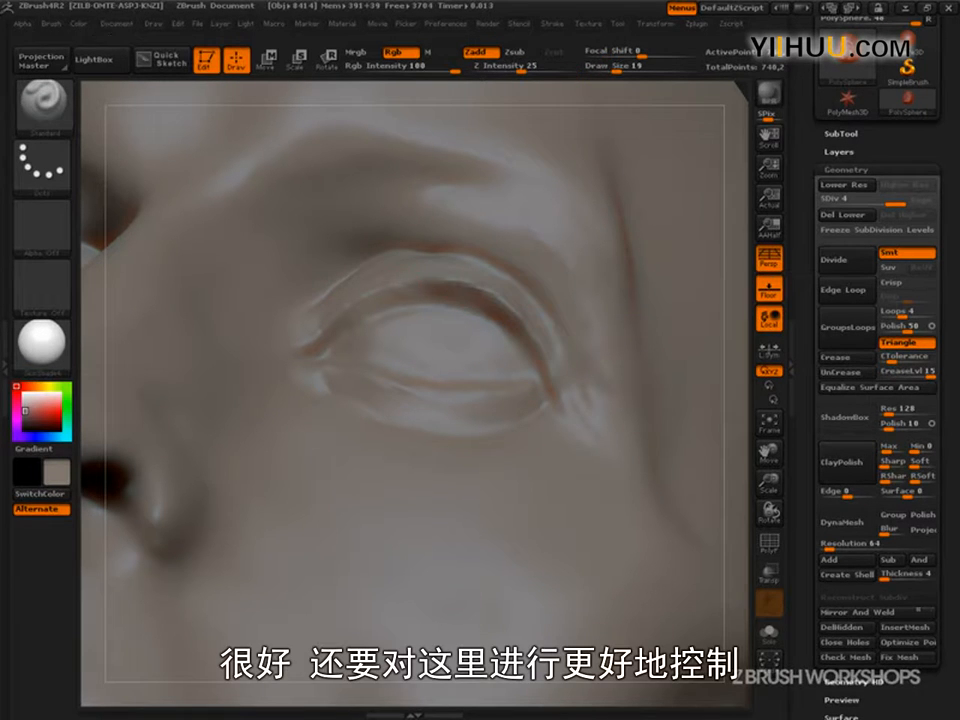
shift+drag(432, 296, 445, 293)
Undo the recent eyelid strokes and the last subdivision to return the mesh to level 3.
key(ctrl)
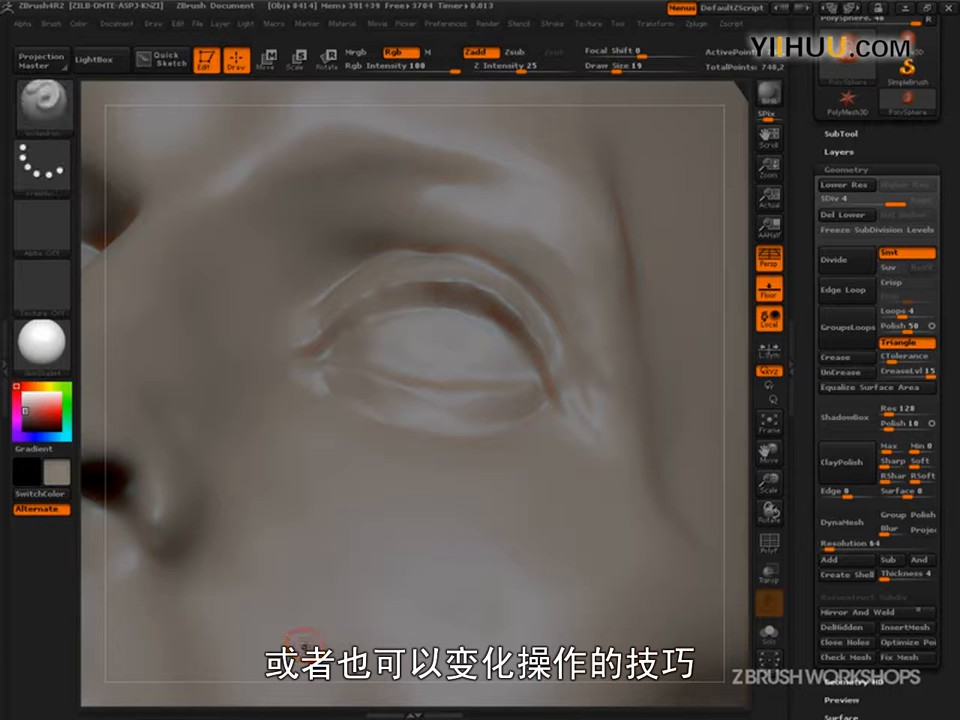
key(ctrl+z)
key(ctrl+z)
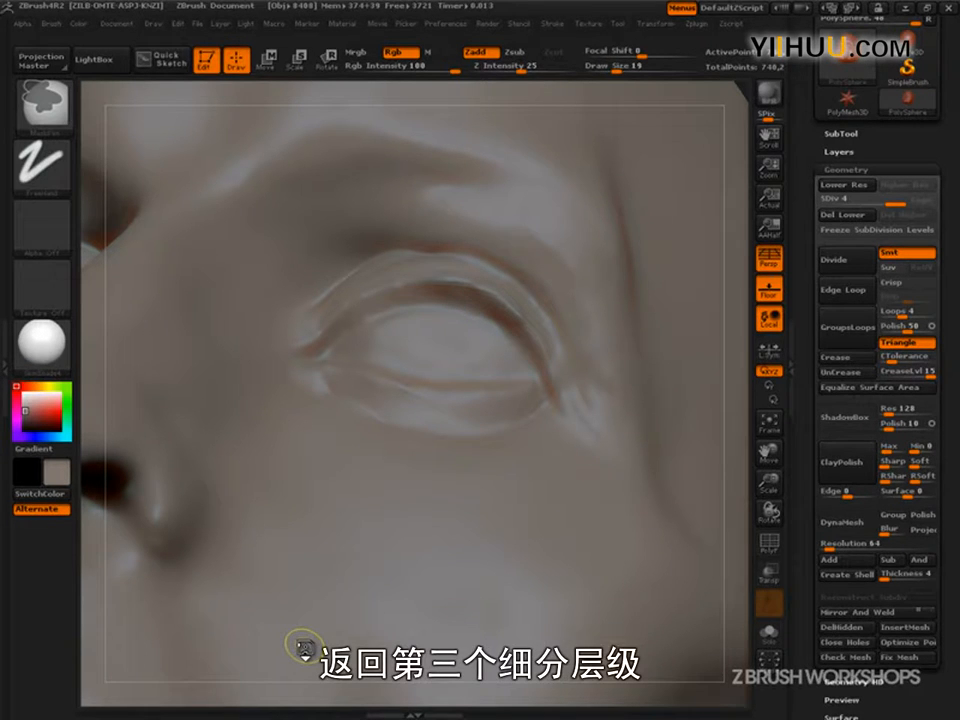
key(ctrl+z)
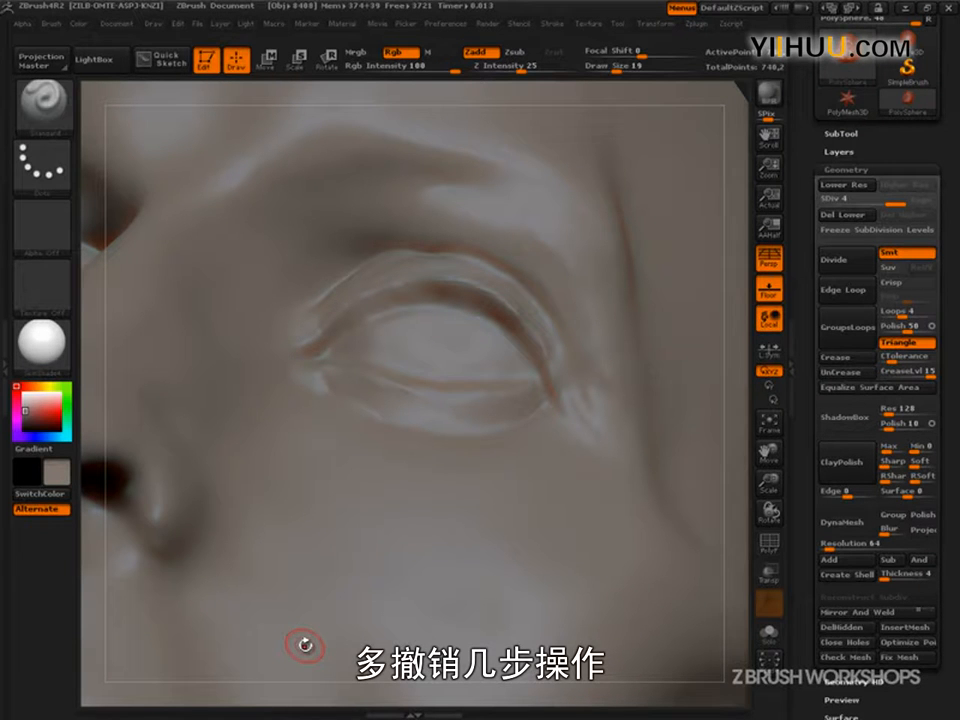
click(195, 23)
click(178, 23)
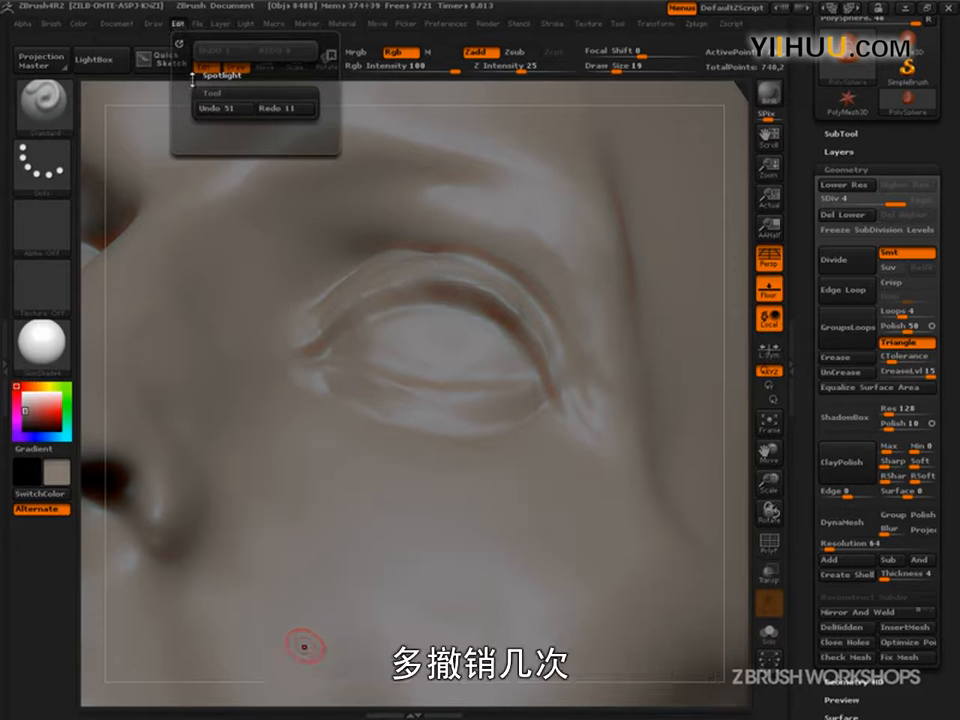
click(232, 110)
click(233, 110)
click(233, 110)
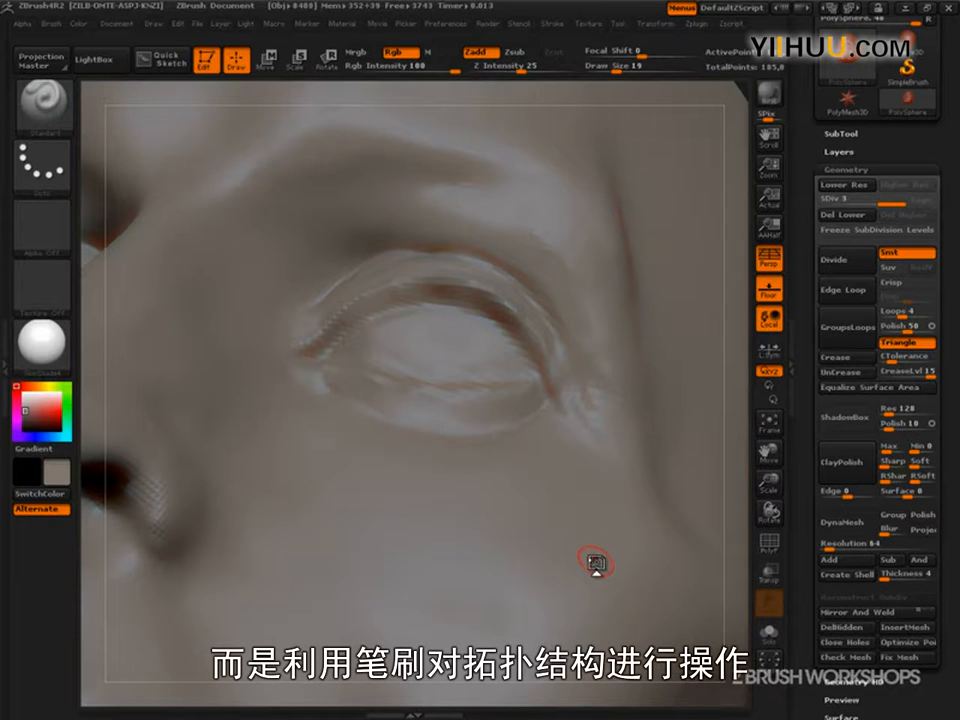
Select the Dam_Standard brush and set its draw size to 47.
key(b)
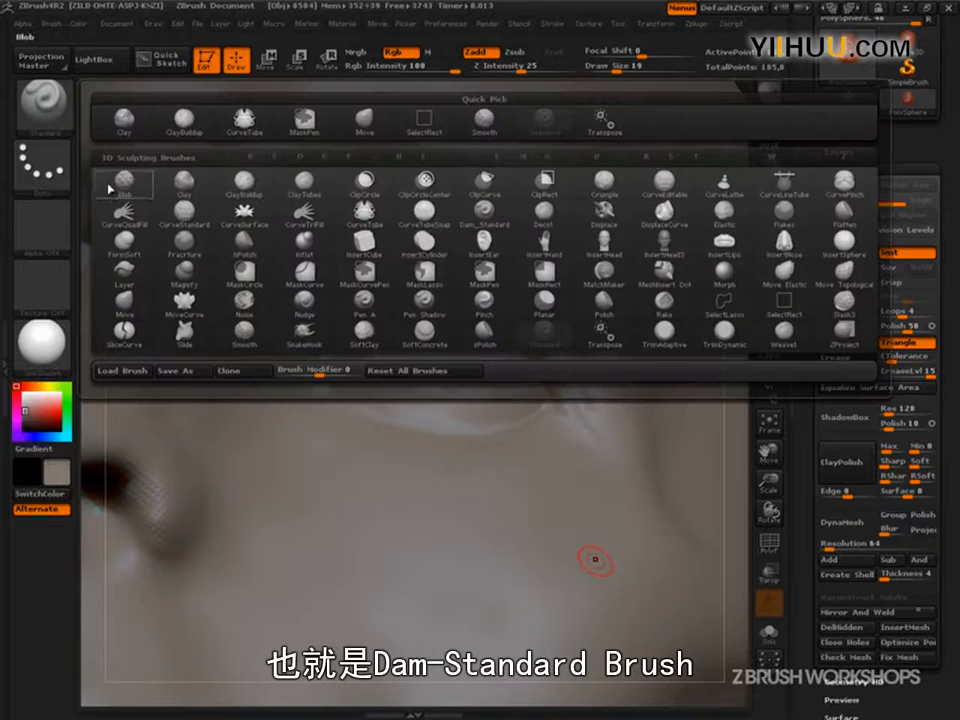
click(485, 216)
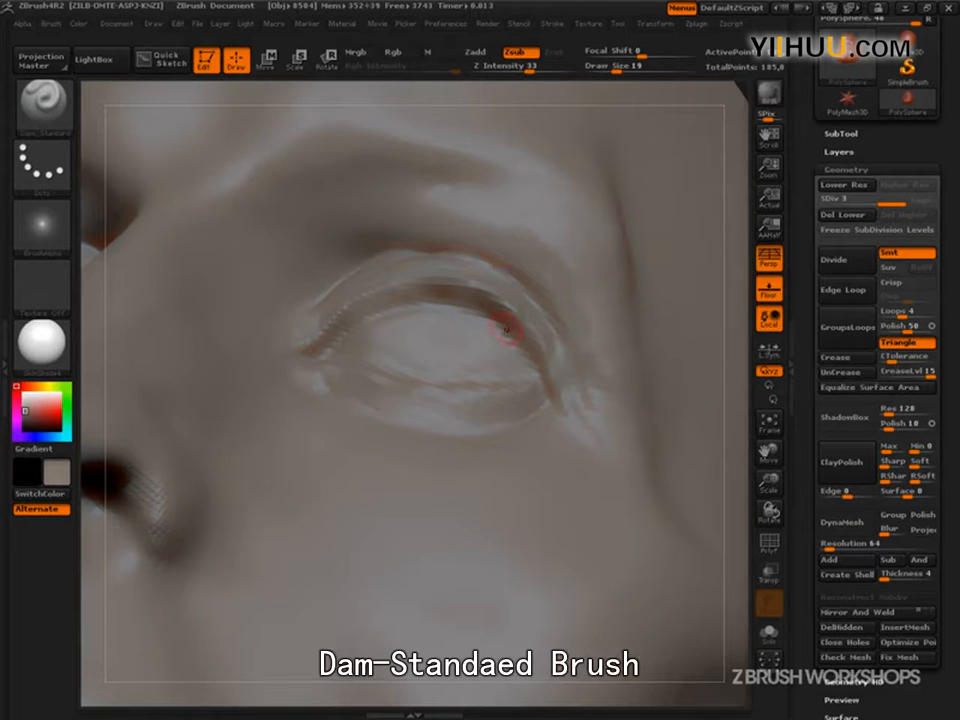
key(s)
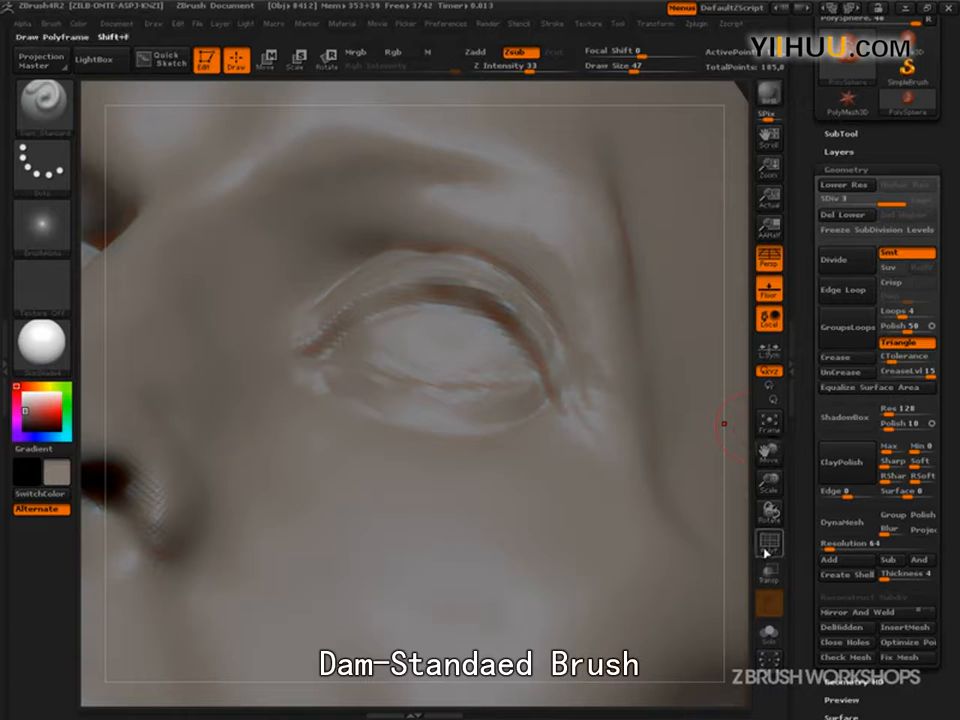
Carve two test grooves across the cheek below the eye with the polyframe shown, and undo both strokes.
click(769, 543)
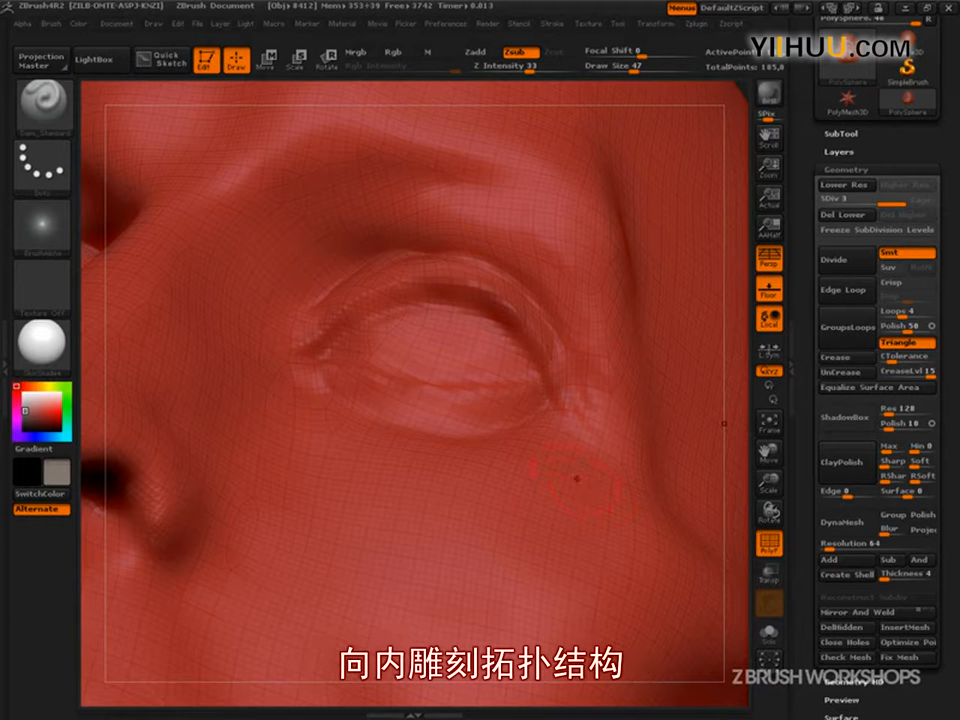
mouse_move(578, 475)
mouse_down()
mouse_move(432, 585)
mouse_move(322, 616)
mouse_up()
drag(487, 496, 282, 586)
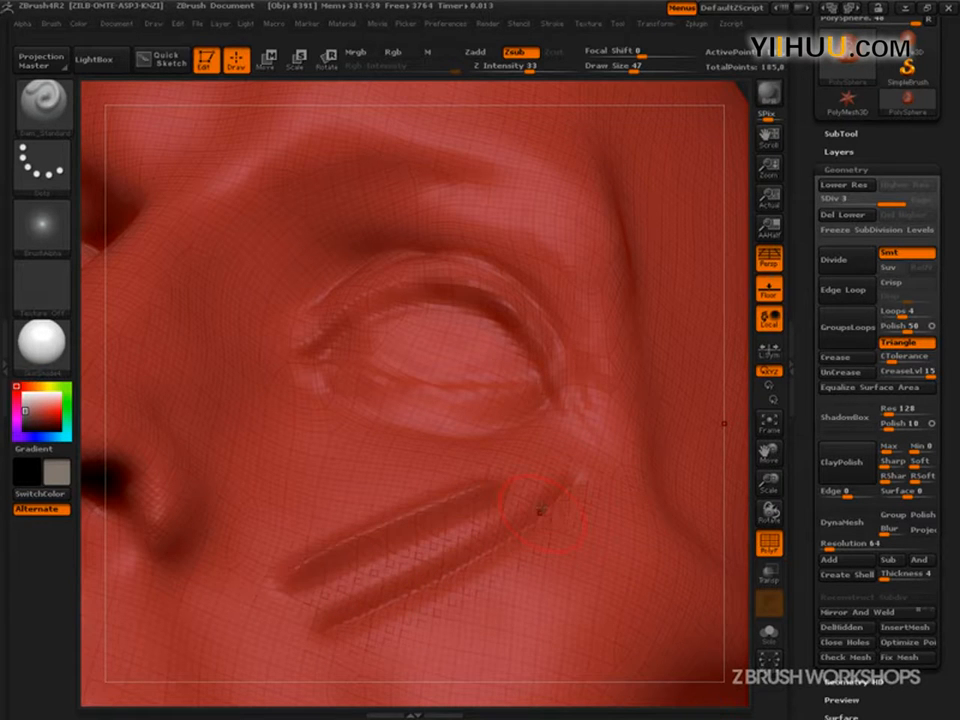
click(769, 543)
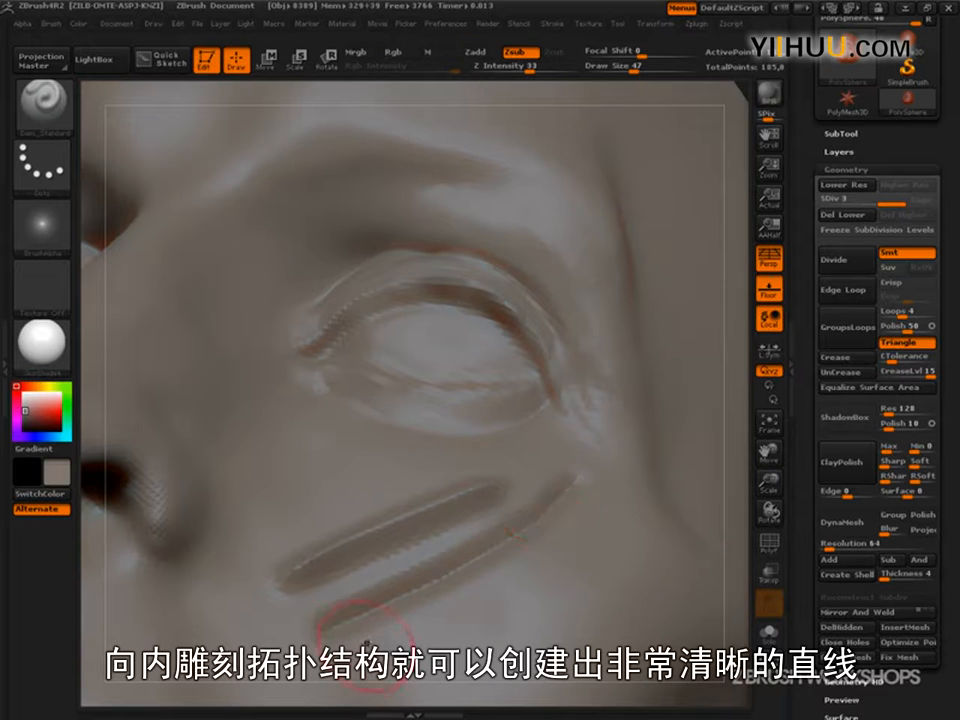
key(ctrl+z)
key(ctrl+z)
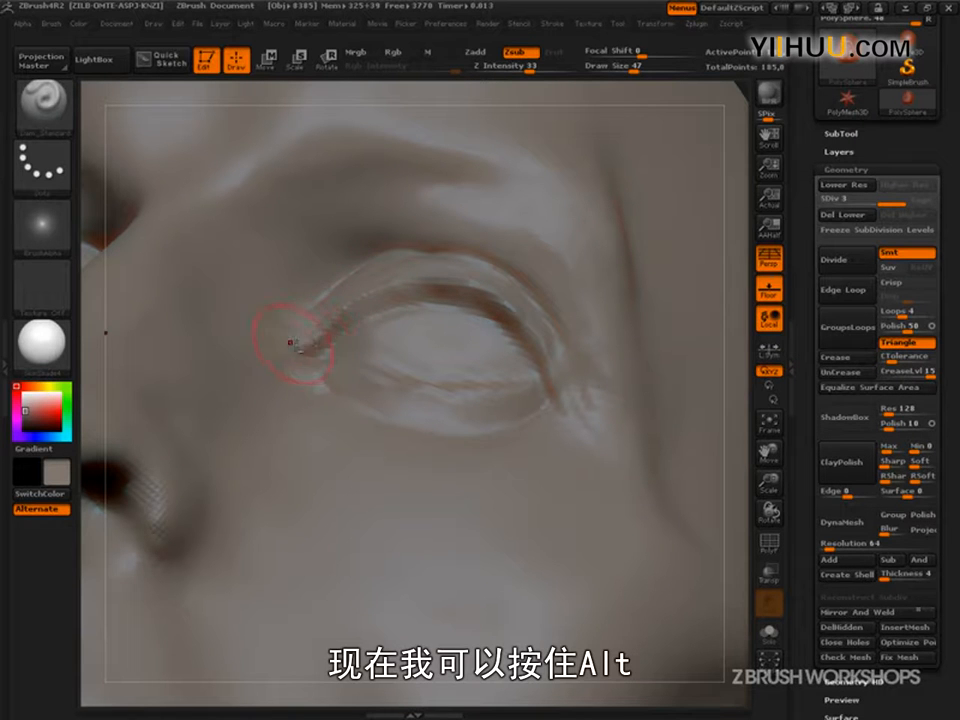
Build up the upper eyelid's rim with Dam_Standard and carve the line beneath it between the eye corners.
mouse_move(305, 341)
mouse_down()
mouse_move(366, 291)
mouse_move(440, 277)
mouse_move(491, 294)
mouse_move(549, 365)
mouse_move(562, 403)
mouse_move(528, 336)
mouse_move(460, 299)
mouse_move(502, 308)
mouse_move(412, 293)
mouse_move(431, 285)
mouse_move(358, 302)
mouse_move(501, 315)
mouse_move(566, 377)
mouse_move(537, 328)
mouse_move(564, 396)
mouse_move(516, 339)
mouse_up()
drag(555, 399, 541, 355)
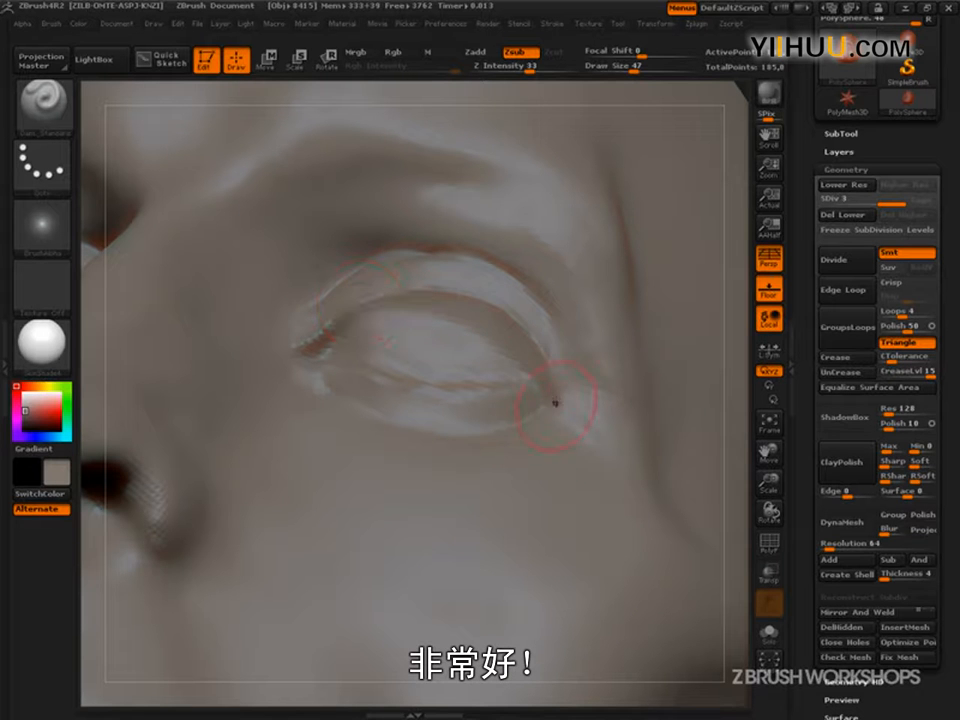
drag(553, 399, 541, 380)
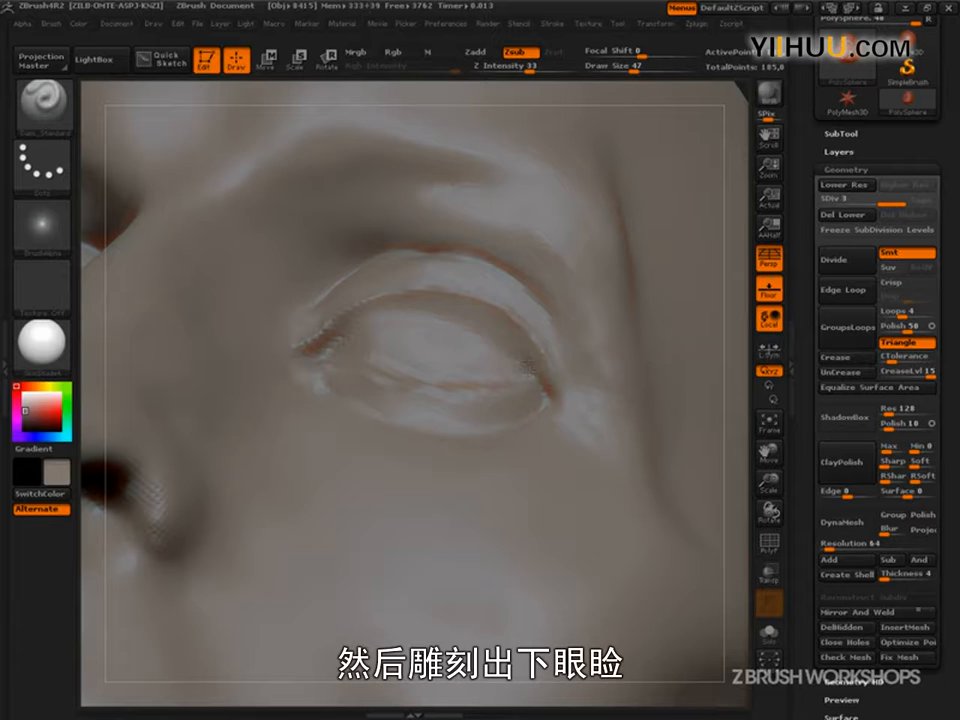
mouse_move(543, 380)
mouse_down()
mouse_move(508, 345)
mouse_move(395, 313)
mouse_up()
mouse_move(527, 353)
mouse_down()
mouse_move(401, 311)
mouse_move(350, 322)
mouse_up()
drag(430, 313, 325, 336)
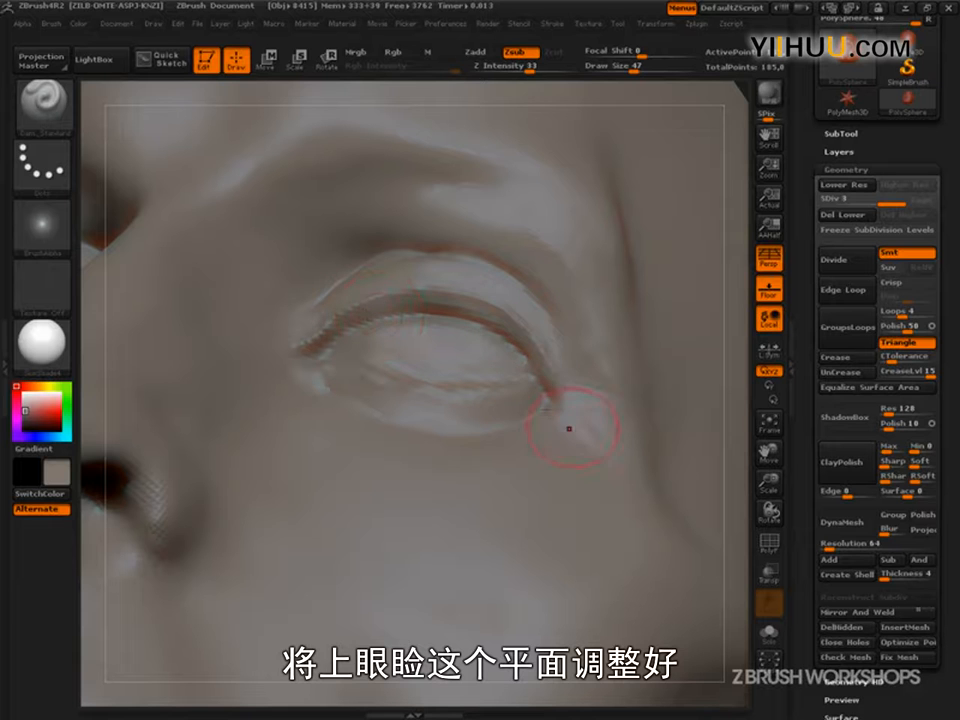
Deepen the fold above the upper eyelid from its middle toward the outer eye corner.
drag(446, 253, 533, 298)
drag(482, 260, 558, 350)
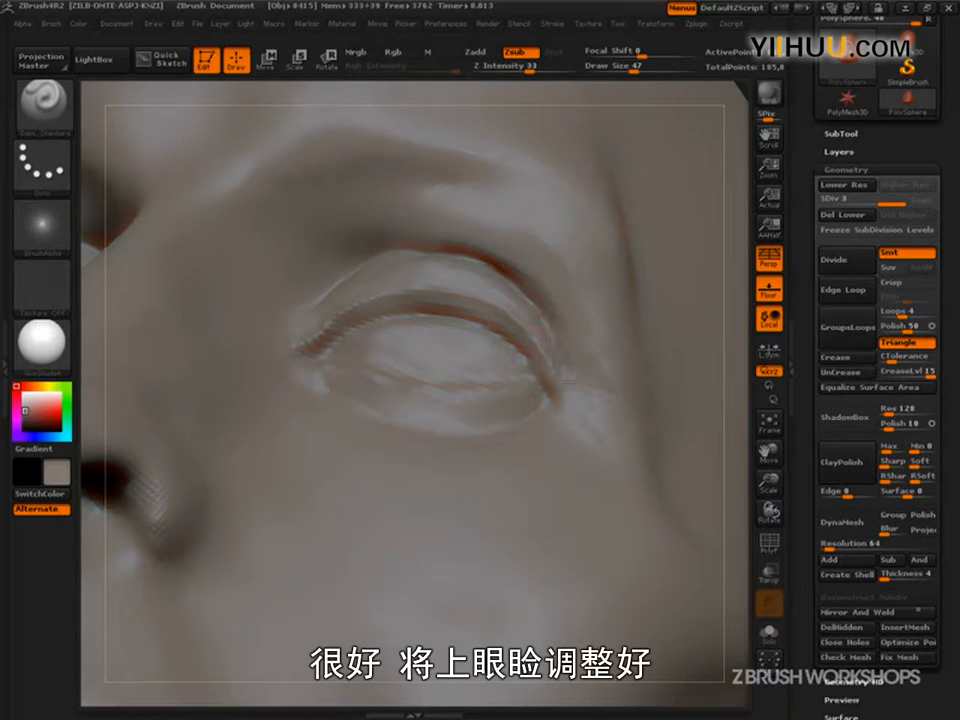
drag(469, 251, 556, 362)
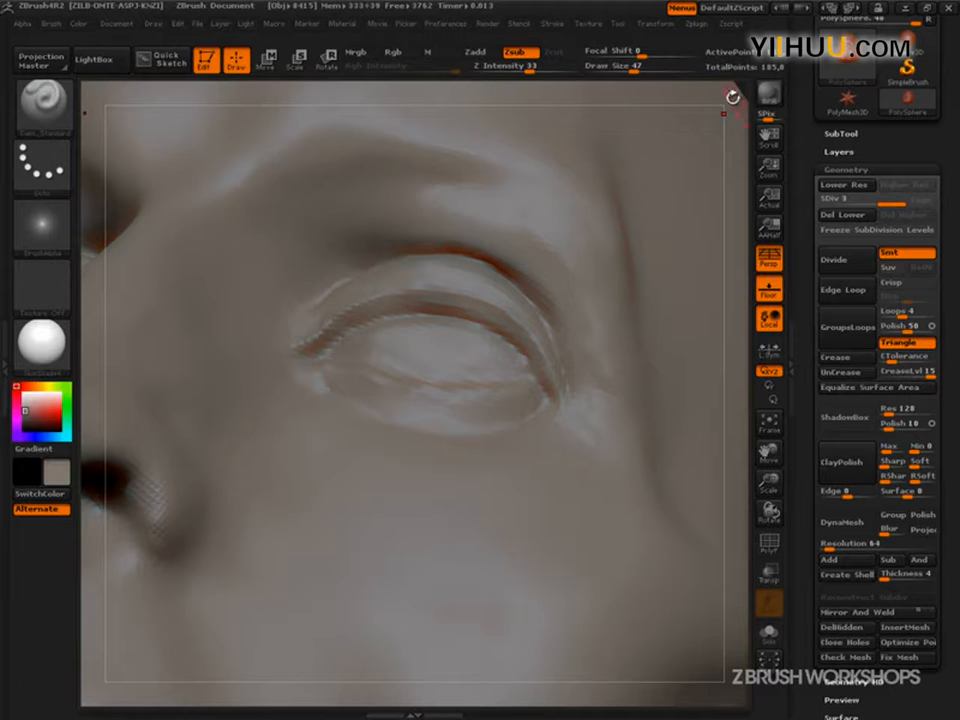
Set the draw size to 24 and refine the inner eye corner where the eyelids meet.
drag(735, 97, 730, 150)
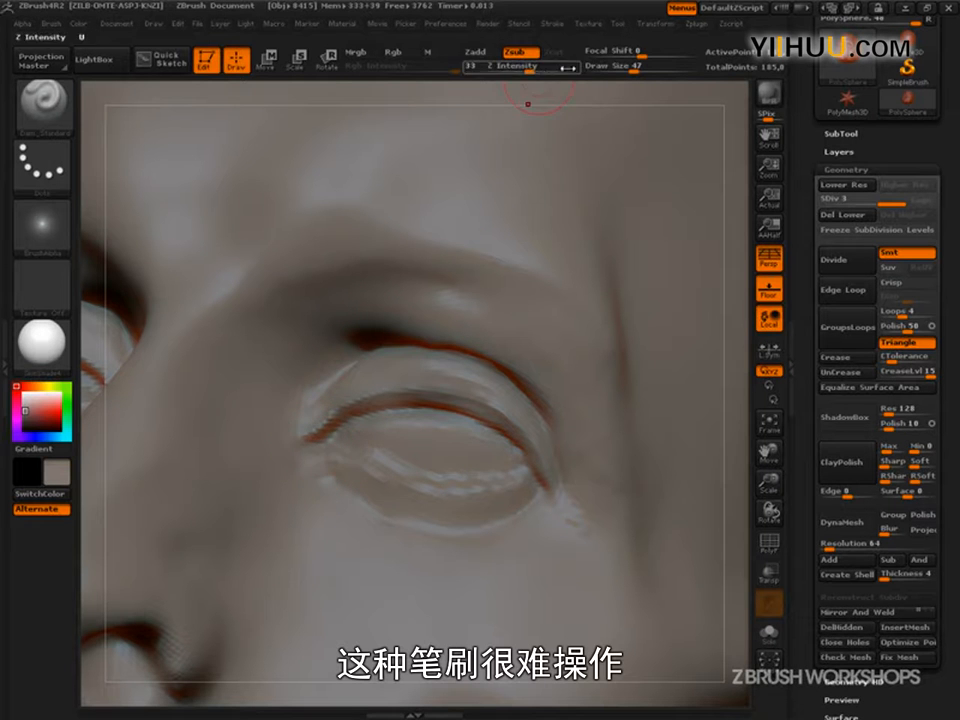
key(s)
drag(316, 450, 310, 448)
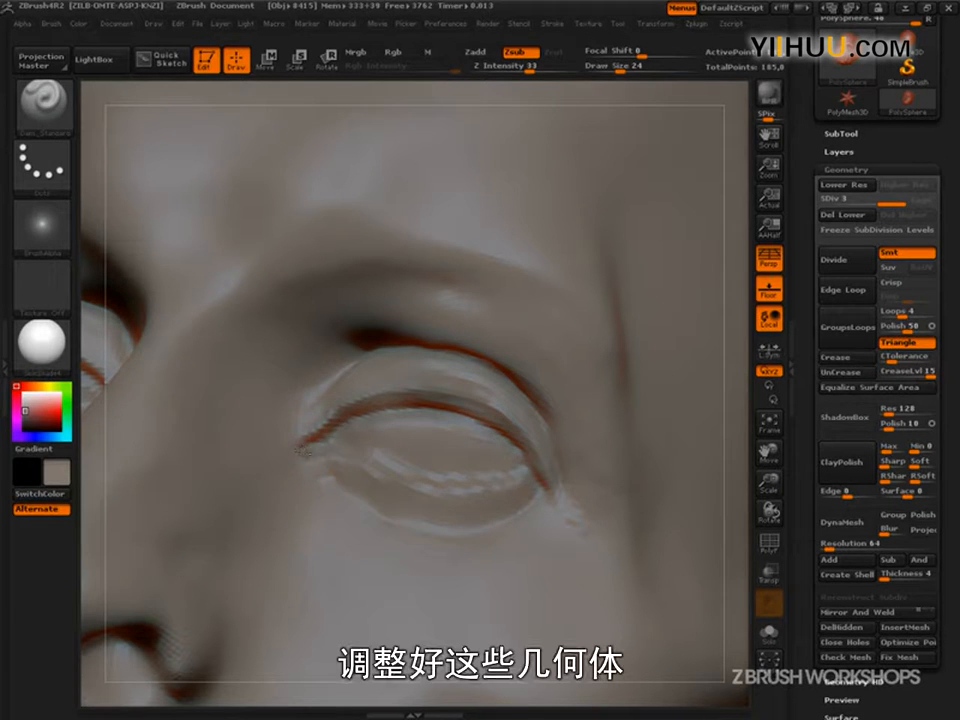
Define the lower edge of the lower eyelid and enlarge the draw size to 44.
drag(729, 91, 717, 114)
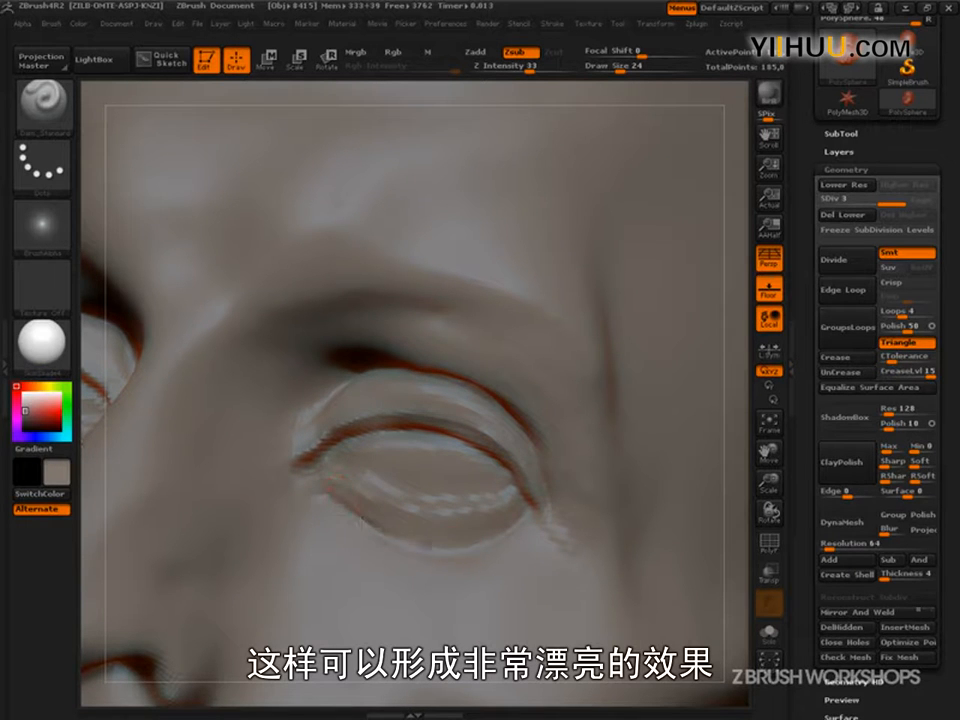
key(bracketright)
key(bracketright)
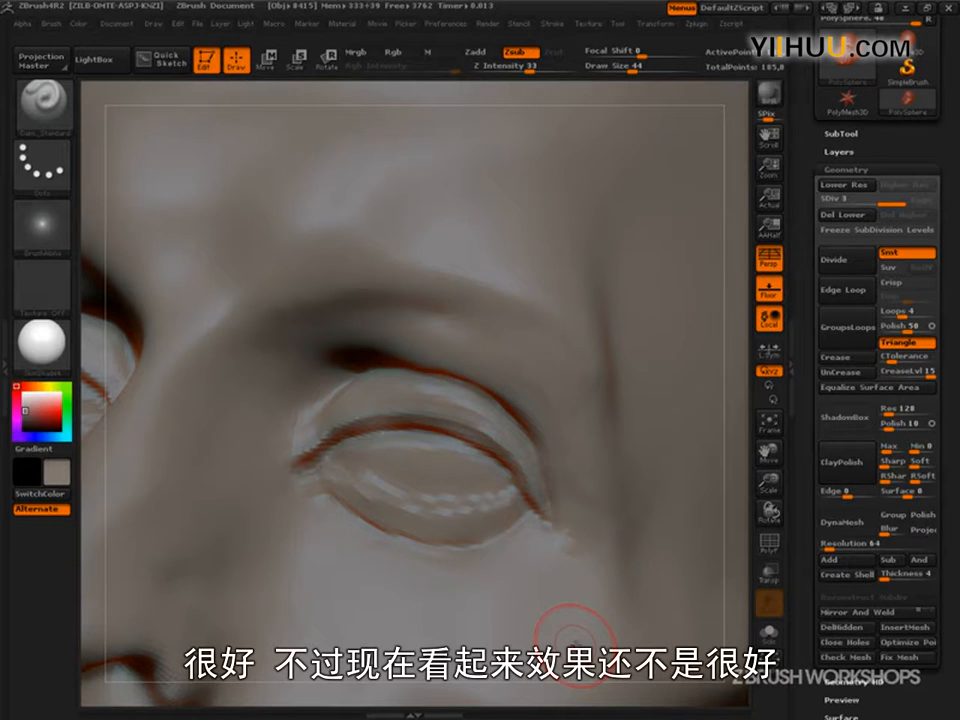
Set the draw size to 17 and smooth the surface of the upper eyelid between its fold and rim.
mouse_move(737, 561)
mouse_down()
mouse_move(743, 518)
mouse_move(730, 543)
mouse_move(702, 538)
mouse_up()
key(s)
drag(419, 381, 397, 370)
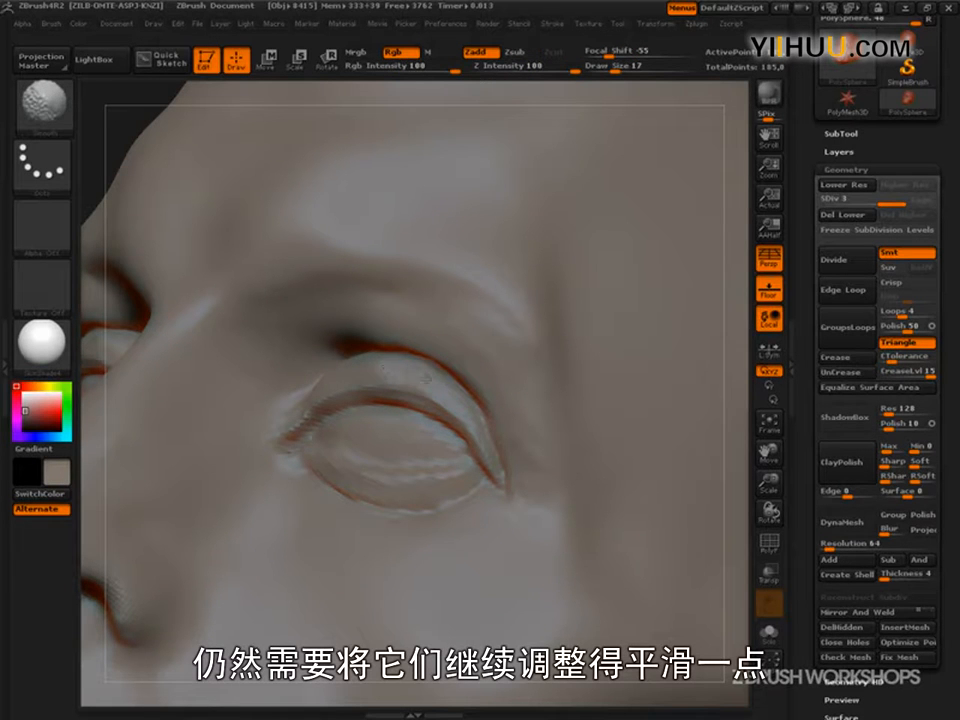
shift+drag(454, 402, 446, 392)
Set Dam_Standard to Z Intensity 18 and draw size 34, and carve the fold above the upper eyelid more softly.
key(f)
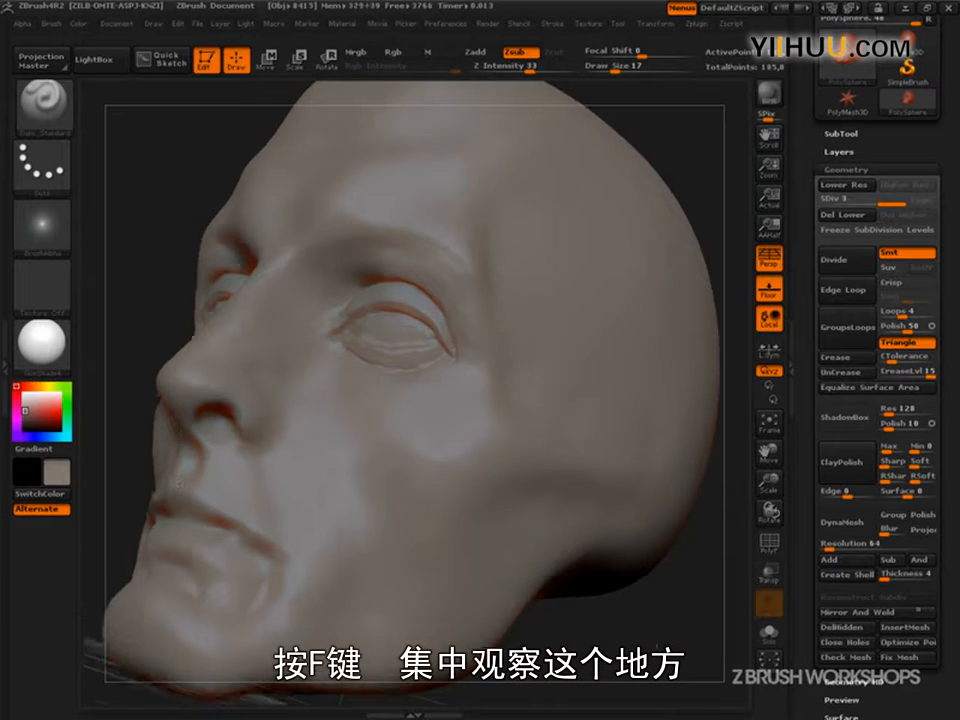
shift+drag(656, 640, 677, 655)
drag(665, 540, 695, 627)
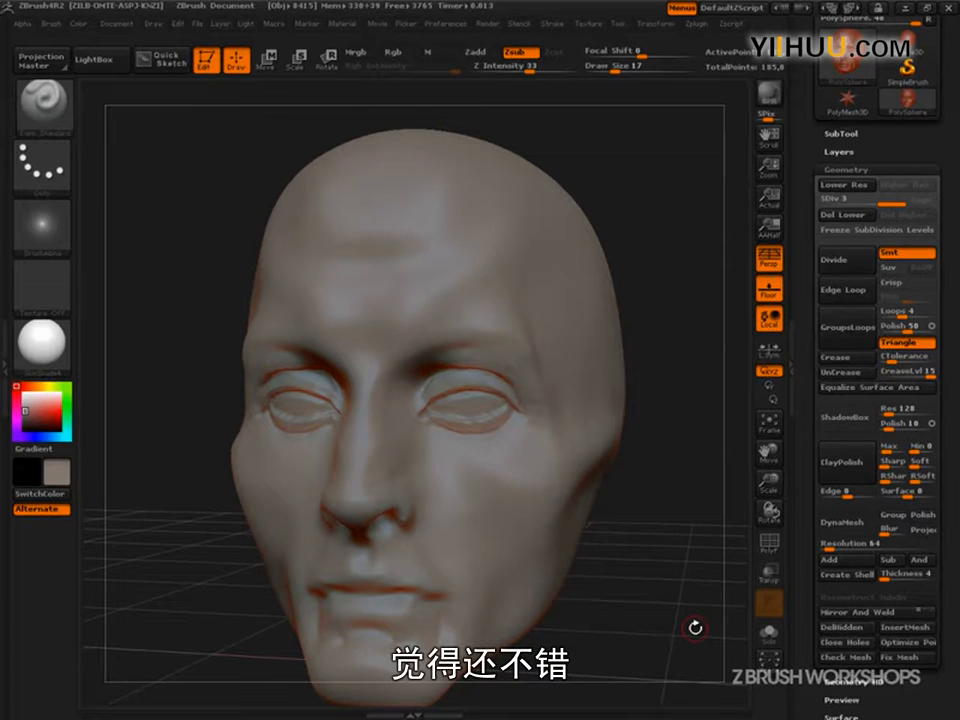
drag(695, 630, 697, 594)
drag(527, 67, 516, 67)
drag(696, 547, 649, 422)
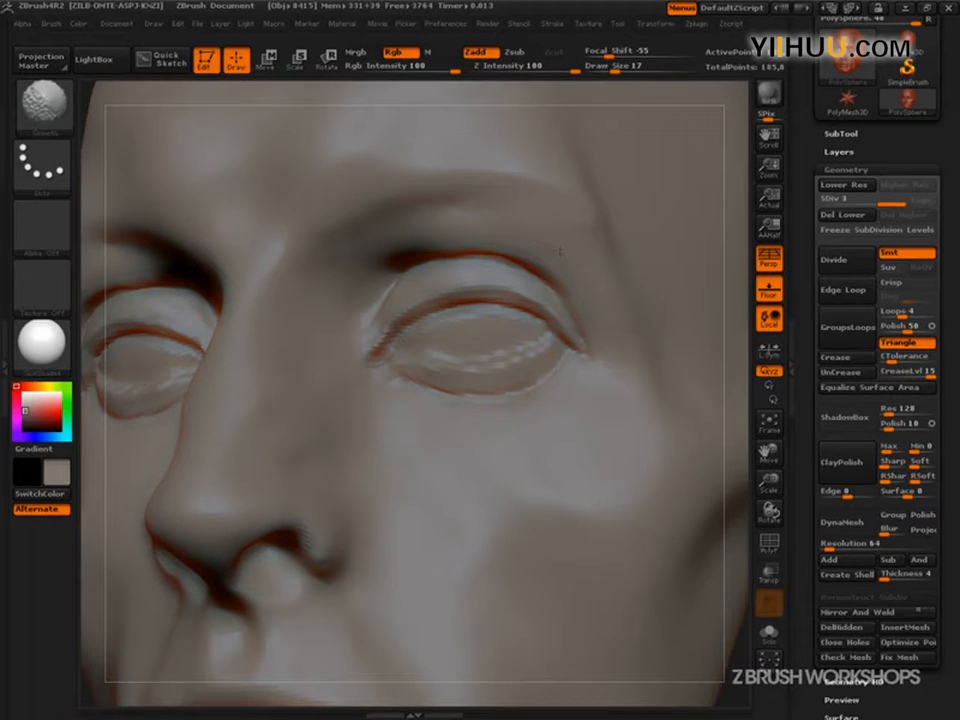
key(s)
drag(525, 231, 541, 229)
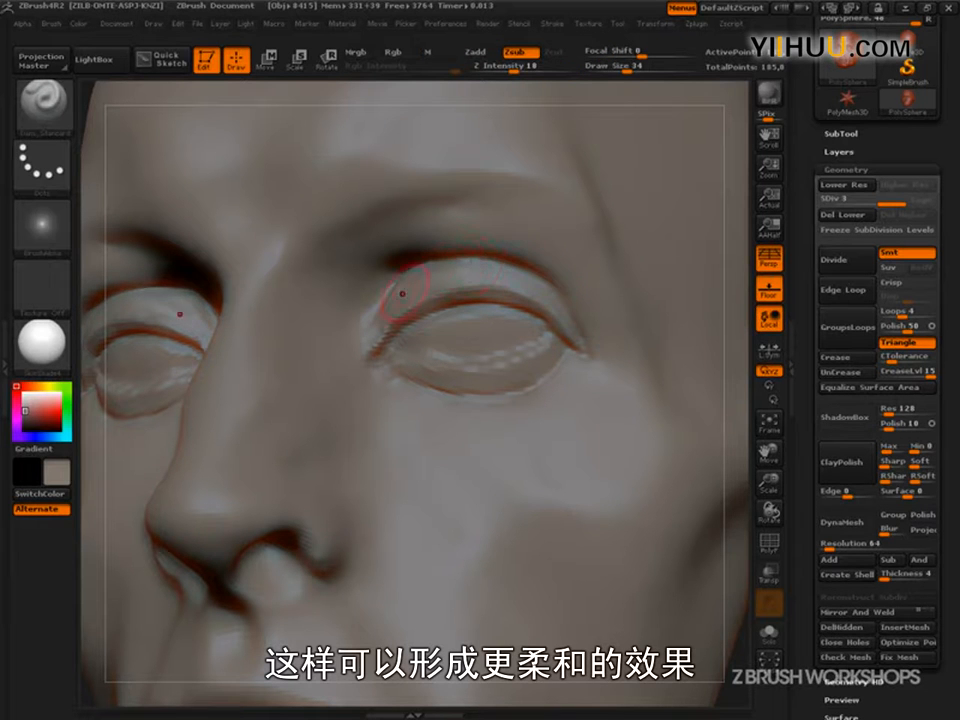
Smooth the upper eyelid's surface and the lower eyelid's bottom edge.
key(shift)
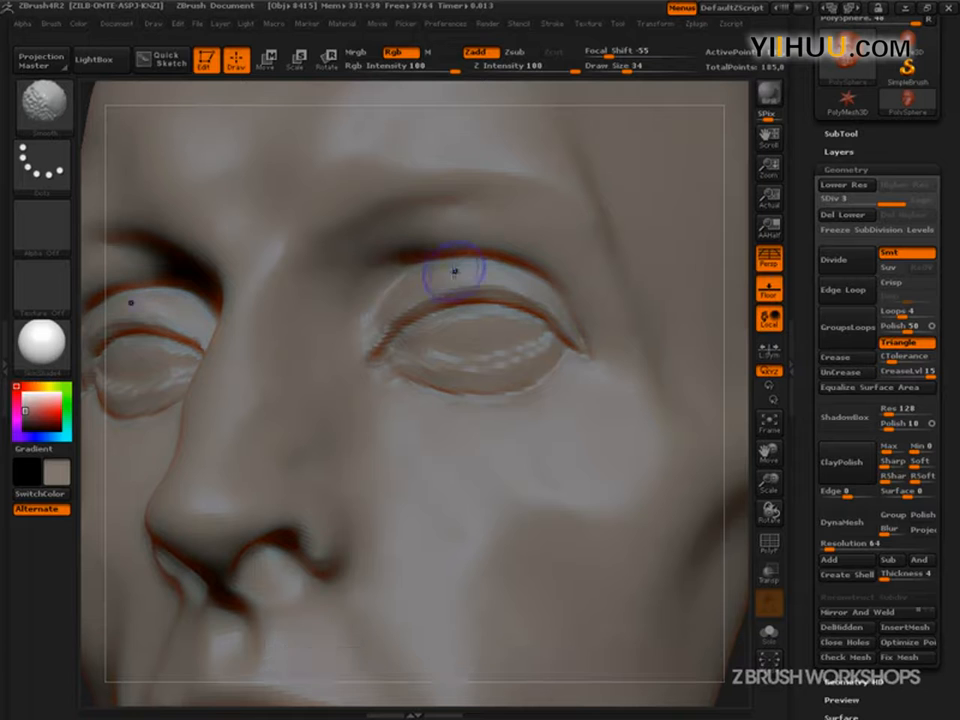
mouse_move(485, 262)
shift+mouse_down()
mouse_move(395, 260)
mouse_move(485, 260)
shift+mouse_up()
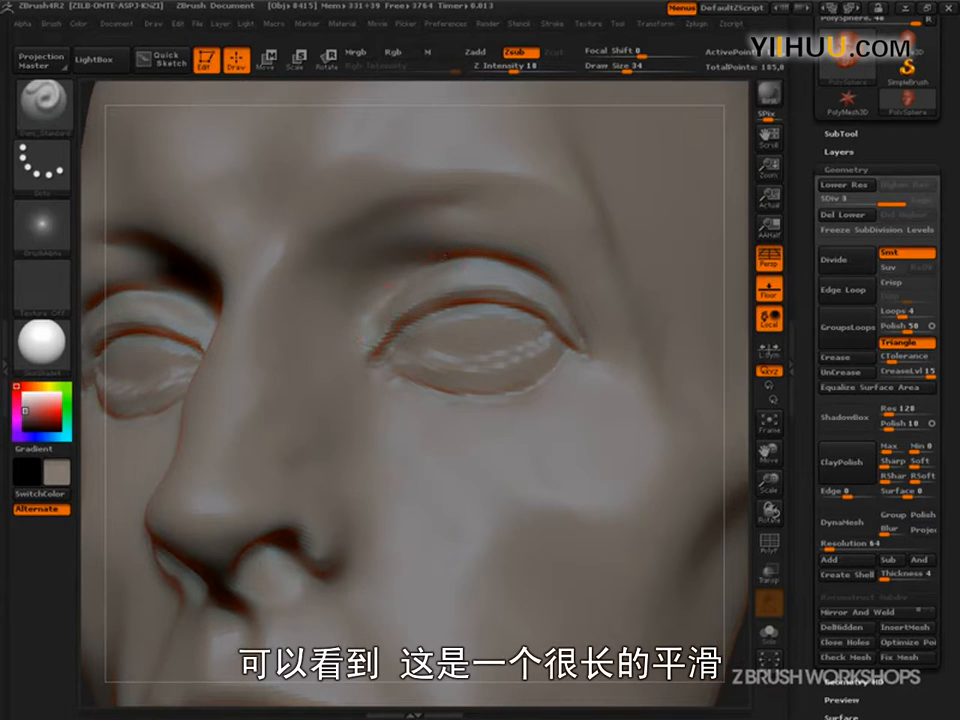
drag(716, 105, 724, 128)
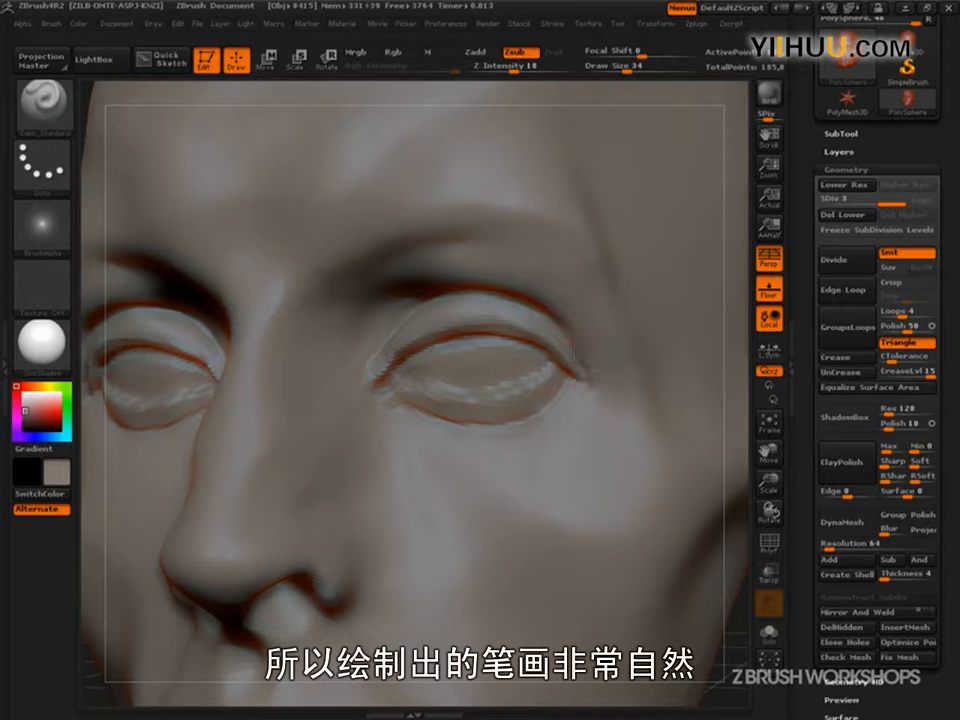
mouse_move(561, 399)
shift+mouse_down()
mouse_move(488, 437)
mouse_move(430, 430)
shift+mouse_up()
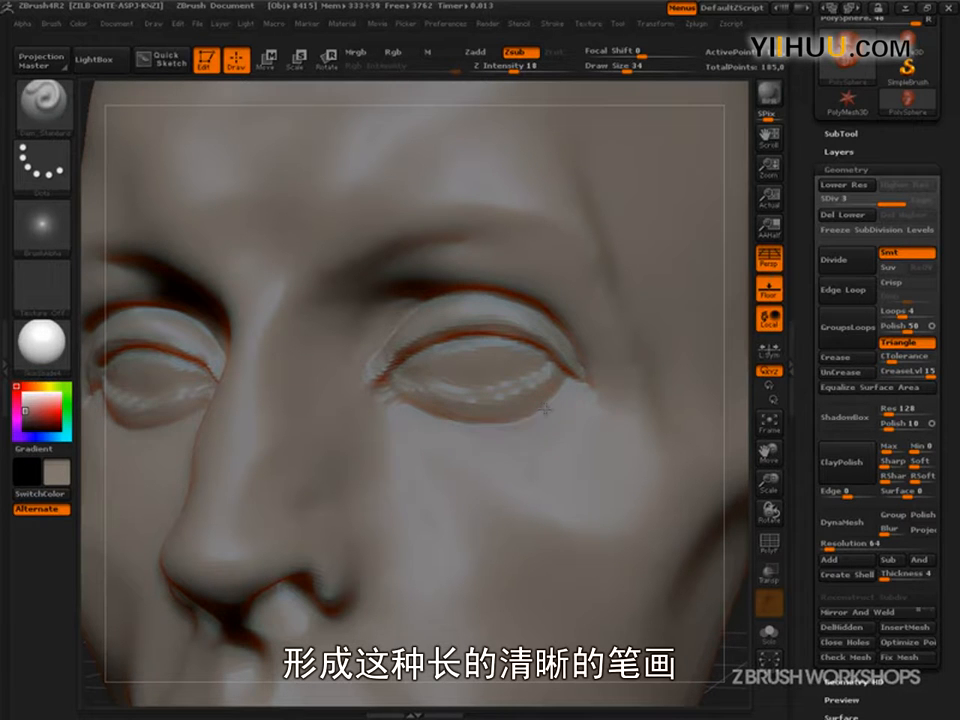
Build up the lower eyelid's rim in Zadd mode, and return to Zsub to refine it toward the inner corner.
click(483, 55)
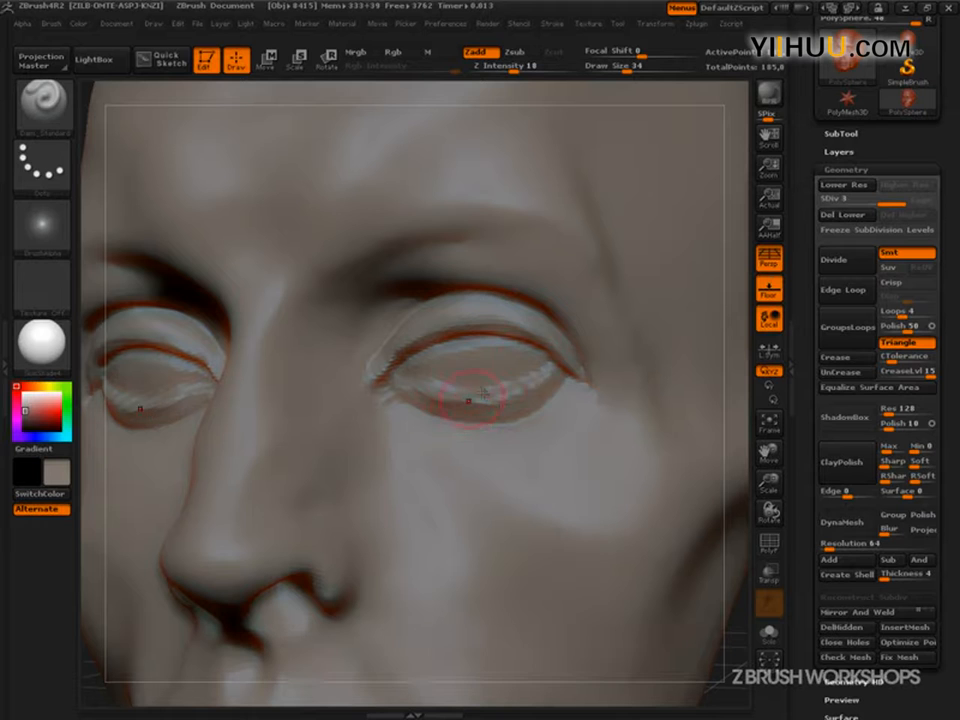
click(514, 51)
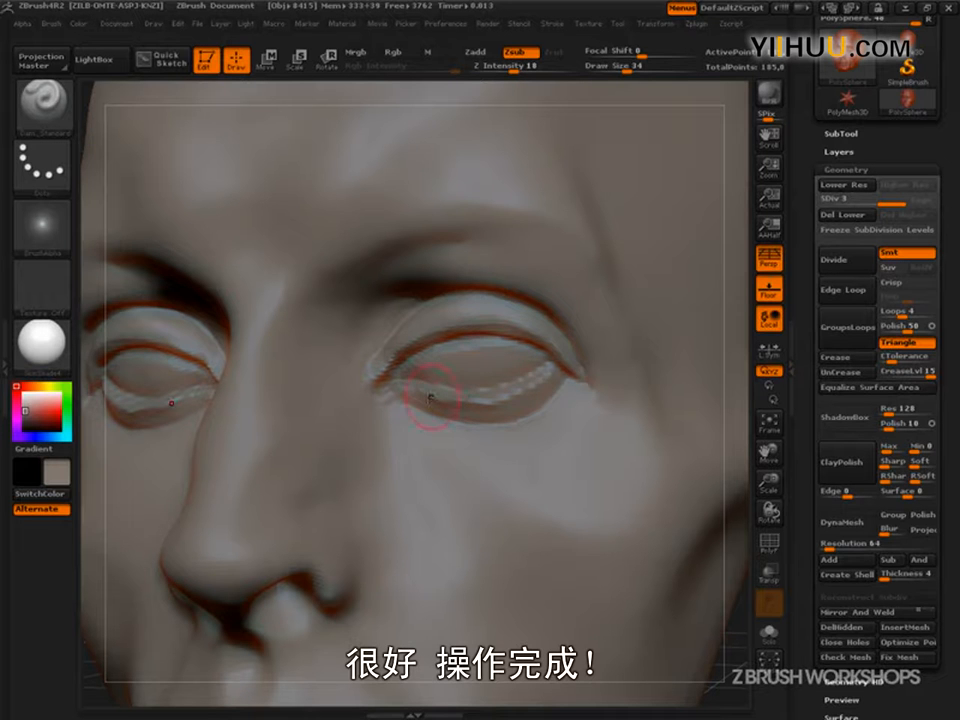
drag(731, 102, 768, 112)
shift+drag(588, 365, 560, 369)
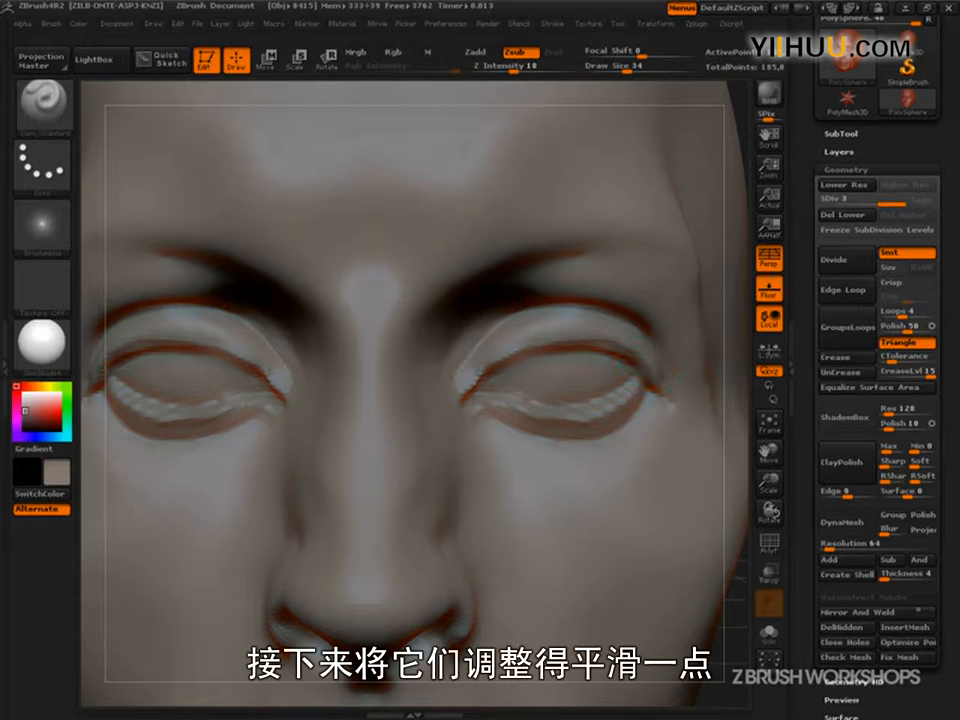
Deepen the inner eye corners in Zsub mode and sculpt a rough iris into each eyeball.
click(476, 54)
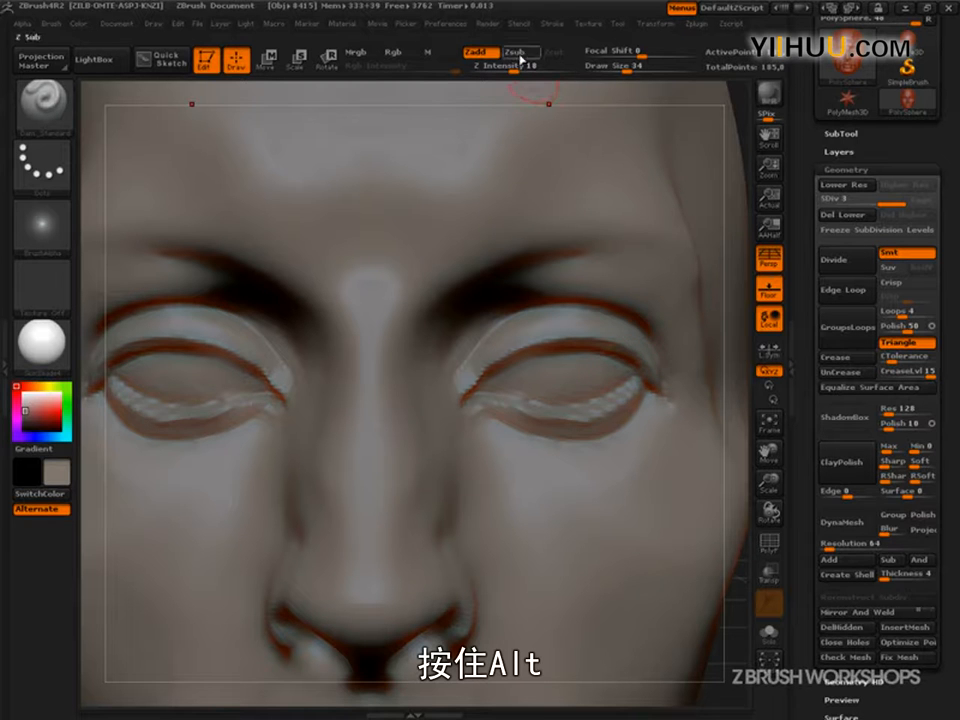
key(alt)
drag(735, 240, 598, 343)
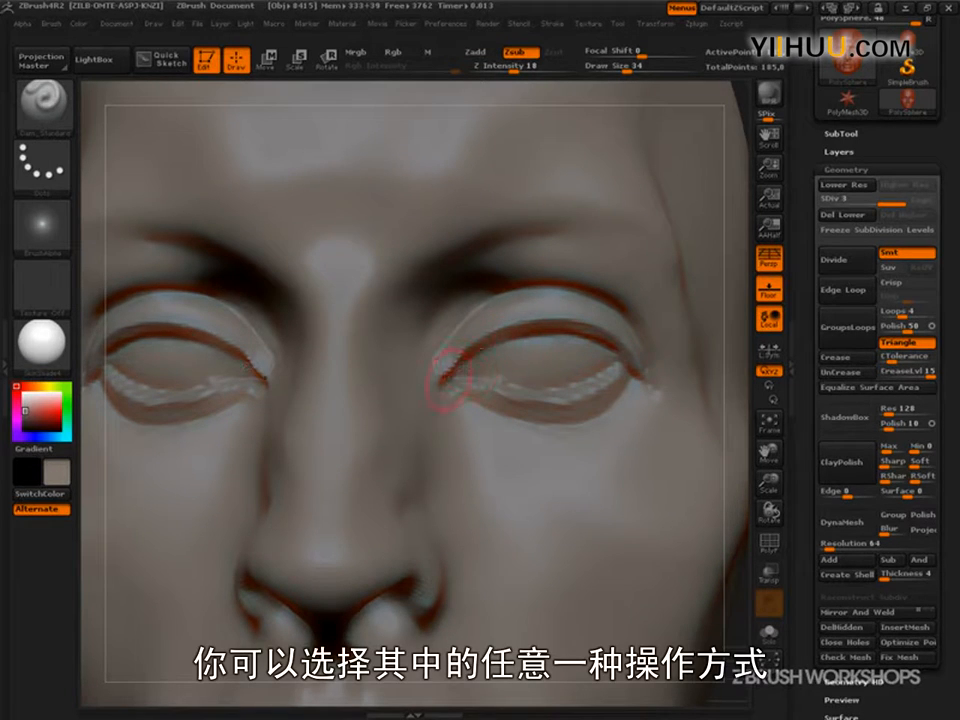
mouse_move(741, 150)
mouse_down()
mouse_move(690, 280)
mouse_move(622, 410)
mouse_up()
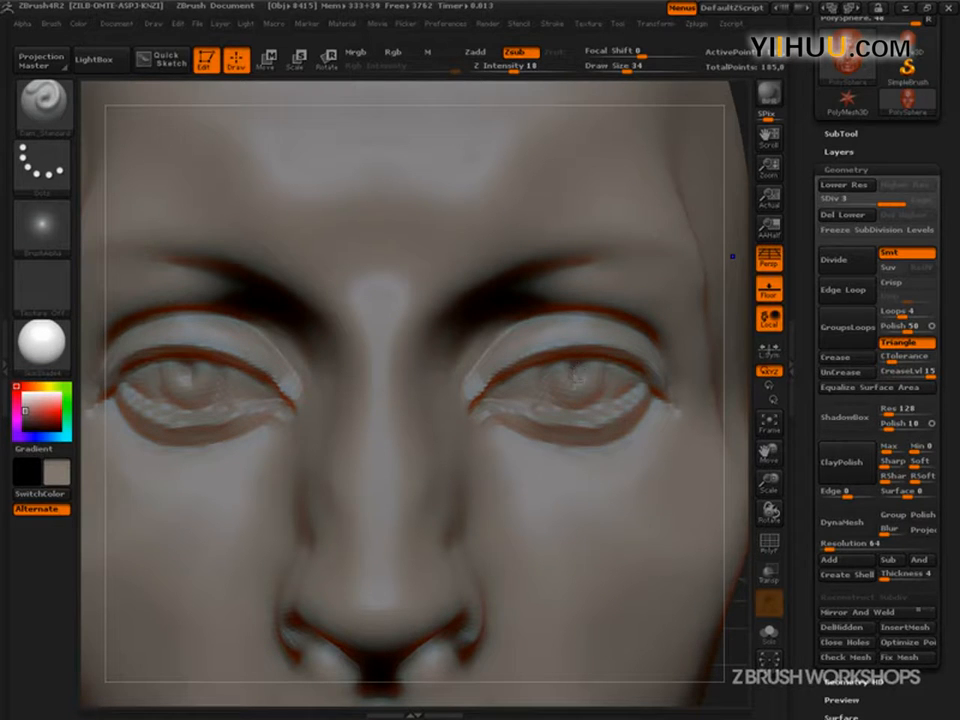
Examine the whole face from the front at several distances to judge the eyes.
key(f)
key(f)
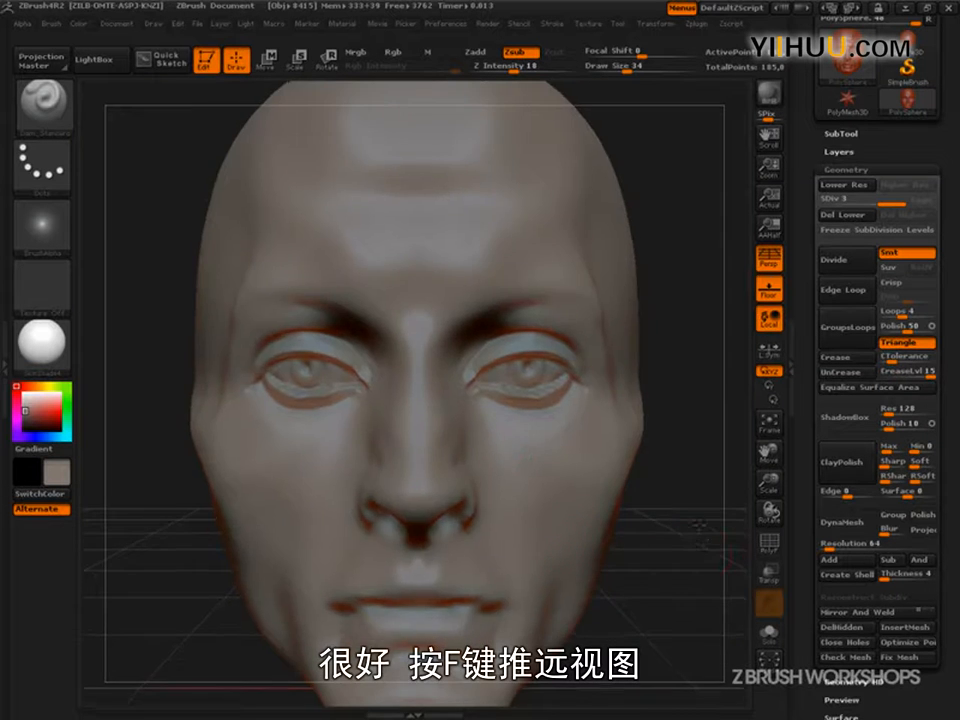
right_drag(655, 451, 687, 571)
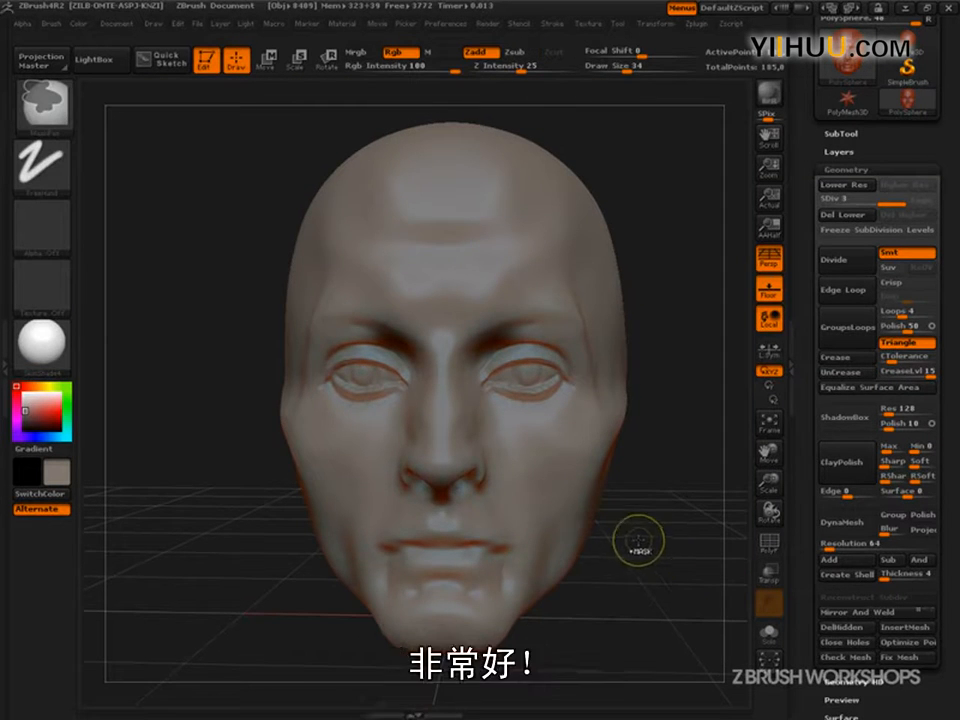
ctrl+right_drag(643, 523, 648, 605)
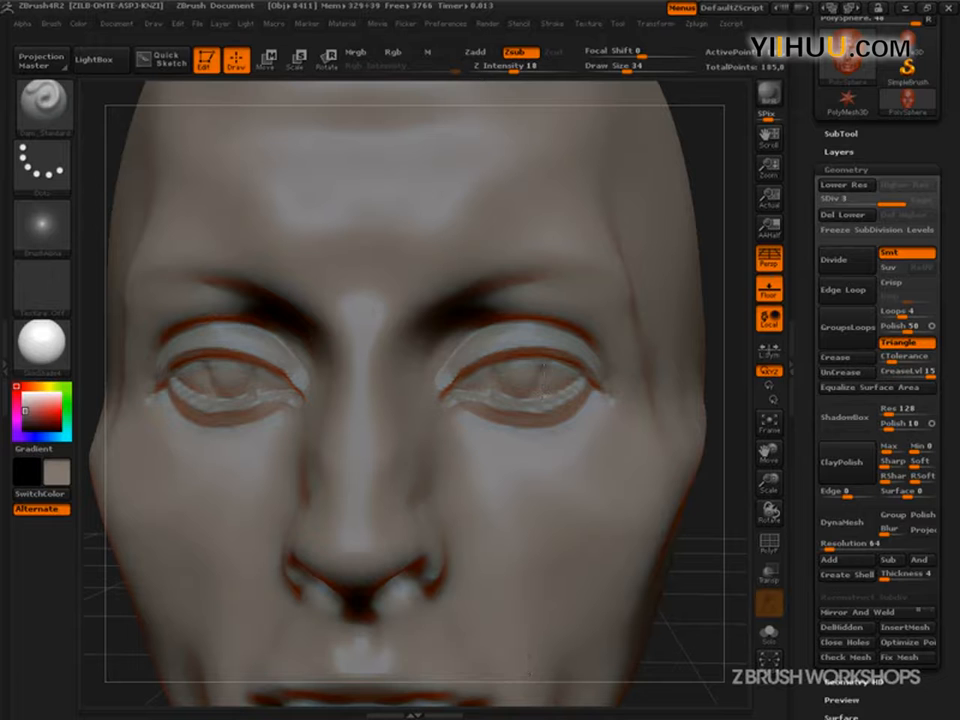
mouse_move(712, 573)
alt+mouse_down()
mouse_move(621, 381)
mouse_move(675, 514)
mouse_move(667, 551)
alt+mouse_up()
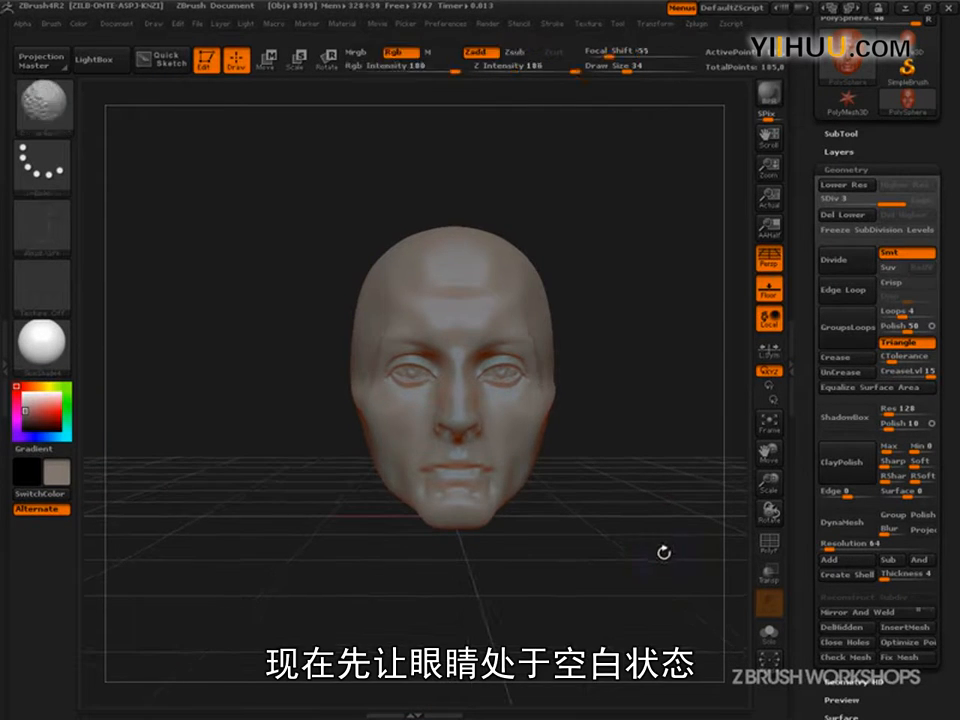
Undo the iris strokes so the eyeballs are blank, and divide the head to subdivision level 4.
key(ctrl+z)
ctrl+right_drag(651, 561, 658, 545)
alt+drag(657, 544, 731, 654)
key(ctrl+d)
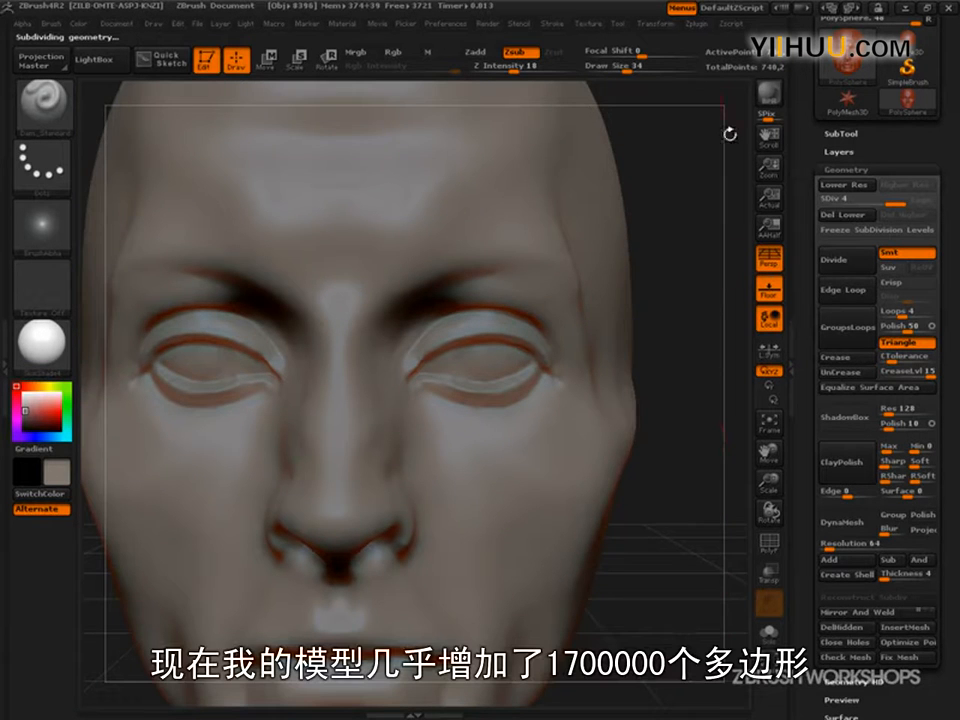
alt+drag(660, 606, 701, 542)
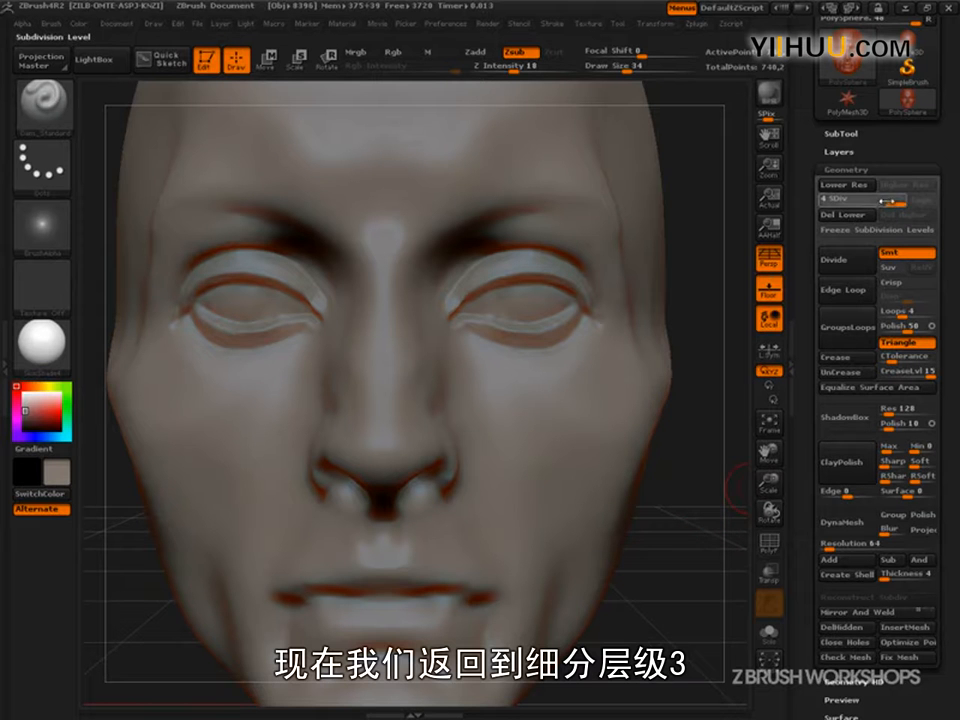
Return to subdivision level 3 and carve the crease around the nostril wing with Dam_Standard from the side.
drag(885, 200, 868, 200)
mouse_move(688, 568)
mouse_down()
mouse_move(247, 628)
mouse_move(444, 446)
mouse_up()
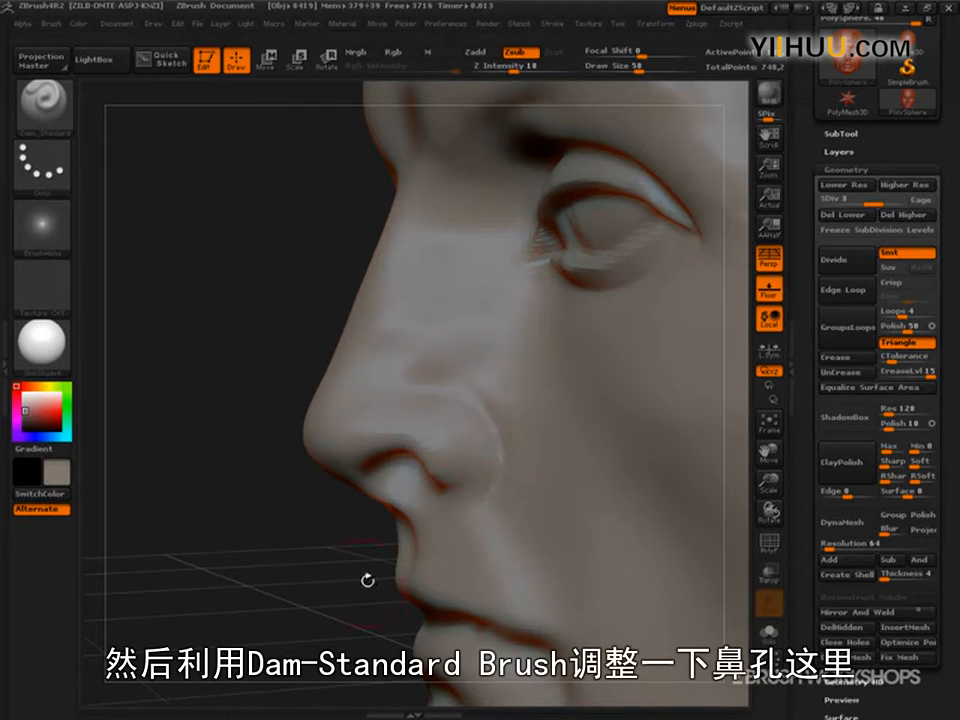
shift+drag(368, 578, 336, 585)
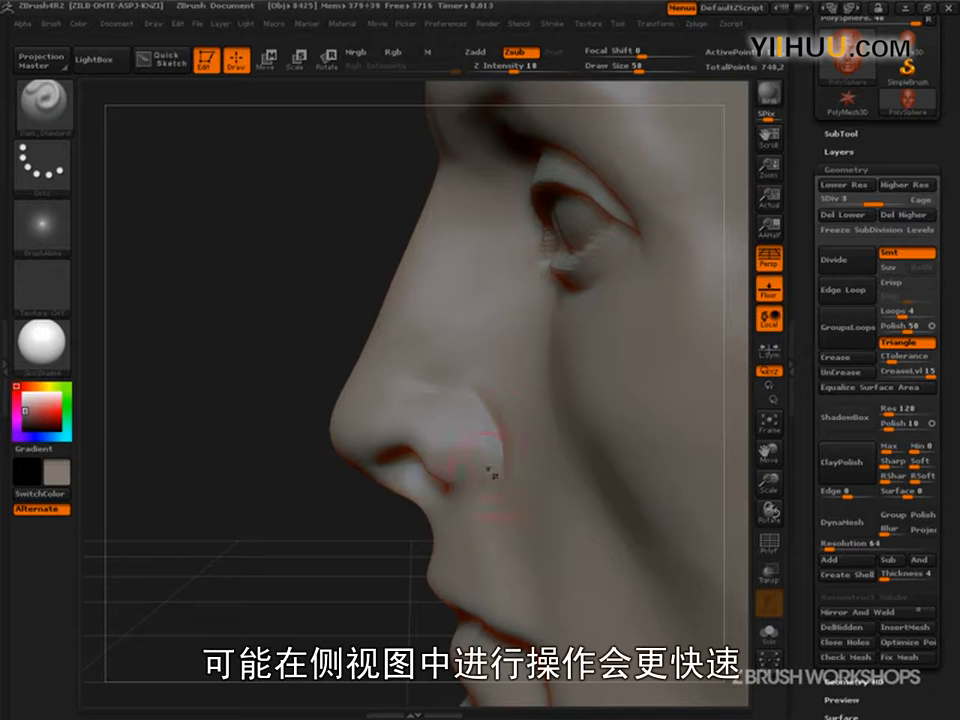
mouse_move(439, 486)
mouse_down()
mouse_move(485, 498)
mouse_move(492, 436)
mouse_move(471, 401)
mouse_move(523, 478)
mouse_up()
key(bracketright)
key(bracketright)
key(bracketright)
key(bracketright)
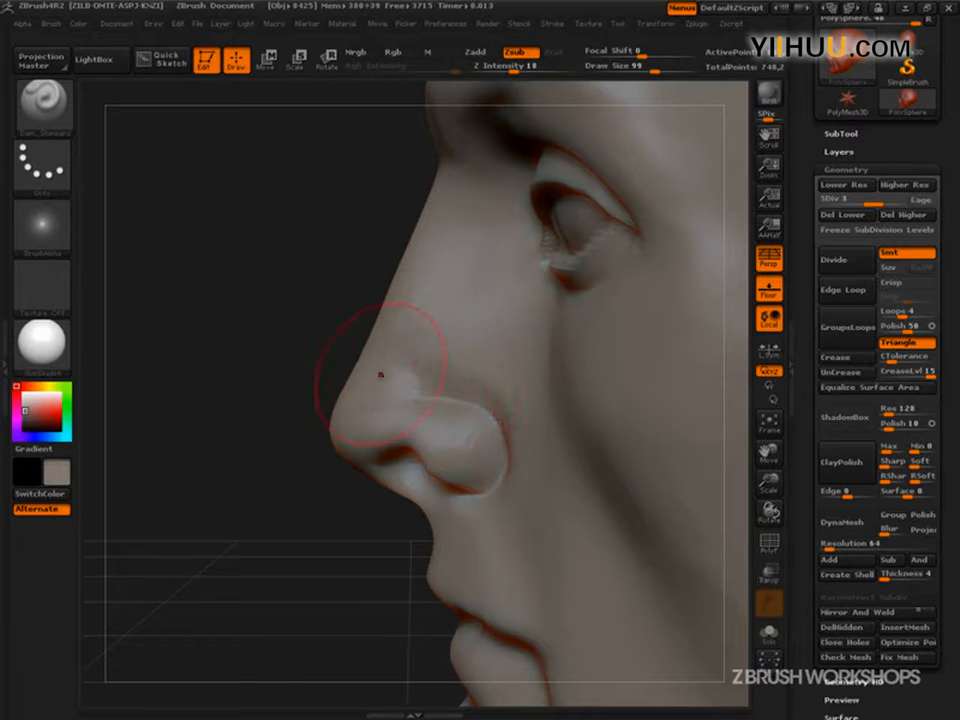
drag(302, 407, 389, 376)
Reduce the draw size to 28 and carve fine lines around the nose tip and the upper edge of the nostril wing.
key([)
key([)
key([)
key([)
key(s)
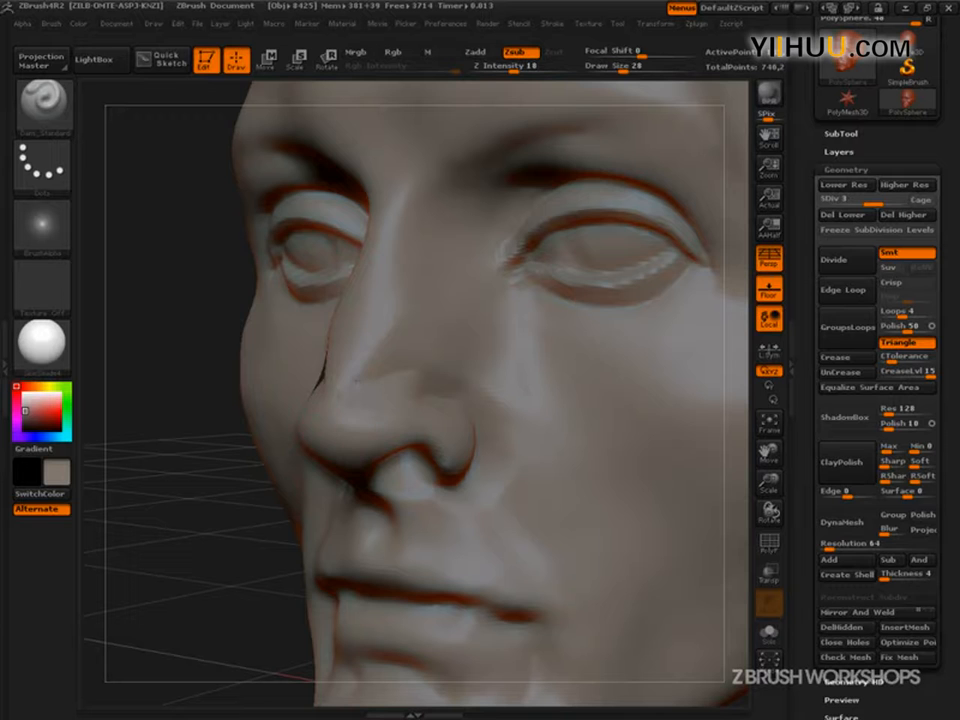
drag(222, 556, 329, 437)
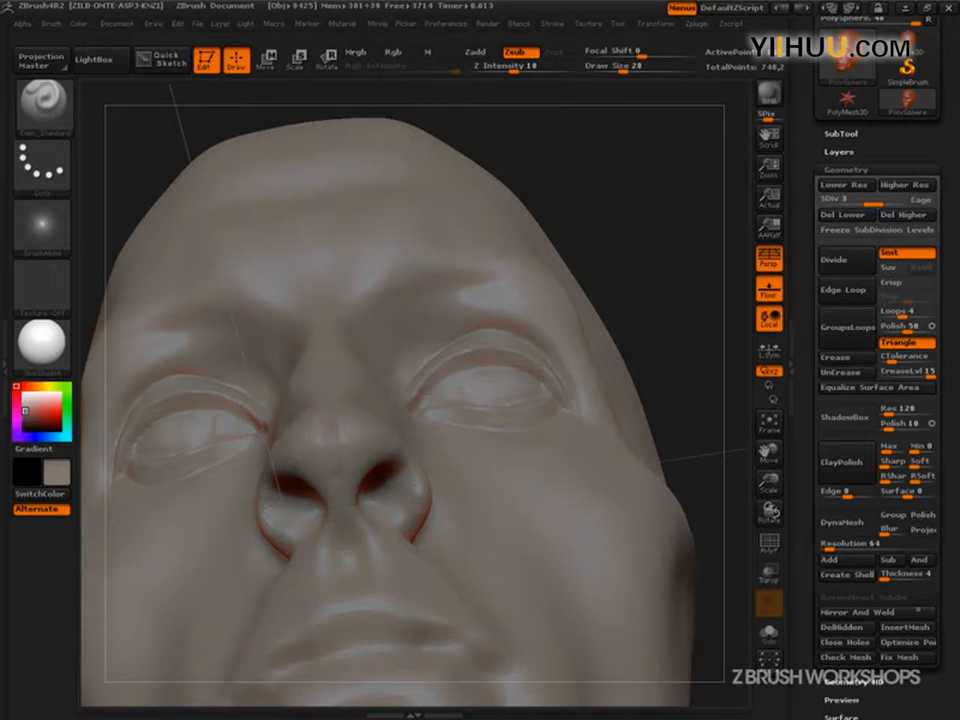
drag(675, 279, 537, 413)
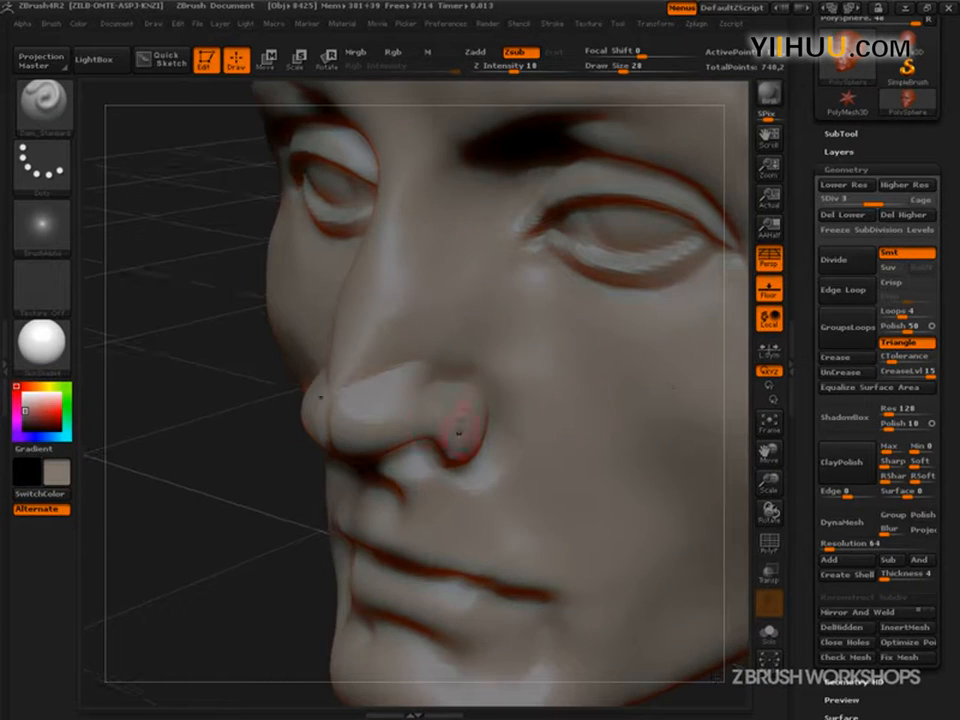
drag(300, 512, 242, 489)
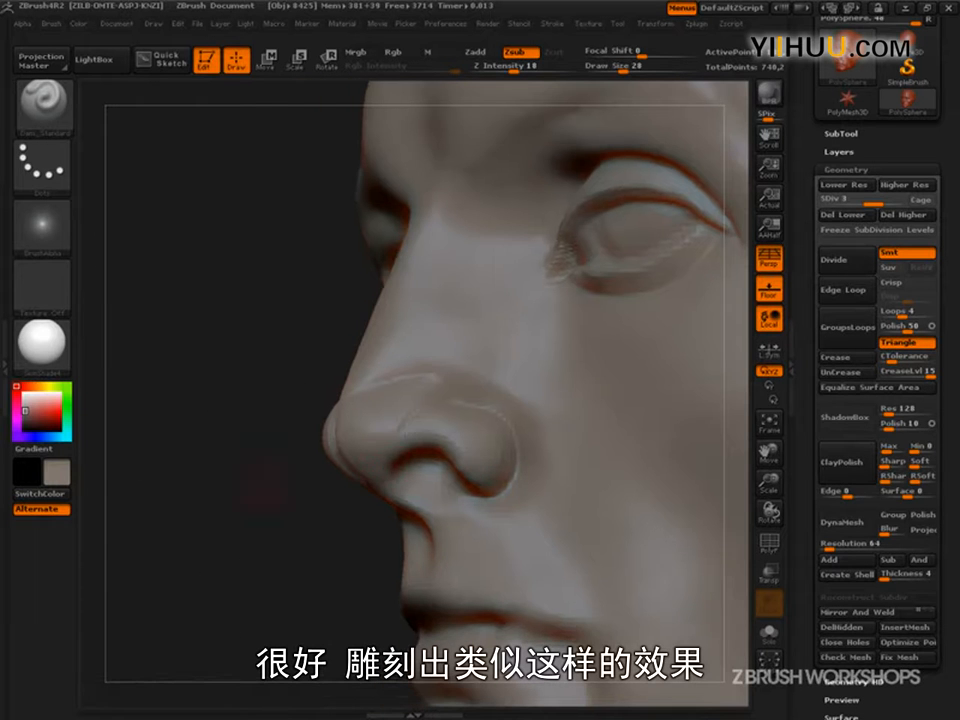
Deepen the nostril opening from below and smooth the side of the nose above it.
drag(388, 488, 450, 517)
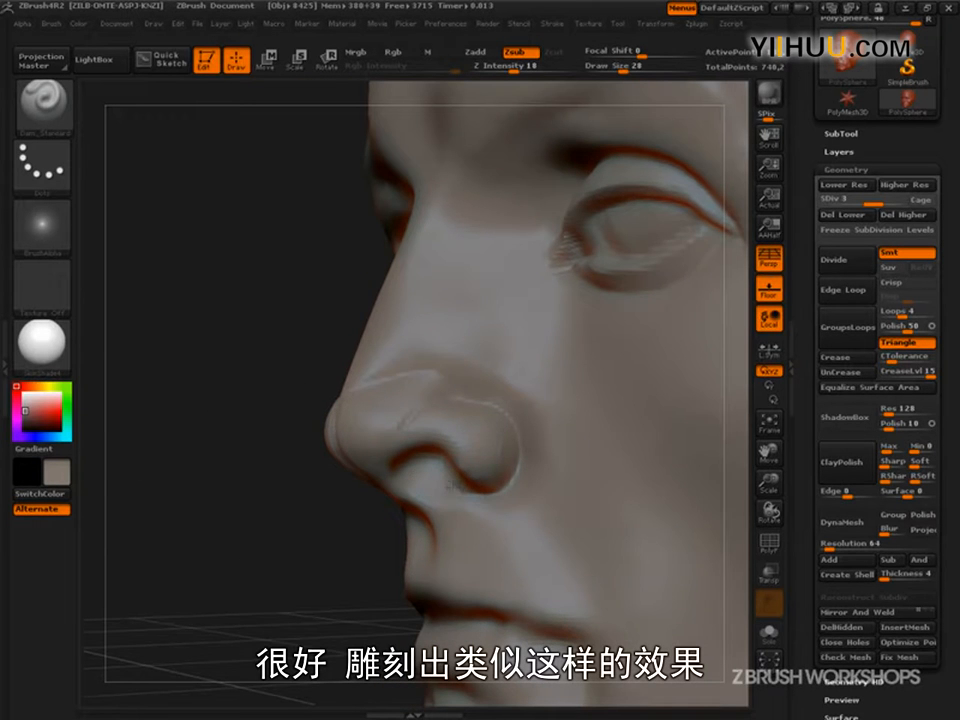
drag(380, 551, 449, 490)
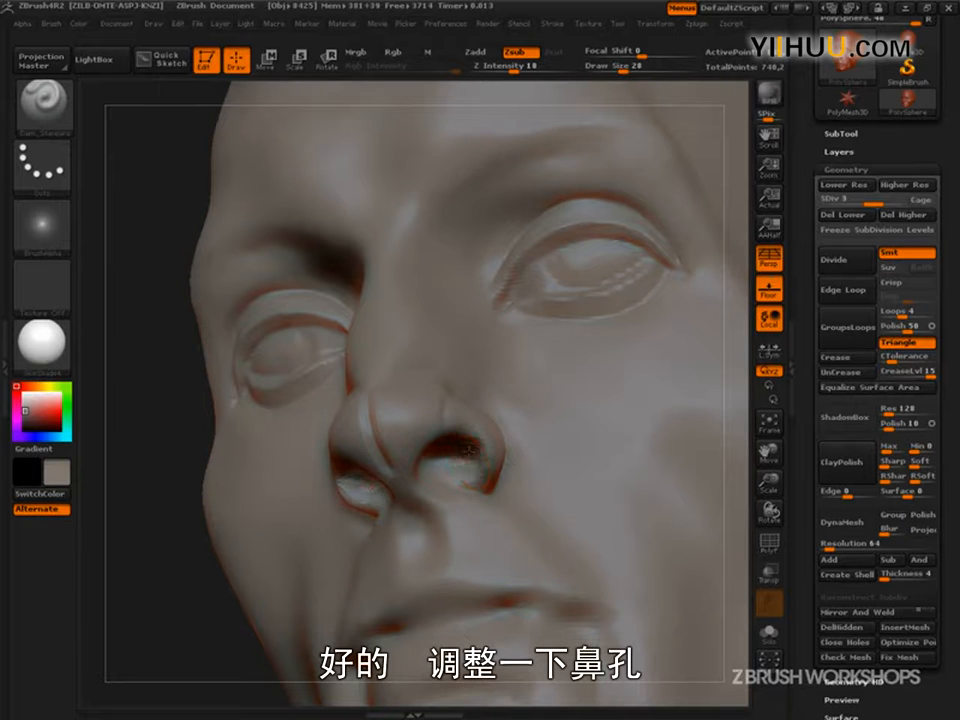
drag(204, 606, 120, 640)
key(s)
mouse_move(478, 453)
mouse_down()
mouse_move(501, 457)
mouse_move(436, 432)
mouse_up()
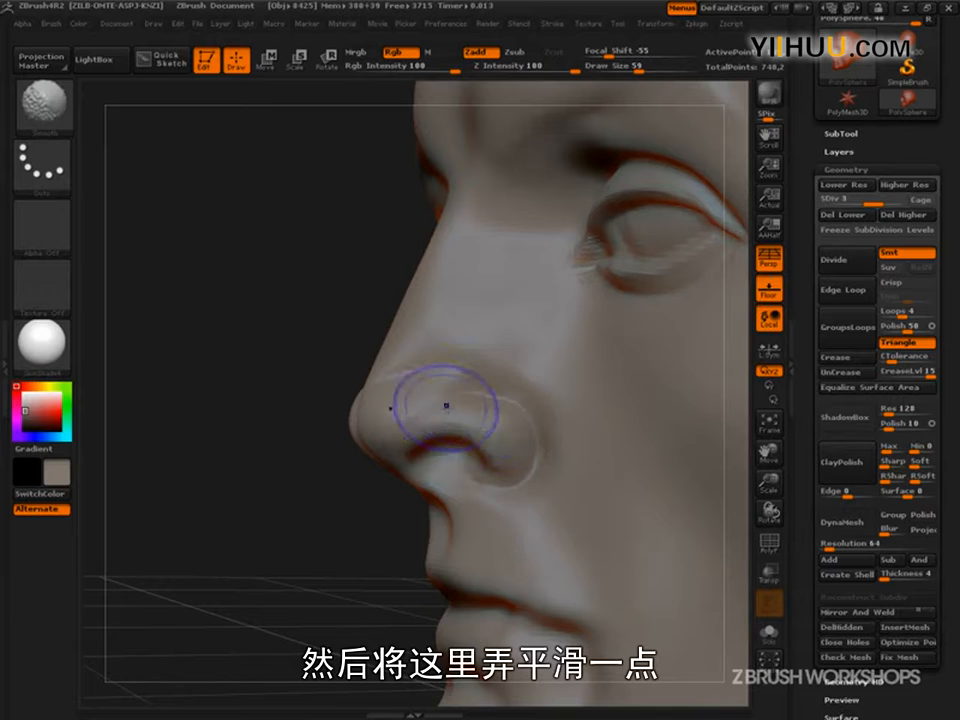
Carve the crease over the nose tip and nostril wing at draw size 59, and smooth both sides of the nose.
drag(338, 510, 339, 534)
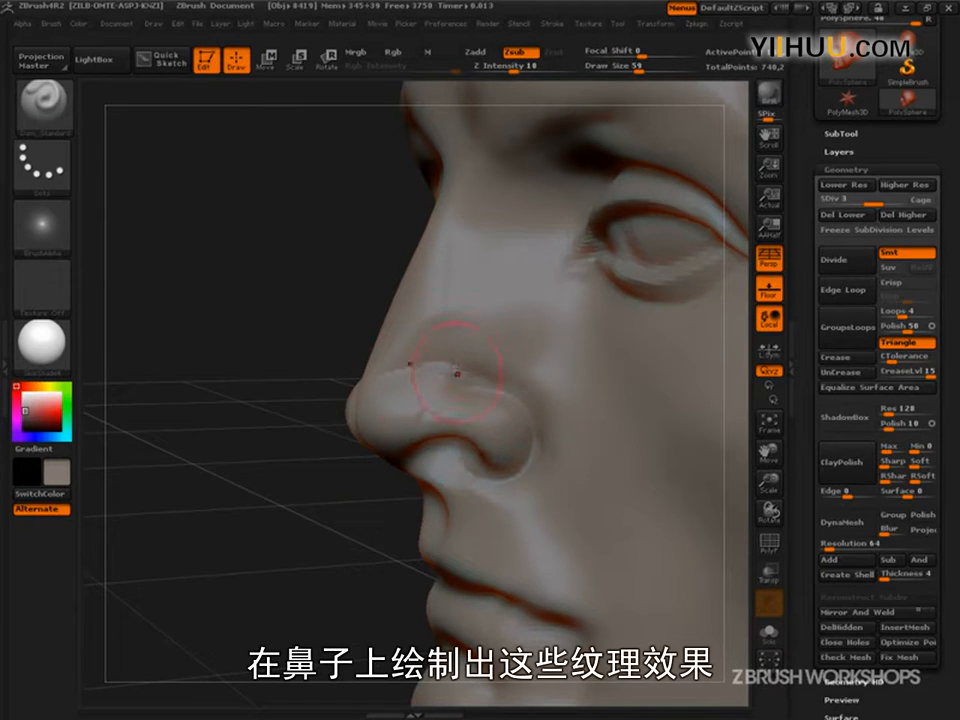
mouse_move(340, 410)
mouse_down()
mouse_move(296, 422)
mouse_move(184, 571)
mouse_move(484, 366)
mouse_up()
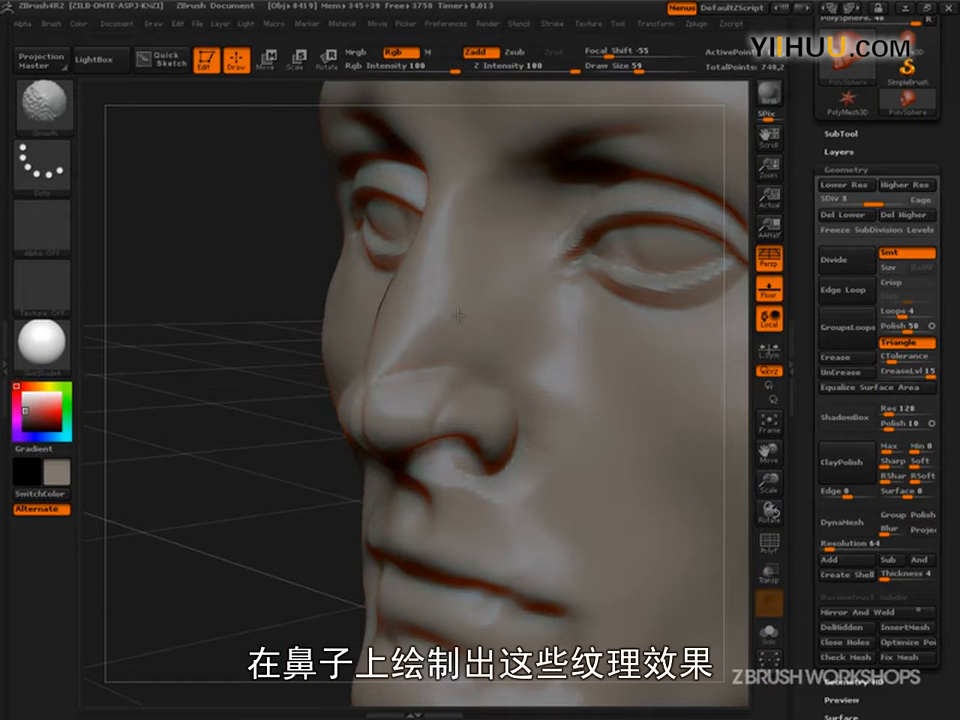
mouse_move(380, 400)
shift+mouse_down()
mouse_move(368, 374)
mouse_move(377, 362)
mouse_move(428, 350)
mouse_move(395, 436)
shift+mouse_up()
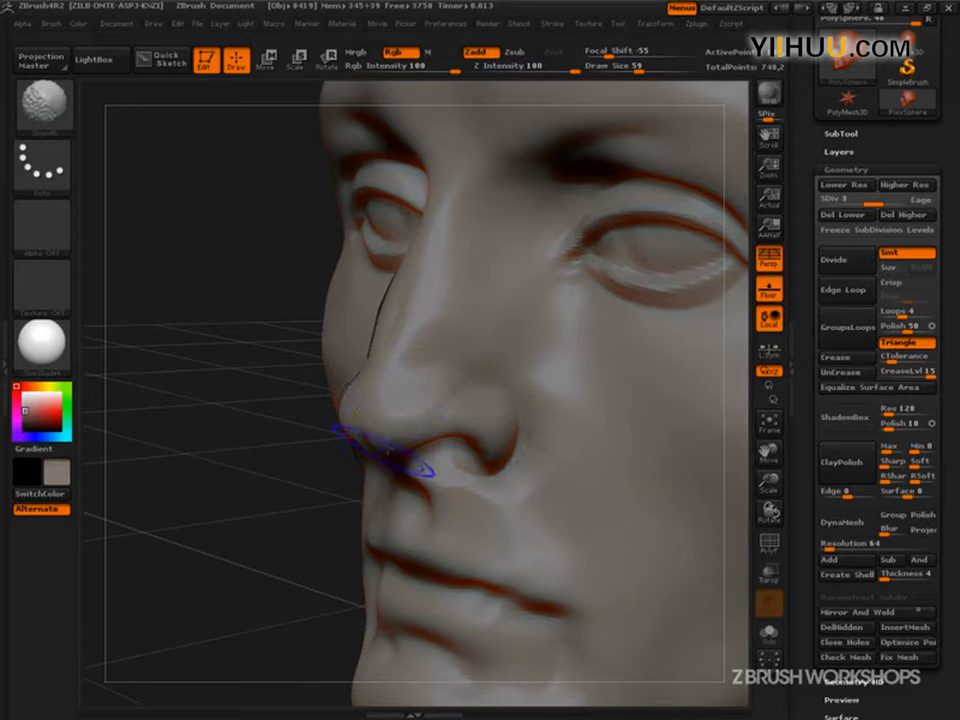
drag(165, 590, 285, 600)
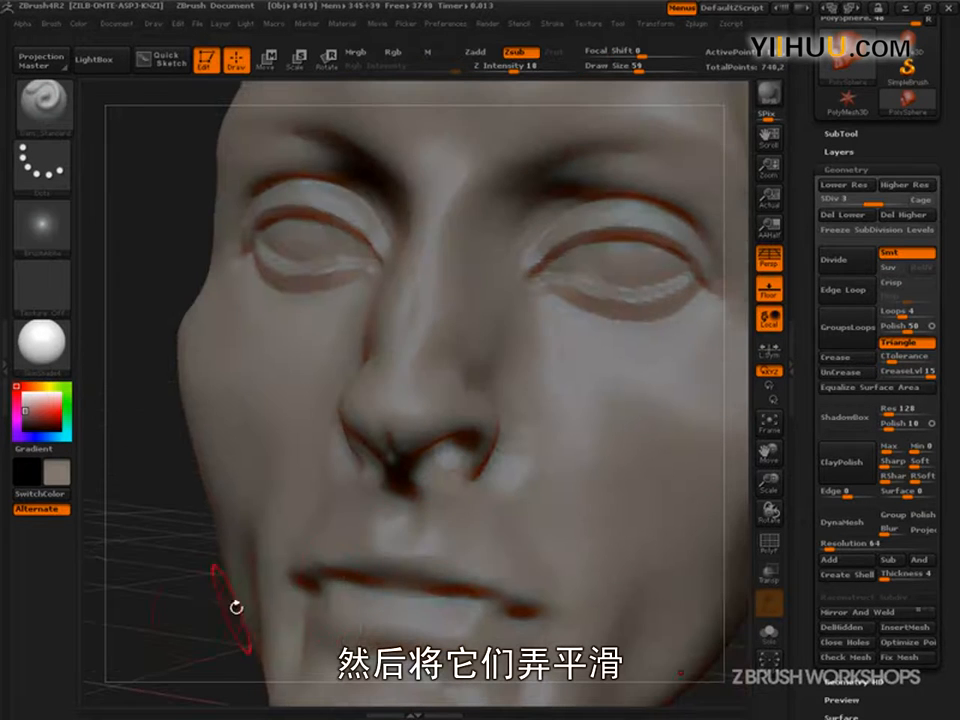
drag(190, 603, 380, 610)
mouse_move(300, 612)
mouse_down()
mouse_move(619, 579)
mouse_move(360, 600)
mouse_up()
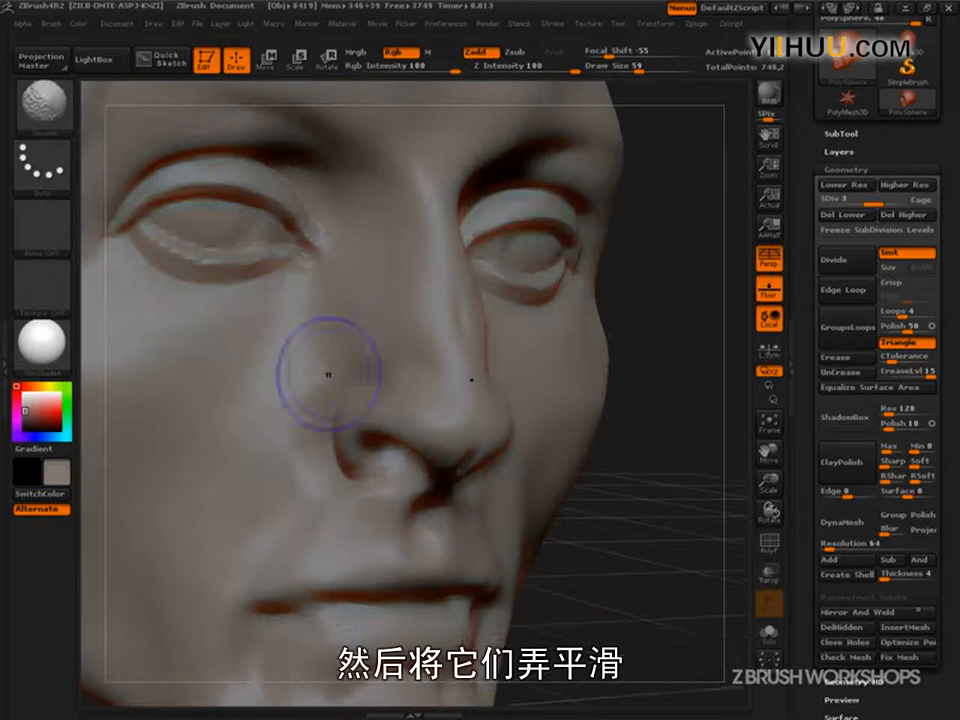
shift+drag(439, 467, 307, 378)
Refine the nostril wing's outline at draw size 47 and smooth the surface below the nostril.
key(s)
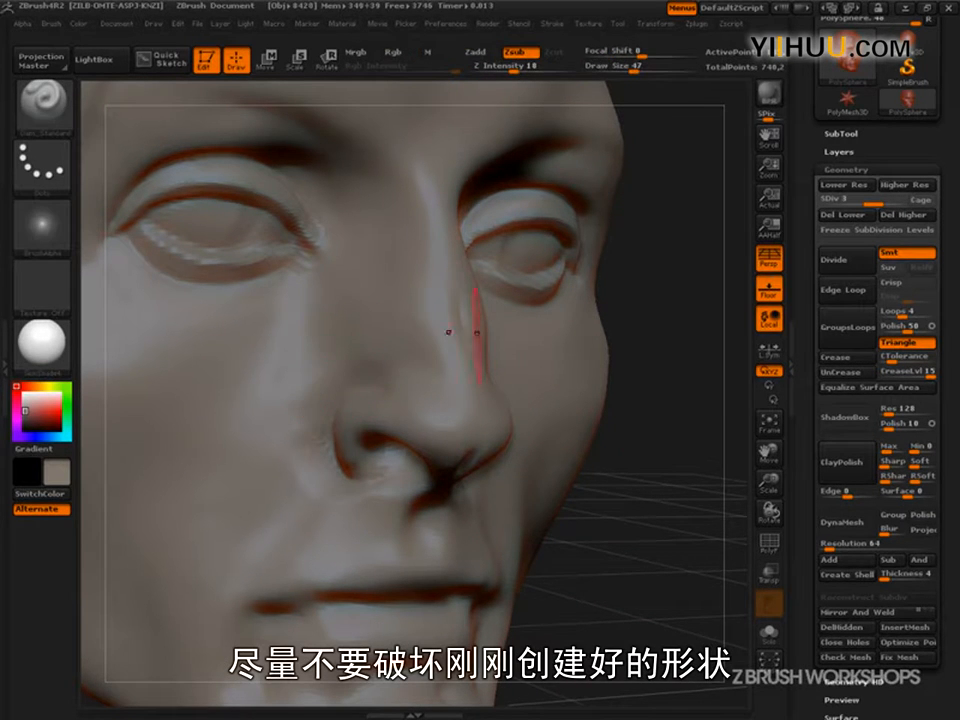
drag(386, 332, 497, 386)
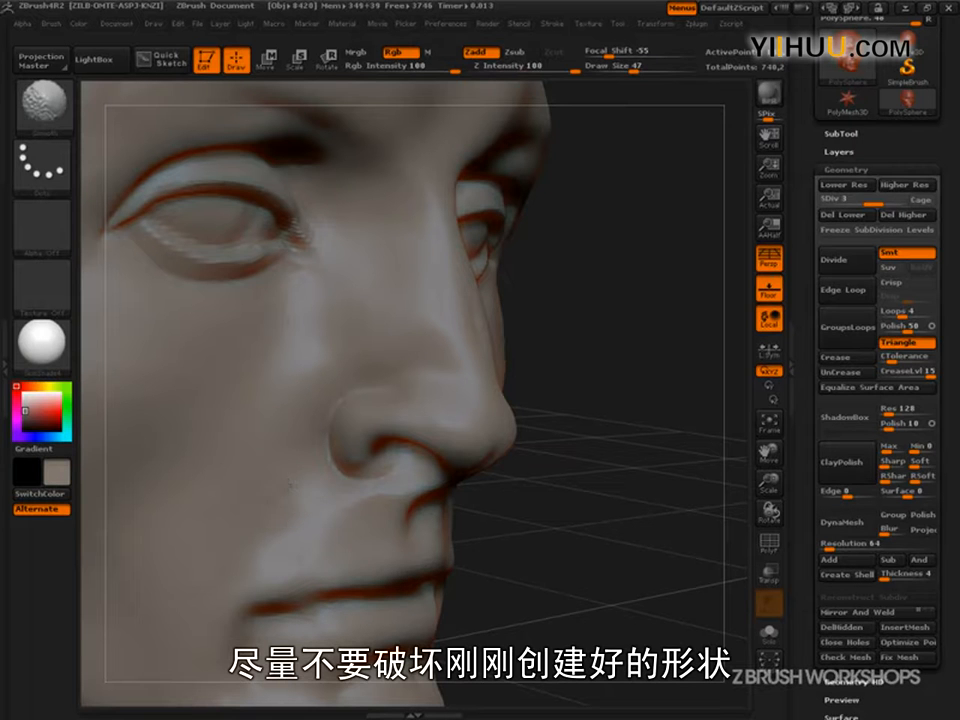
key(b)
key(c)
key(b)
shift+drag(363, 516, 377, 507)
mouse_move(540, 545)
mouse_down()
mouse_move(658, 531)
mouse_move(458, 317)
mouse_up()
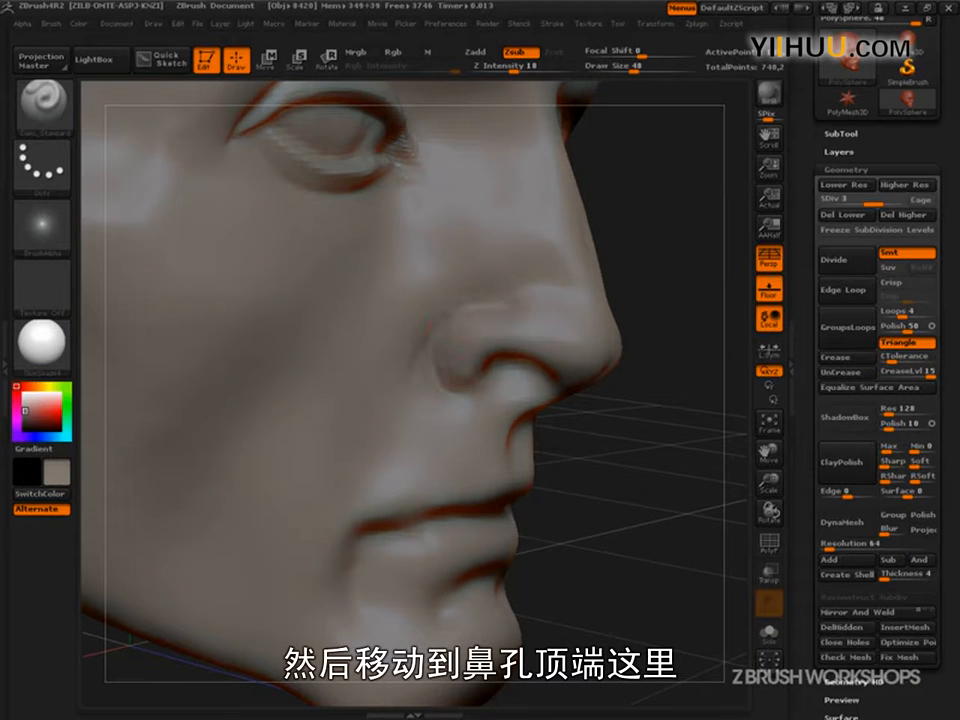
Carve the nasolabial fold from the top of the nostril wing down past the mouth corner.
drag(393, 424, 332, 508)
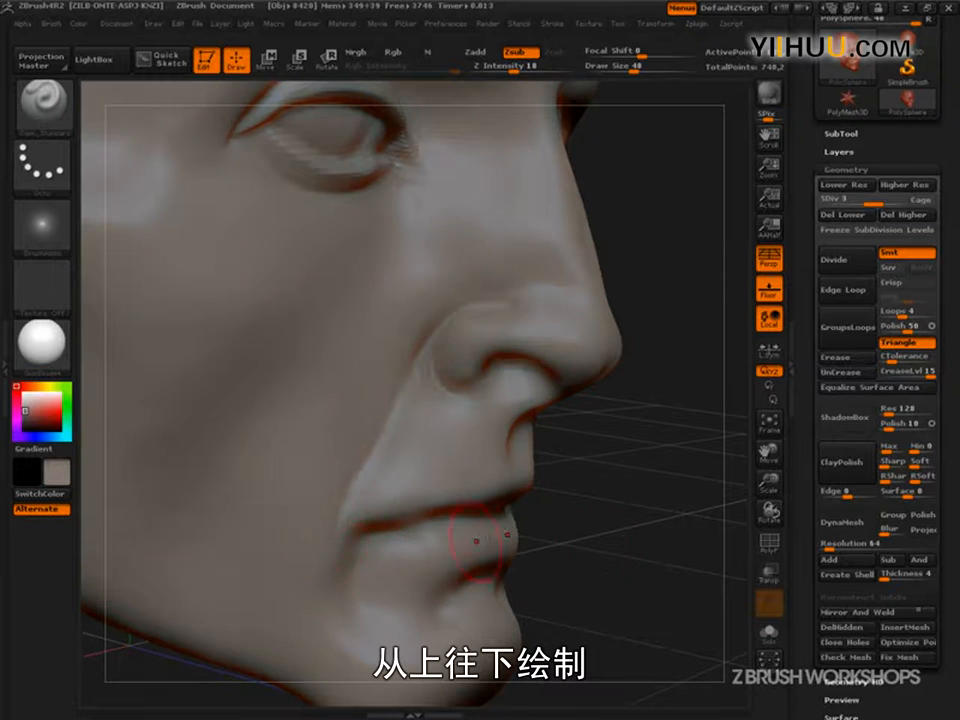
alt+drag(629, 537, 527, 413)
mouse_move(640, 482)
mouse_down()
mouse_move(573, 493)
mouse_move(660, 570)
mouse_move(658, 549)
mouse_move(668, 553)
mouse_up()
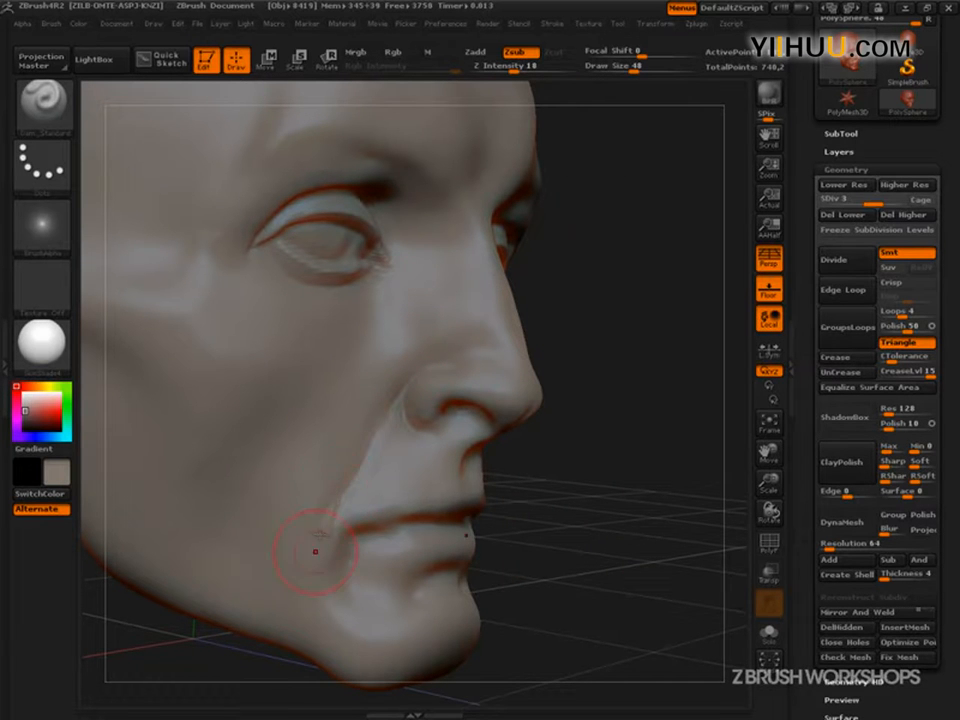
Deepen the line separating the lips and outline the lower lip from the mouth corner toward the chin.
mouse_move(598, 520)
mouse_down()
mouse_move(632, 525)
mouse_move(467, 527)
mouse_up()
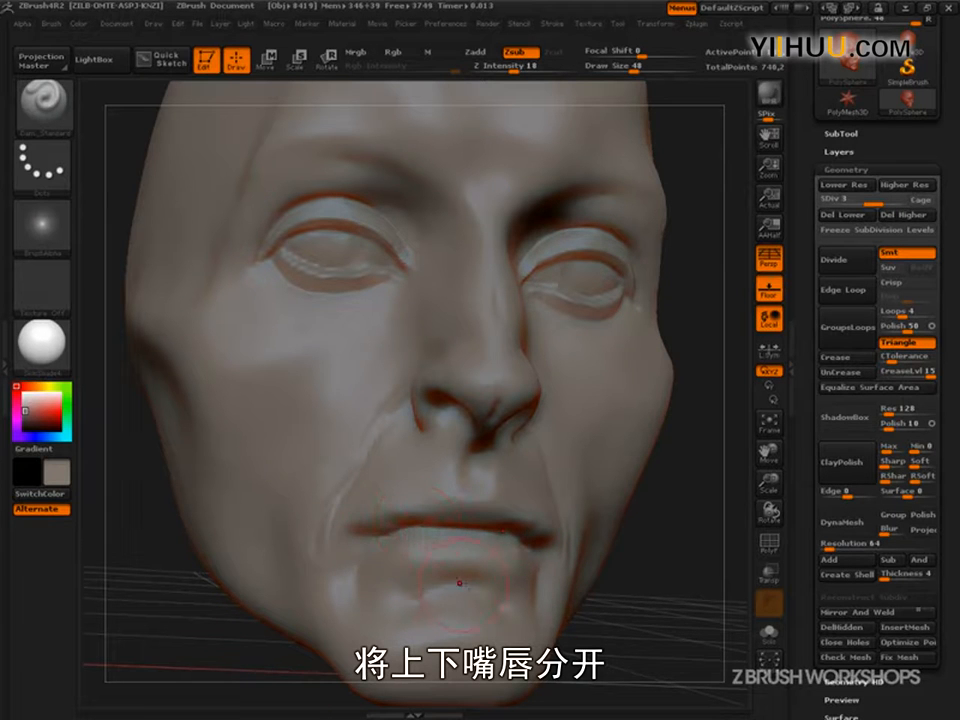
mouse_move(668, 591)
mouse_down()
mouse_move(681, 561)
mouse_move(634, 440)
mouse_up()
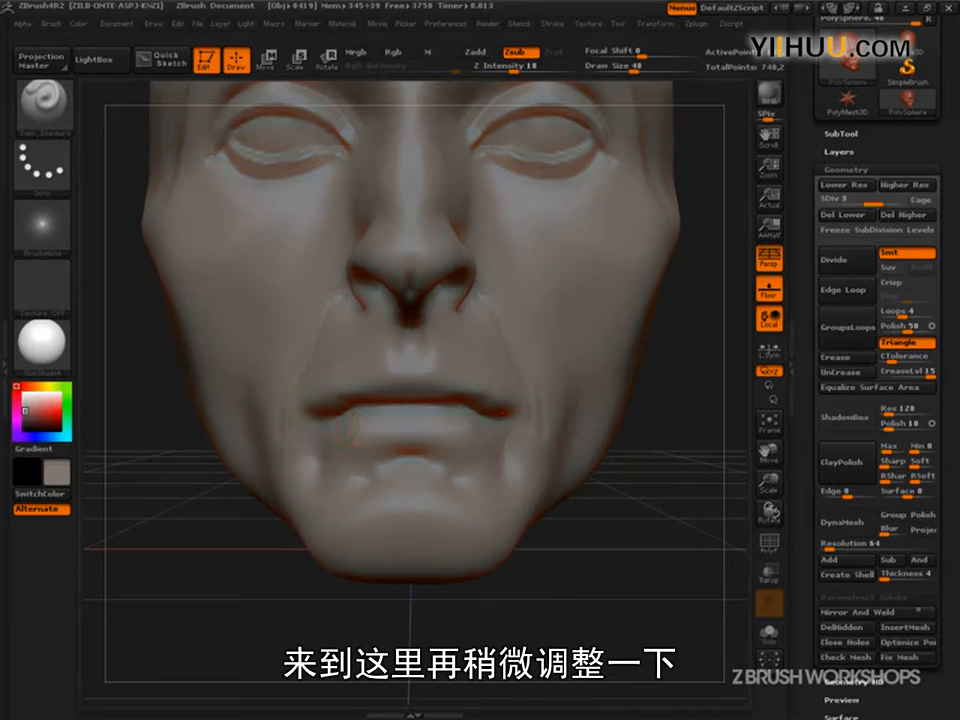
mouse_move(318, 412)
mouse_down()
mouse_move(379, 476)
mouse_move(345, 491)
mouse_move(360, 480)
mouse_up()
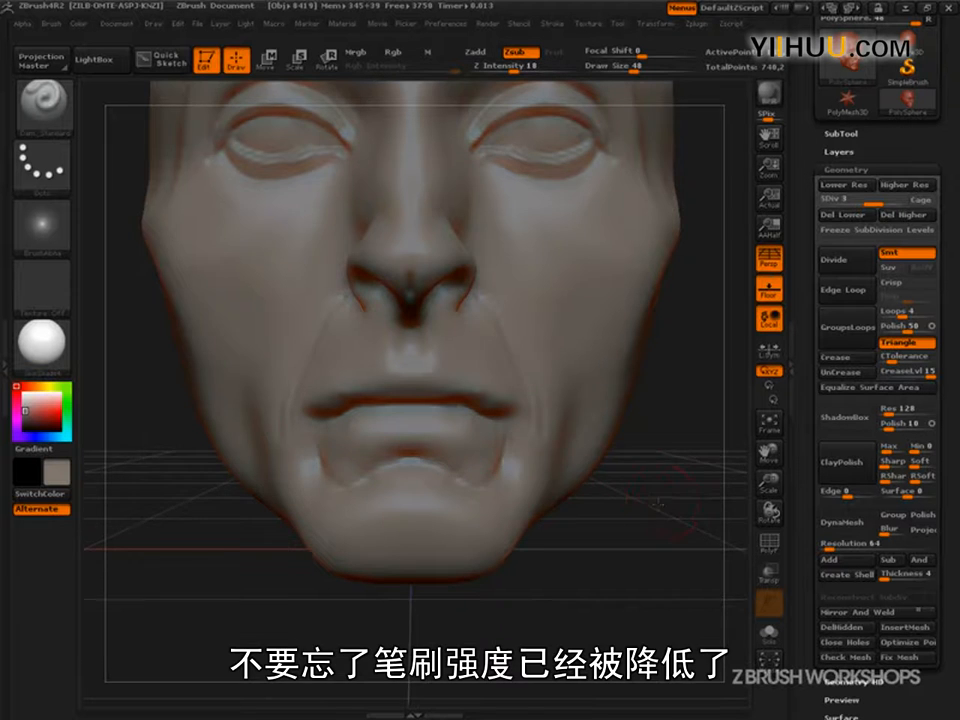
Smooth the folds and outline around the mouth, and sink the mouth corners.
drag(664, 505, 470, 310)
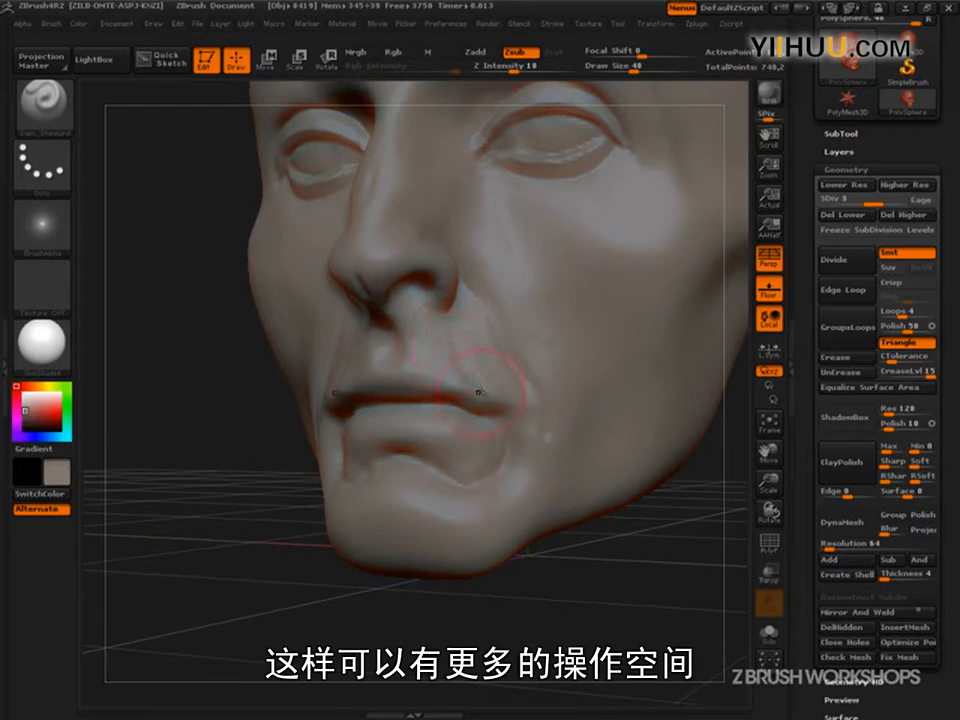
drag(219, 308, 226, 424)
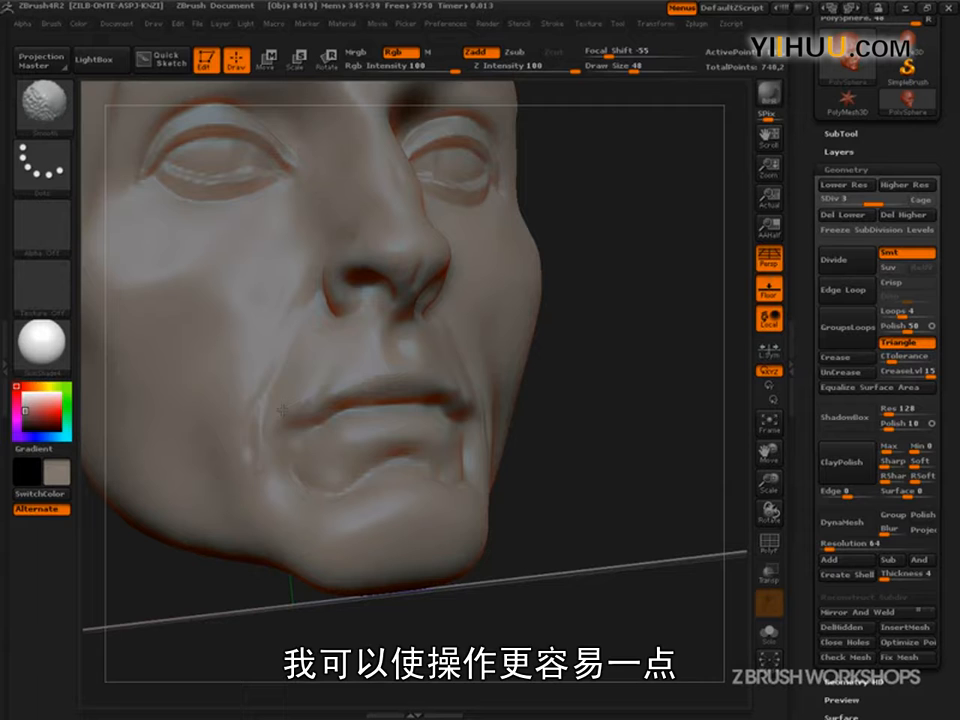
mouse_move(283, 410)
shift+mouse_down()
mouse_move(266, 448)
mouse_move(300, 474)
mouse_move(385, 462)
mouse_move(317, 452)
mouse_move(300, 424)
shift+mouse_up()
drag(590, 470, 440, 479)
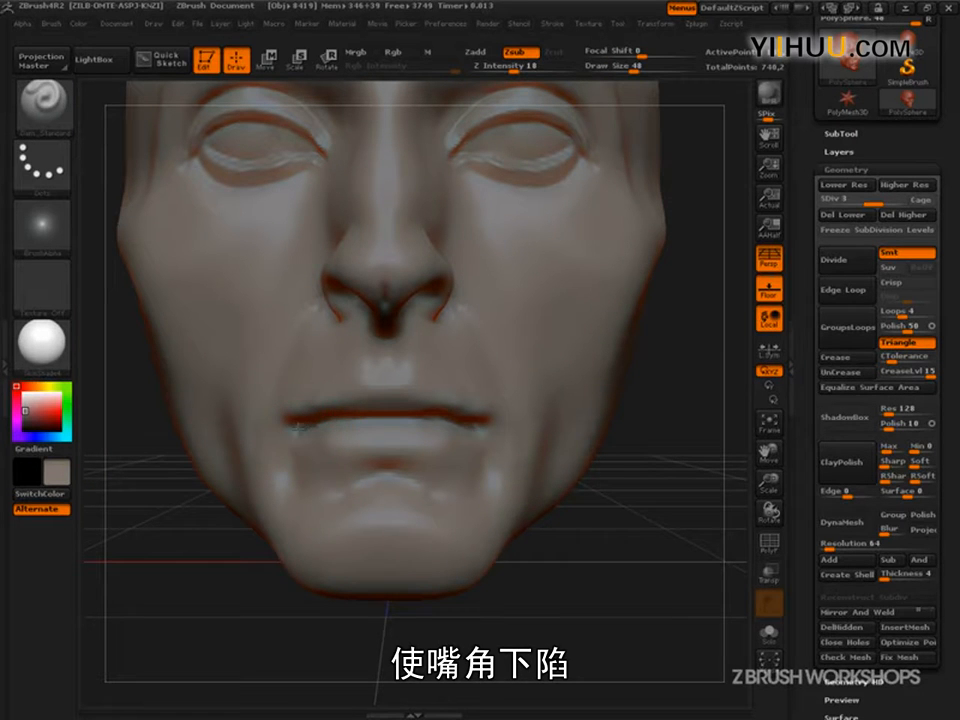
mouse_move(297, 416)
shift+mouse_down()
mouse_move(333, 406)
mouse_move(297, 412)
shift+mouse_up()
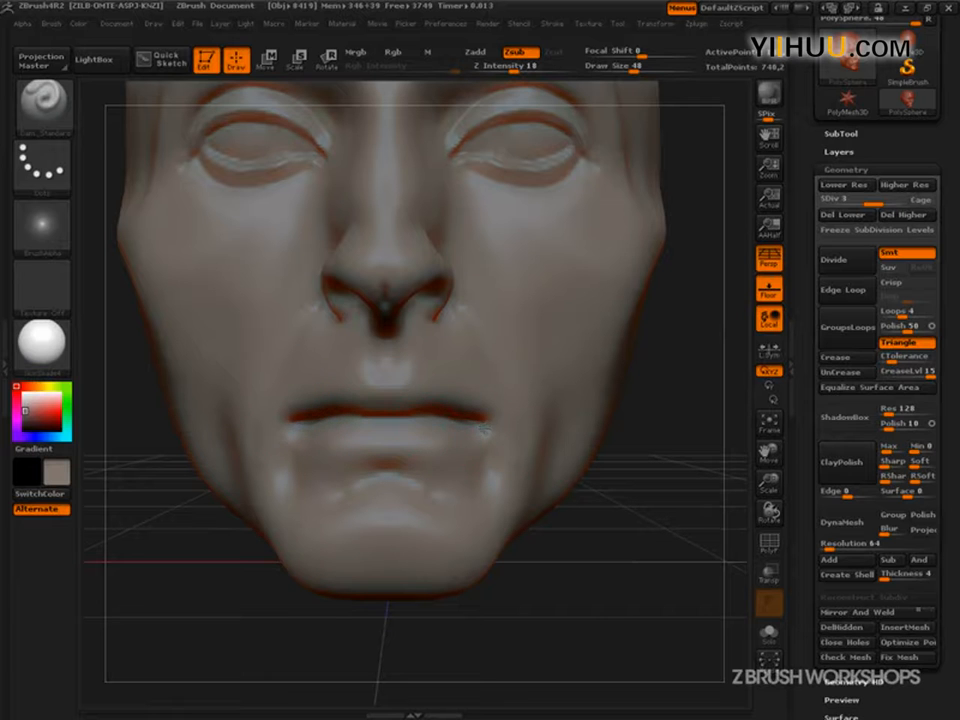
Shape the upper lip's border and deepen the mouth line in Zsub mode from a three-quarter view.
alt+drag(649, 536, 523, 405)
drag(530, 520, 525, 484)
drag(465, 528, 649, 609)
alt+drag(553, 555, 648, 603)
mouse_move(632, 559)
mouse_down()
mouse_move(643, 512)
mouse_move(691, 561)
mouse_move(697, 590)
mouse_up()
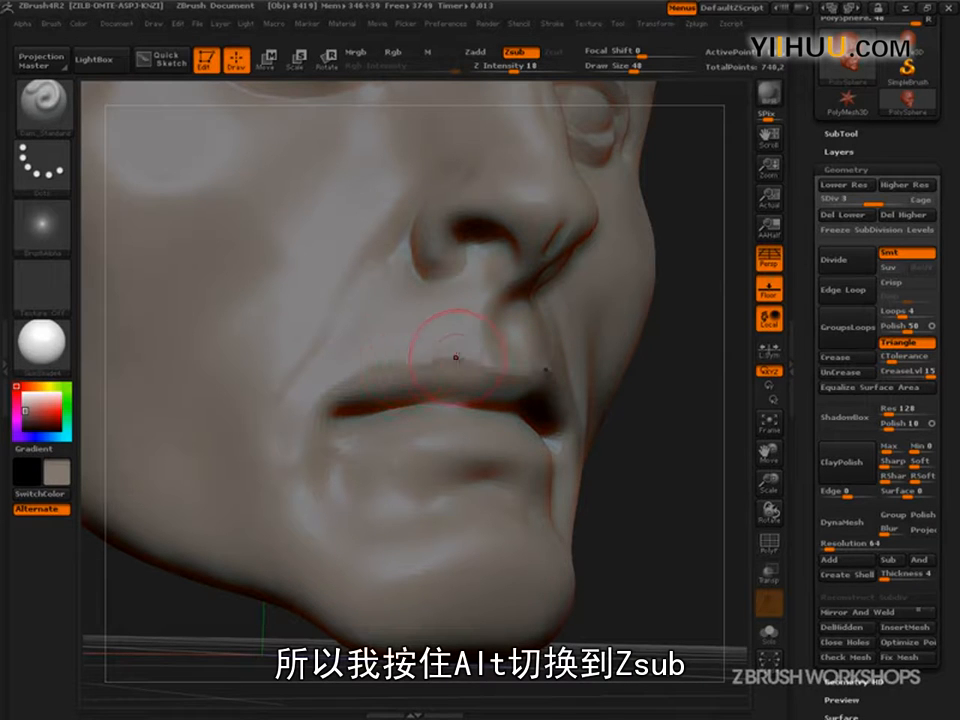
Carve the lower lip's outline and refine the crease at the mouth corner.
mouse_move(605, 447)
mouse_down()
mouse_move(662, 497)
mouse_move(700, 505)
mouse_up()
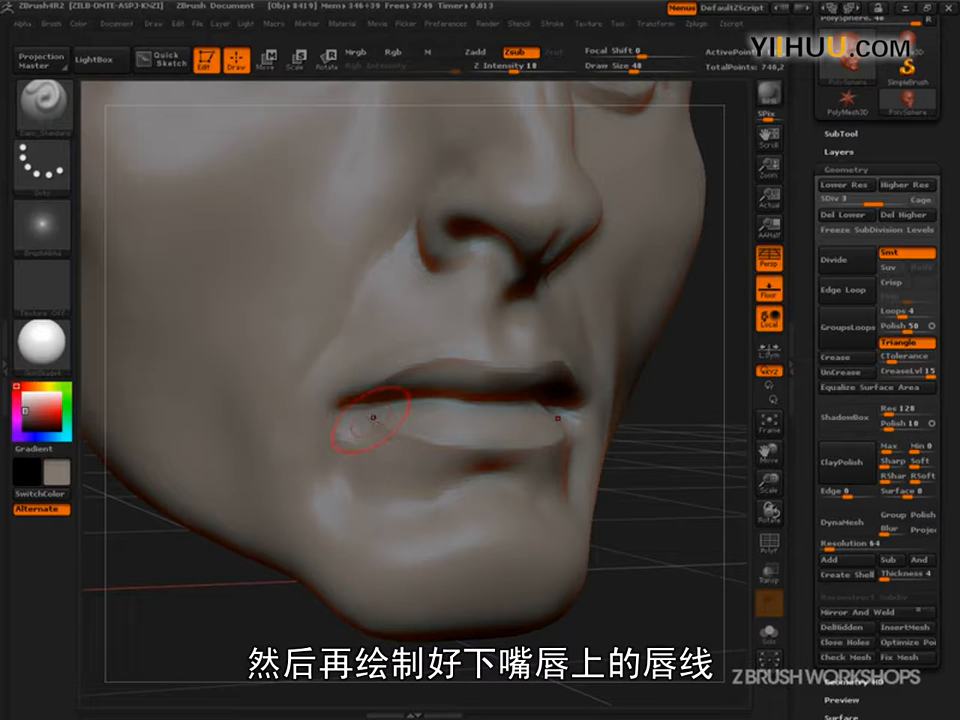
mouse_move(652, 463)
mouse_down()
mouse_move(722, 470)
mouse_move(722, 510)
mouse_up()
drag(466, 461, 568, 484)
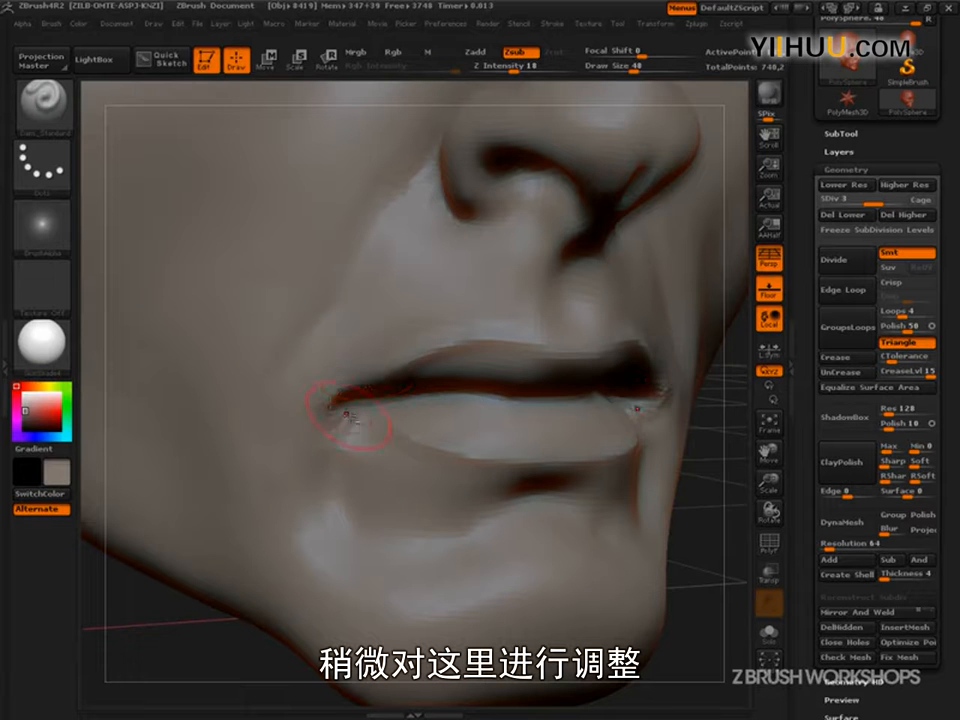
drag(707, 523, 622, 460)
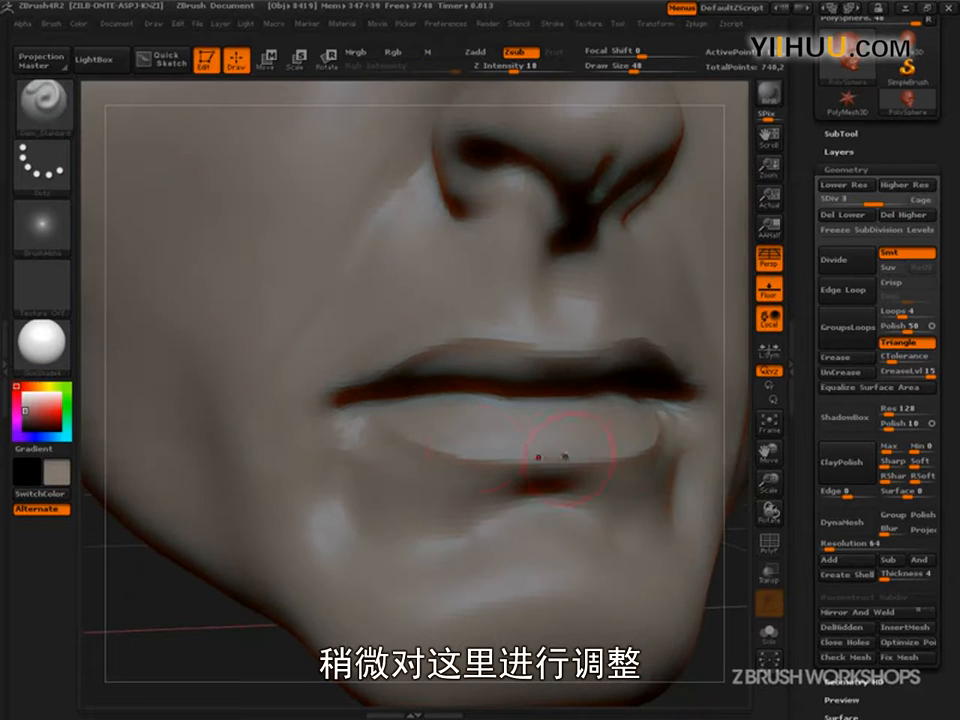
Smooth the upper lip near the mouth corner and carve the corner crease again.
shift+drag(354, 388, 391, 352)
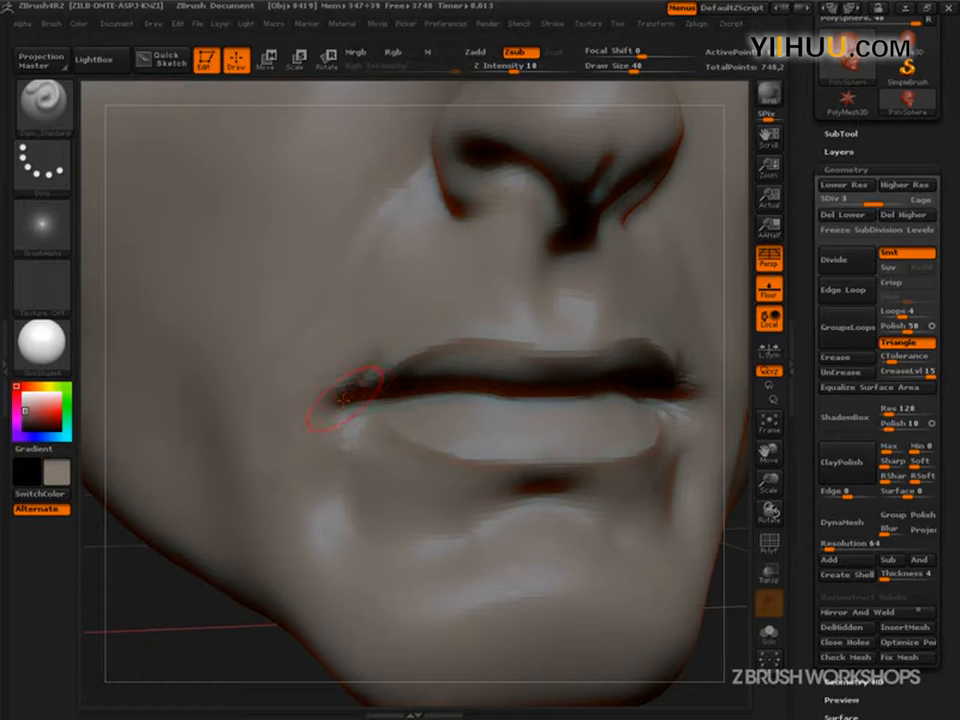
drag(188, 655, 205, 612)
shift+drag(377, 343, 422, 376)
mouse_move(712, 532)
mouse_down()
mouse_move(687, 559)
mouse_move(620, 556)
mouse_up()
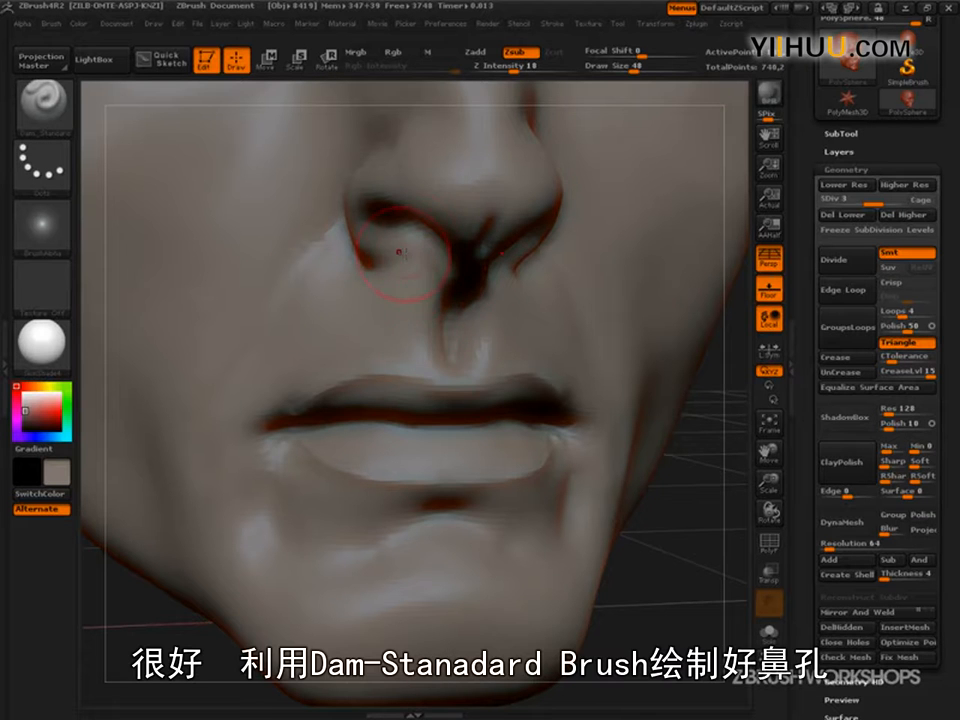
Carve the lower edge of the nostril wing with the Dam_Standard brush and smooth the nostril's interior.
drag(685, 517, 662, 456)
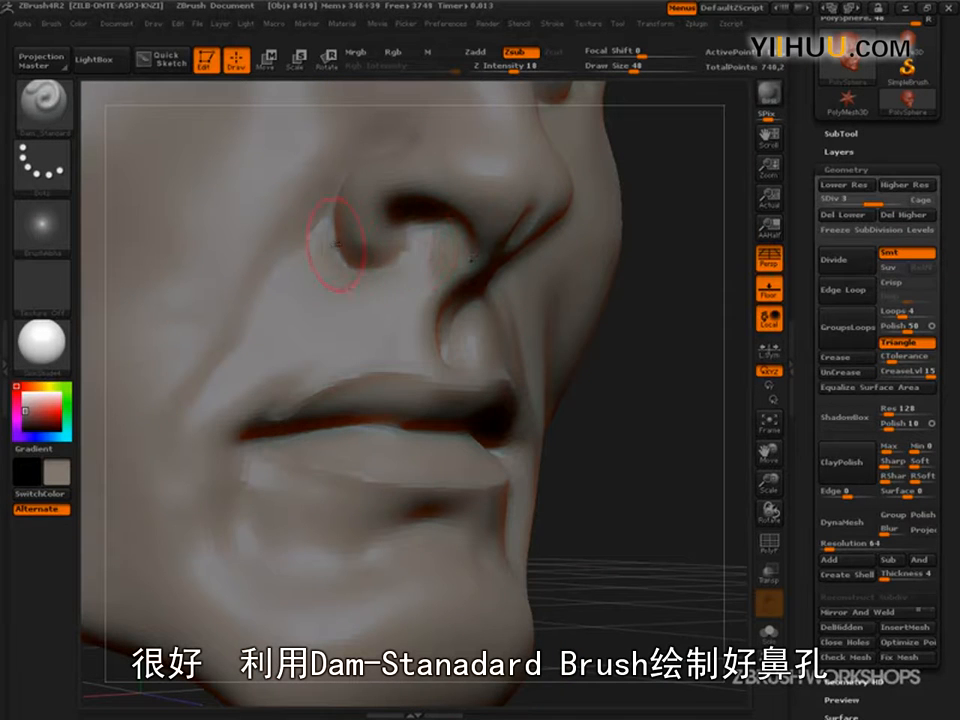
drag(350, 262, 421, 240)
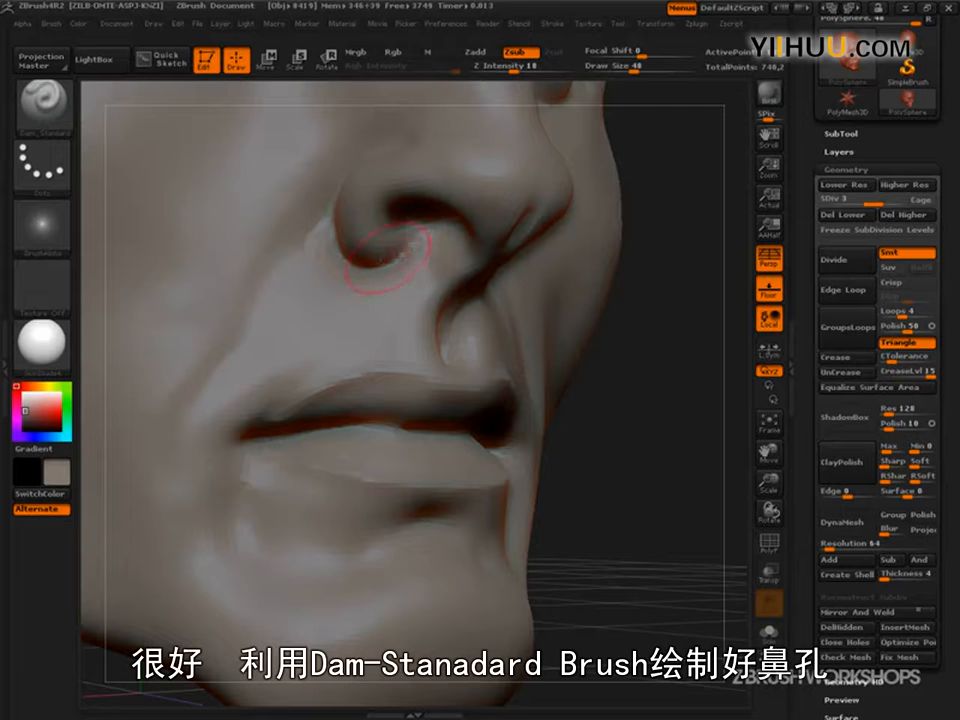
mouse_move(681, 491)
mouse_down()
mouse_move(692, 480)
mouse_move(681, 456)
mouse_up()
mouse_move(386, 203)
shift+mouse_down()
mouse_move(388, 236)
mouse_move(411, 222)
mouse_move(397, 196)
mouse_move(380, 216)
mouse_move(409, 234)
shift+mouse_up()
drag(651, 352, 645, 270)
mouse_move(660, 390)
mouse_down()
mouse_move(630, 485)
mouse_move(662, 490)
mouse_move(582, 505)
mouse_move(604, 491)
mouse_move(641, 544)
mouse_move(610, 522)
mouse_up()
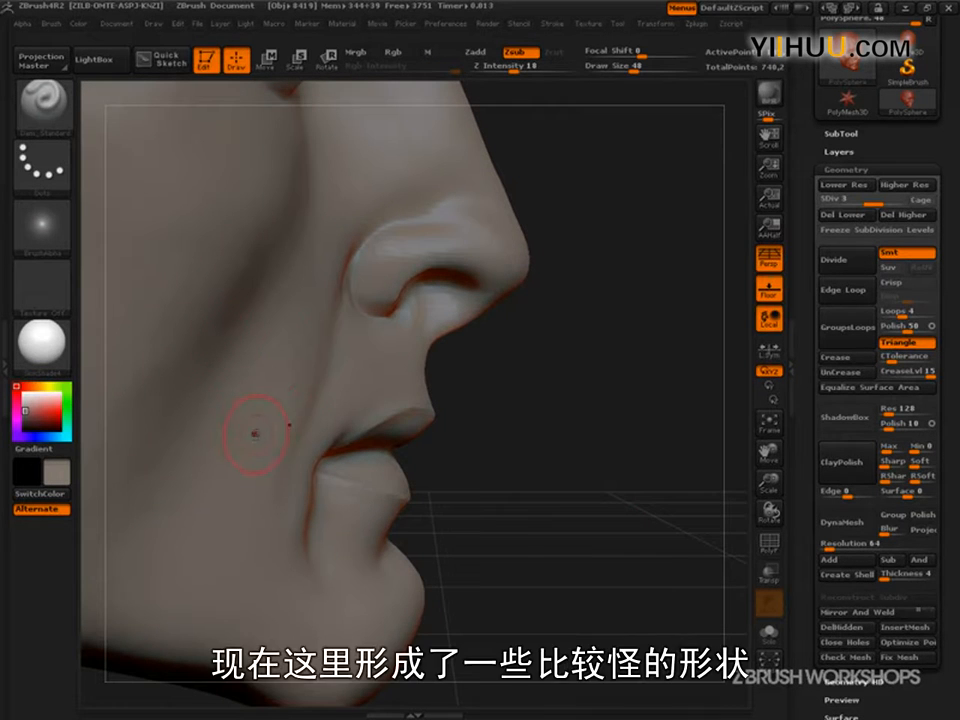
key(ctrl+shift)
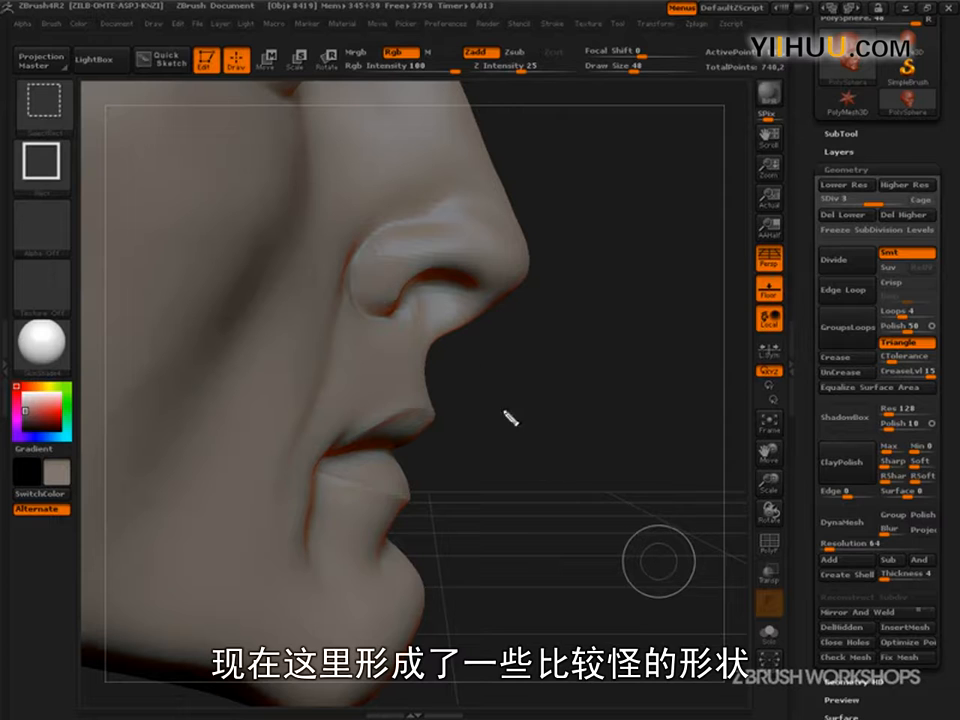
mouse_move(528, 280)
ctrl+shift+mouse_down()
mouse_move(464, 332)
mouse_move(529, 361)
ctrl+shift+mouse_up()
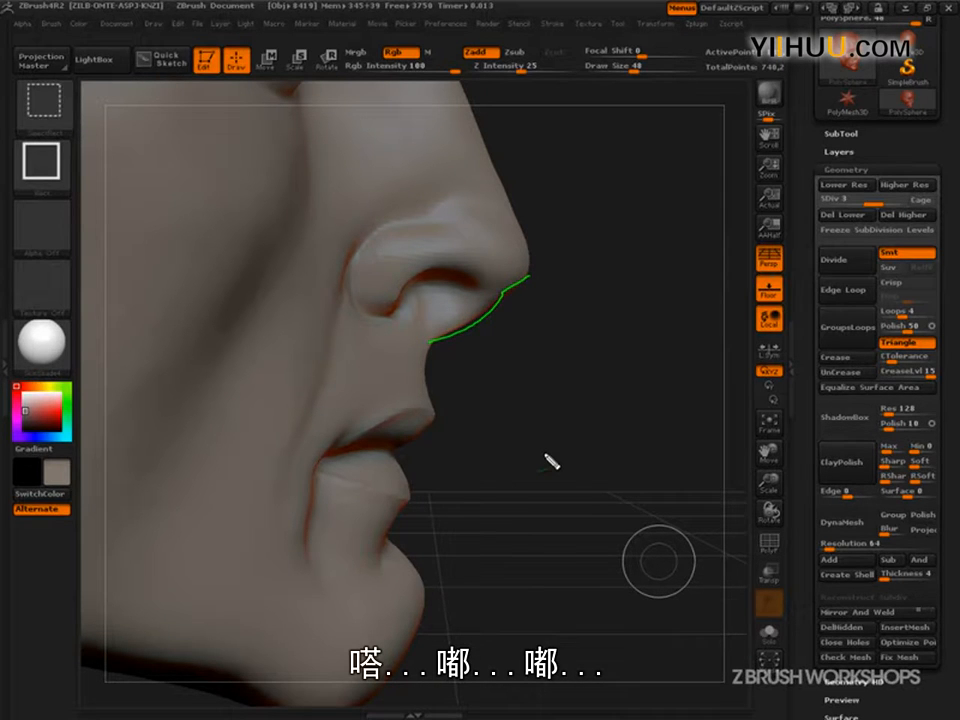
ctrl+shift+drag(357, 421, 288, 577)
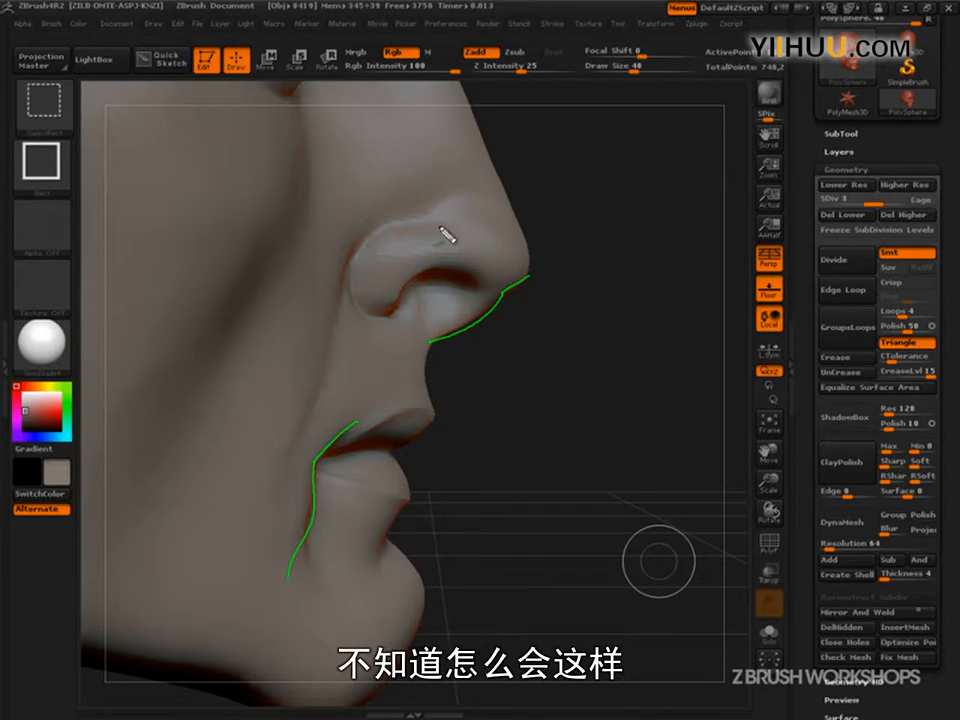
mouse_move(413, 215)
mouse_down()
mouse_move(377, 223)
mouse_move(386, 228)
mouse_up()
drag(348, 283, 368, 309)
mouse_move(297, 126)
mouse_down()
mouse_move(273, 267)
mouse_move(177, 396)
mouse_up()
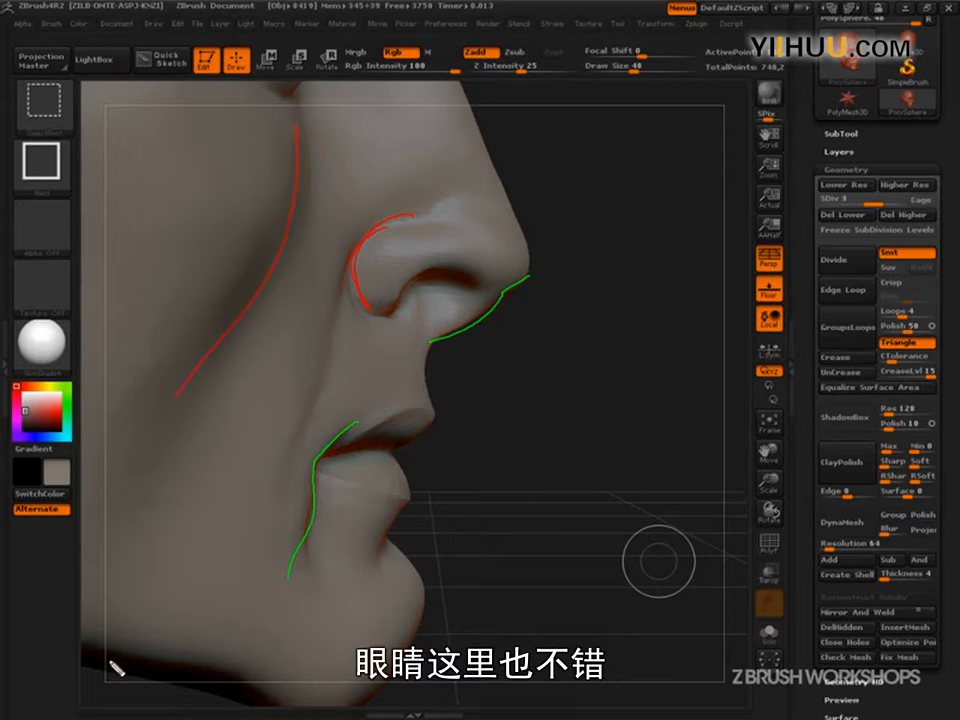
mouse_move(328, 467)
mouse_down()
mouse_move(429, 495)
mouse_move(436, 415)
mouse_up()
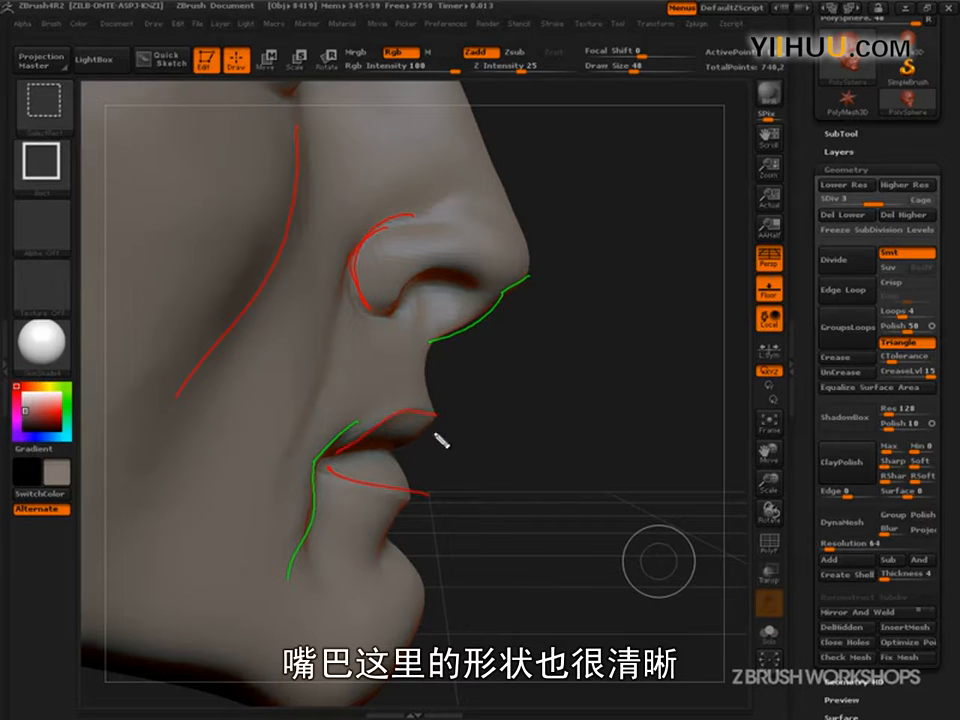
mouse_move(403, 487)
mouse_down()
mouse_move(375, 564)
mouse_move(432, 582)
mouse_move(372, 709)
mouse_up()
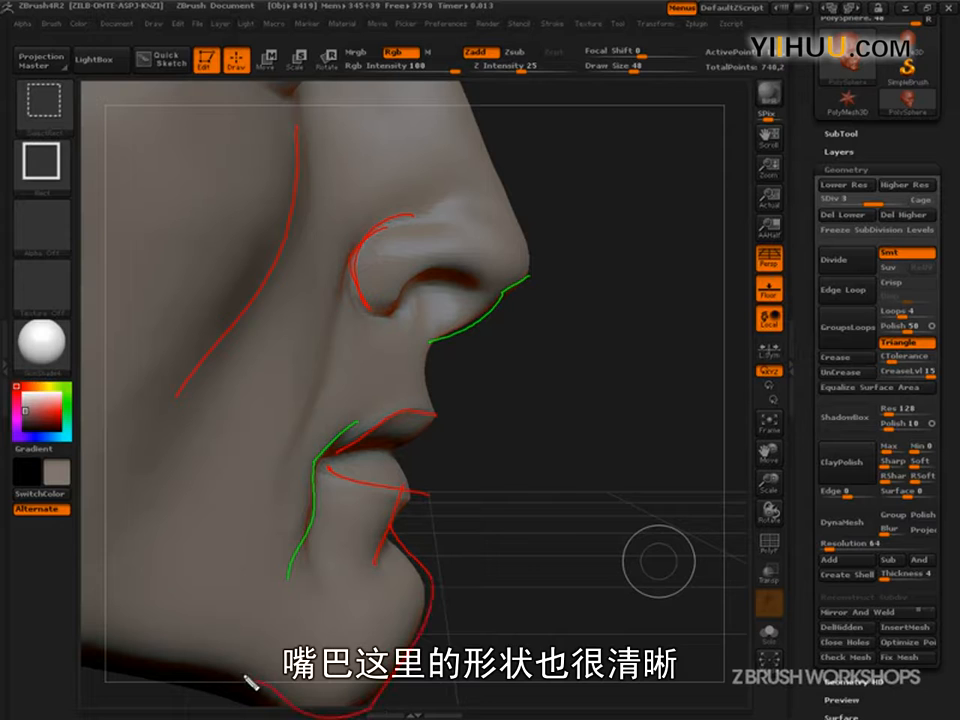
drag(236, 672, 371, 710)
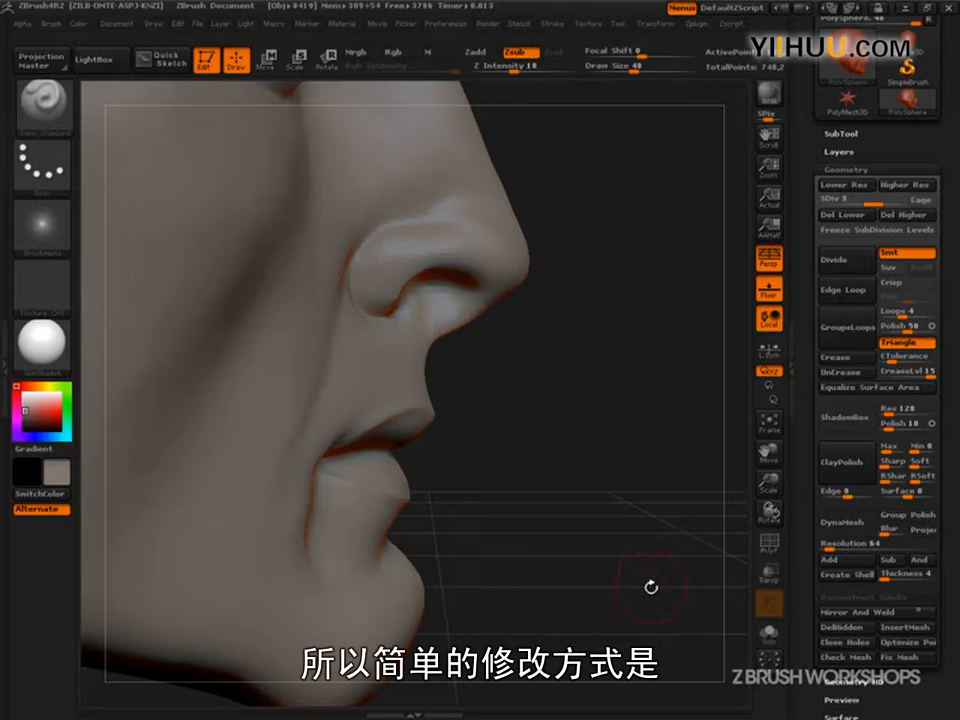
shift+drag(640, 595, 635, 600)
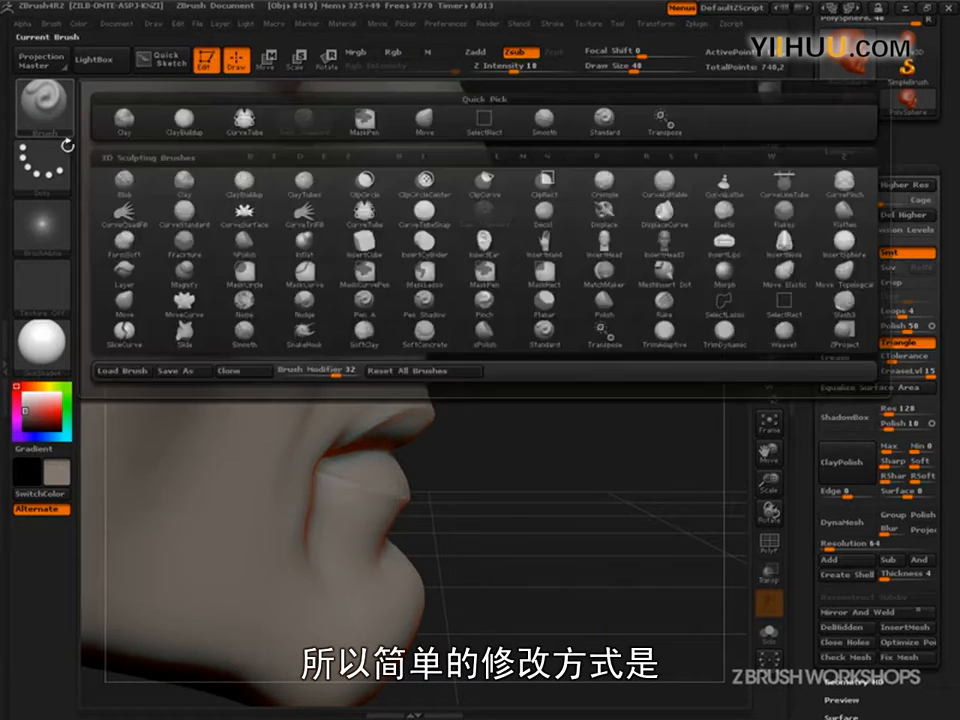
Switch to the Move brush and reshape the underside of the nose in side view, using draw sizes 67 and 110.
key(b)
key(m)
key(v)
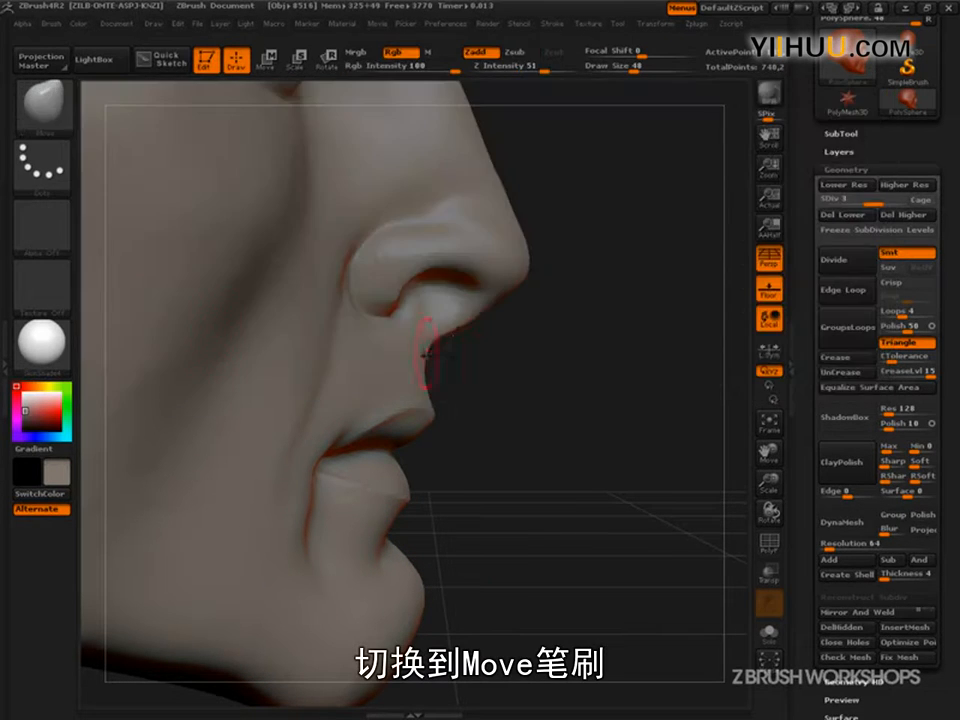
key(s)
drag(458, 327, 466, 328)
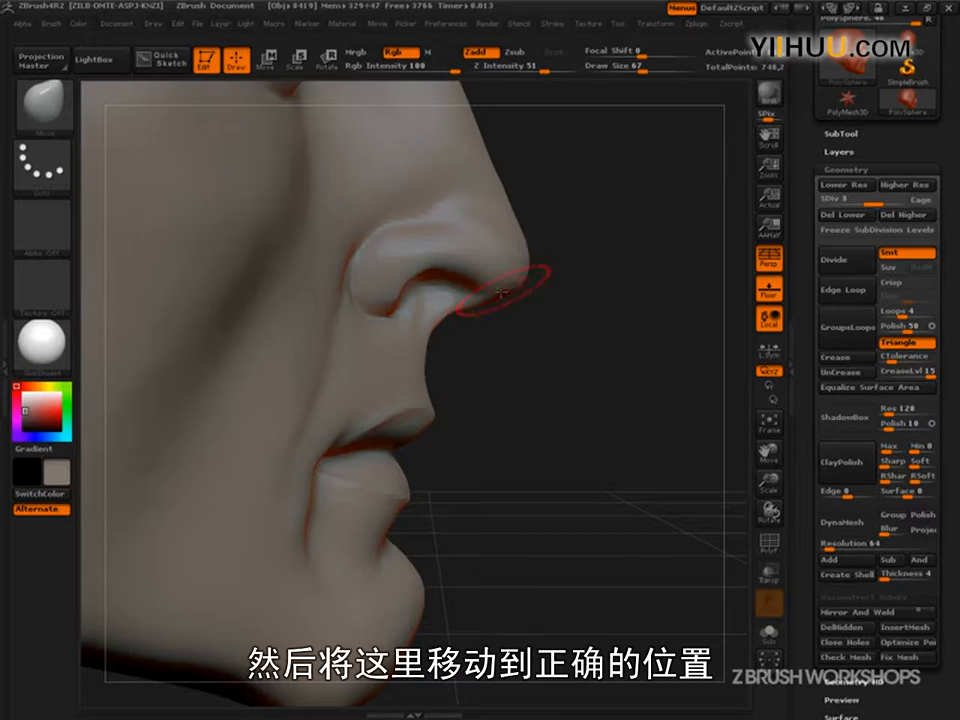
key(s)
drag(497, 296, 513, 292)
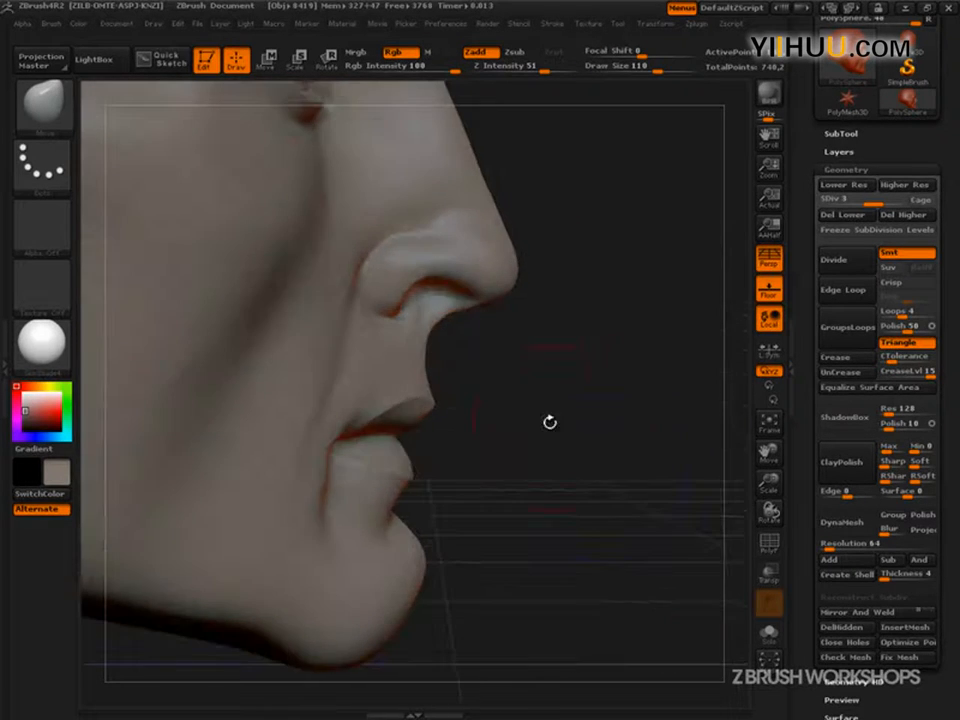
Move the nostril rim into shape at draw size 59, and adjust the upper lip area's profile at draw size 120.
key(s)
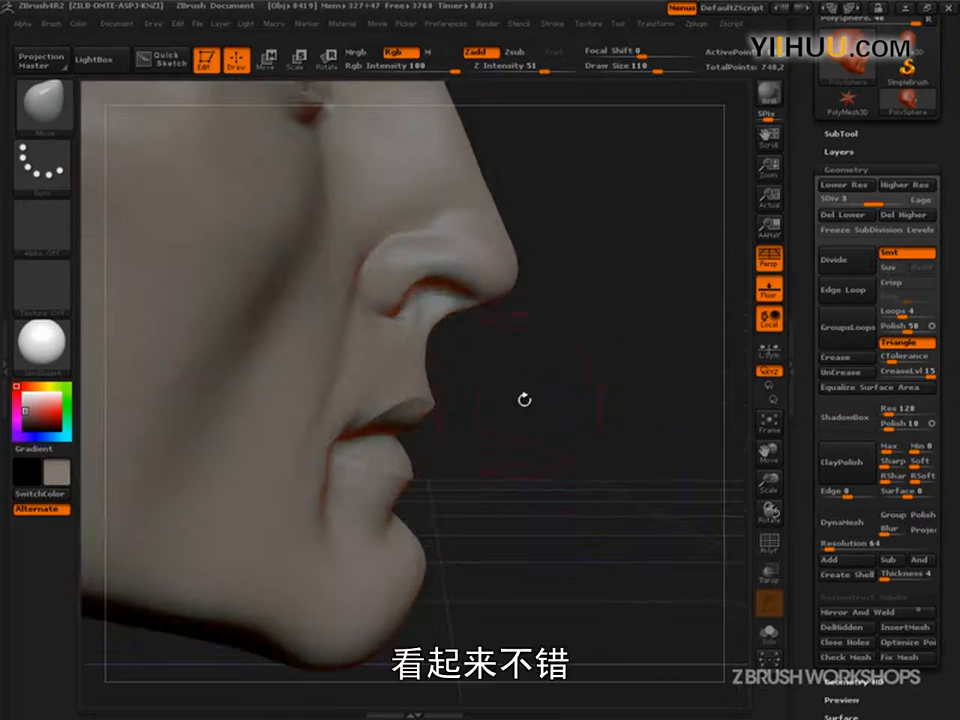
drag(484, 369, 460, 369)
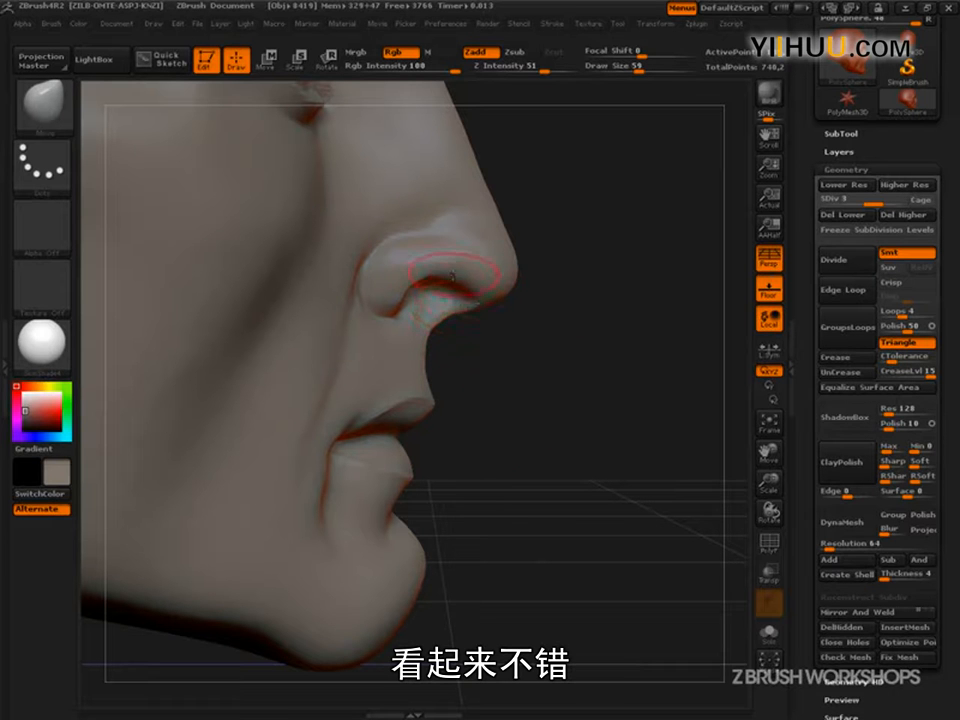
drag(452, 281, 460, 288)
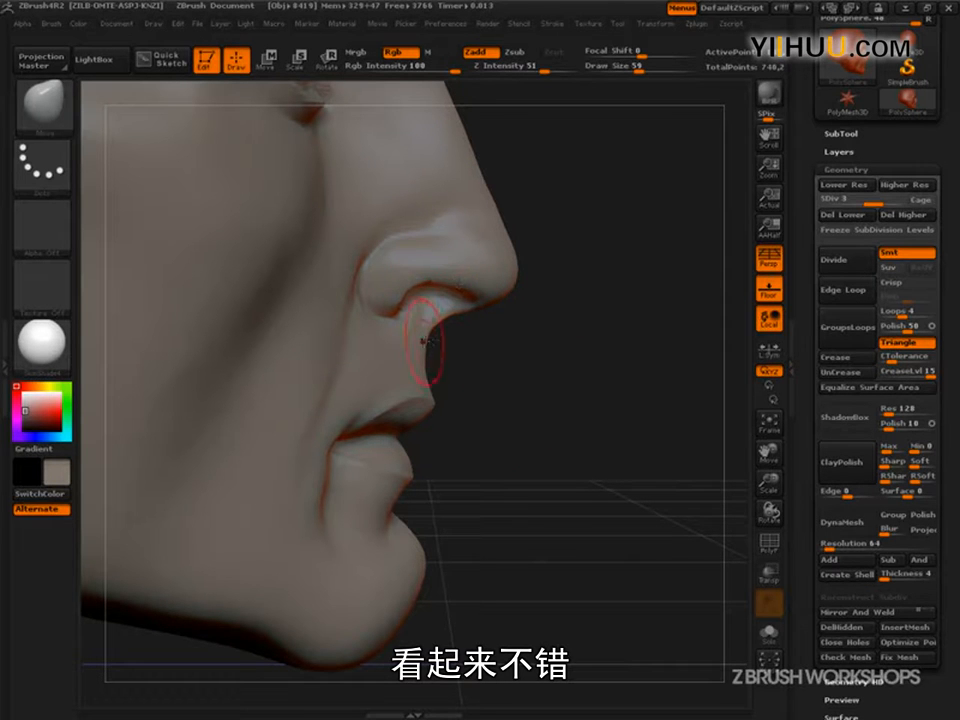
key(s)
drag(442, 358, 465, 358)
mouse_move(436, 402)
mouse_down()
mouse_move(440, 410)
mouse_move(483, 405)
mouse_up()
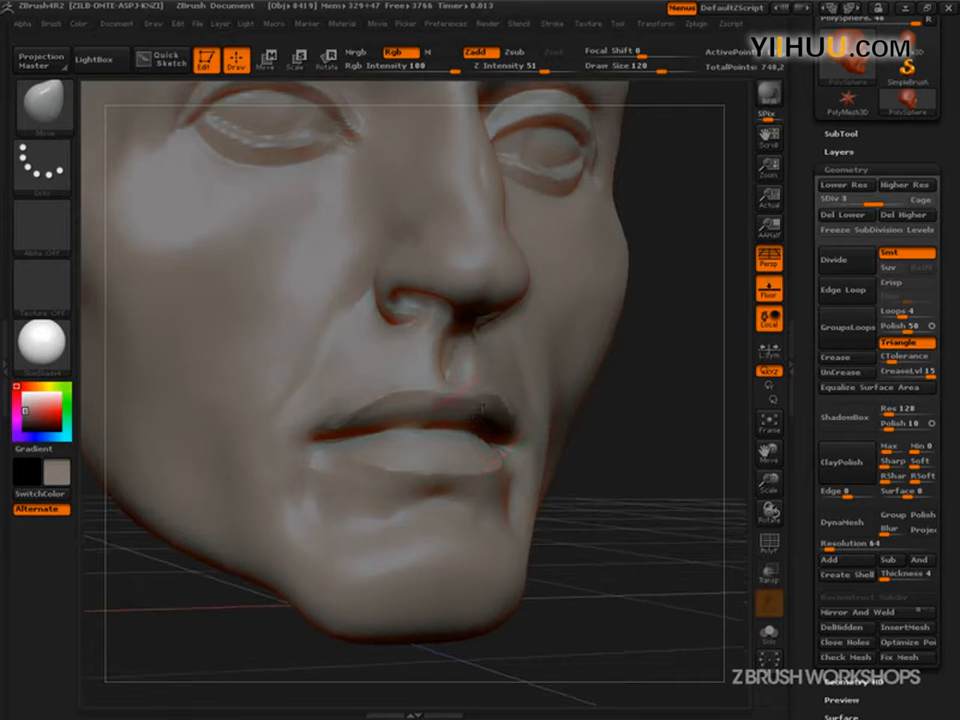
Adjust the forms around the mouth and chin with the Move brush, set the draw size to 45, and smooth beside the mouth corner.
drag(620, 480, 640, 545)
key(s)
mouse_move(508, 561)
mouse_down()
mouse_move(399, 479)
mouse_move(379, 508)
mouse_move(337, 523)
mouse_move(347, 520)
mouse_move(345, 550)
mouse_move(347, 537)
mouse_up()
key(s)
key(s)
mouse_move(636, 568)
alt+mouse_down()
mouse_move(574, 516)
mouse_move(532, 545)
alt+mouse_up()
mouse_move(317, 534)
shift+mouse_down()
mouse_move(347, 556)
mouse_move(326, 463)
shift+mouse_up()
Smooth the forehead with the Smooth brush from a three-quarter view.
alt+drag(622, 540, 580, 475)
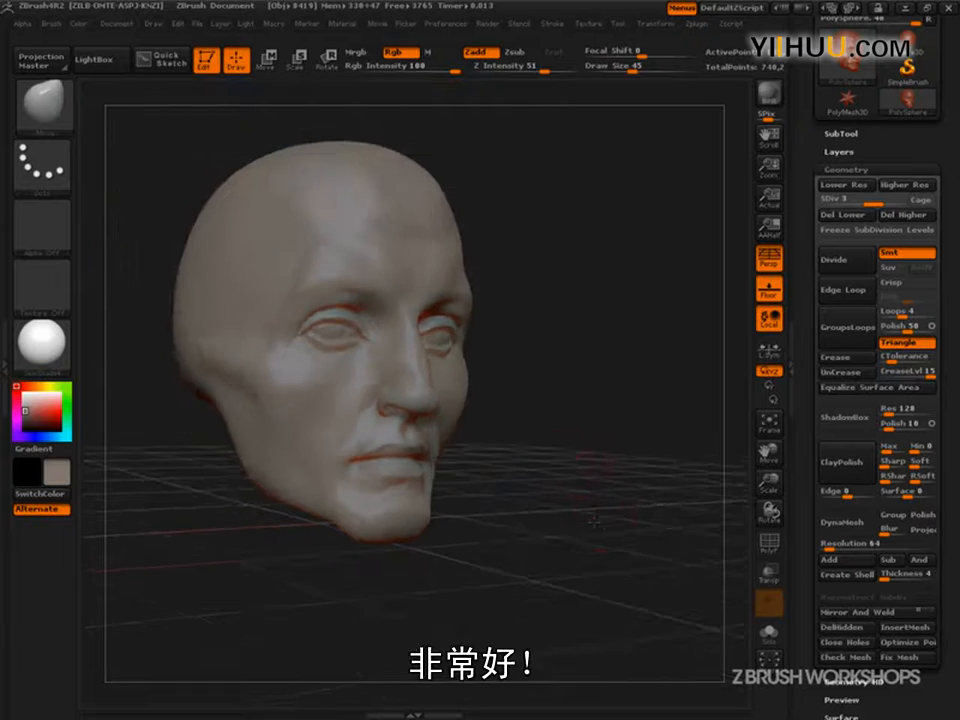
shift+drag(596, 521, 581, 517)
mouse_move(615, 566)
alt+mouse_down()
mouse_move(607, 572)
mouse_move(614, 587)
mouse_move(564, 386)
alt+mouse_up()
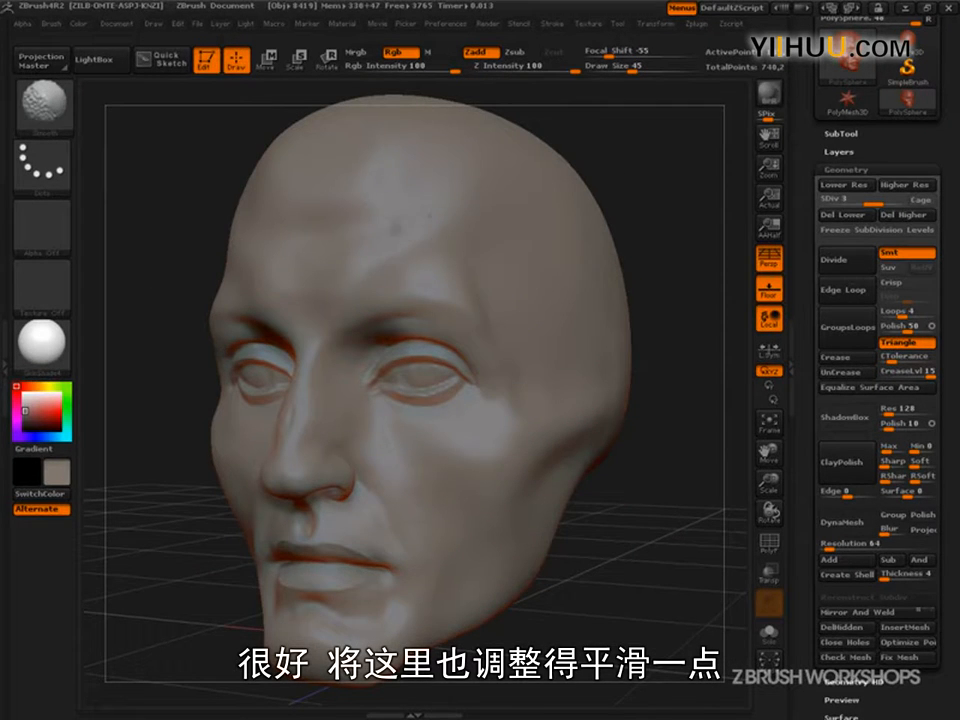
mouse_move(624, 499)
mouse_down()
mouse_move(647, 540)
mouse_move(609, 576)
mouse_move(616, 520)
mouse_move(671, 497)
mouse_move(667, 560)
mouse_move(685, 558)
mouse_up()
Adjust the nostril wings from the front with the Move brush at draw size 72.
key(s)
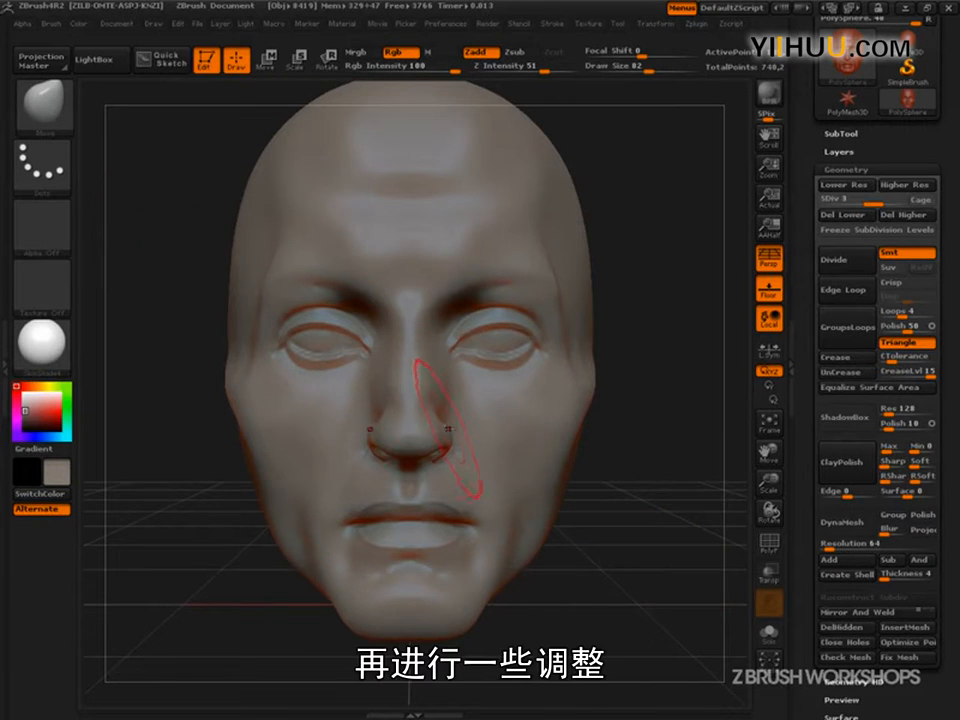
alt+drag(648, 526, 645, 568)
key(s)
drag(452, 428, 446, 427)
drag(652, 545, 640, 512)
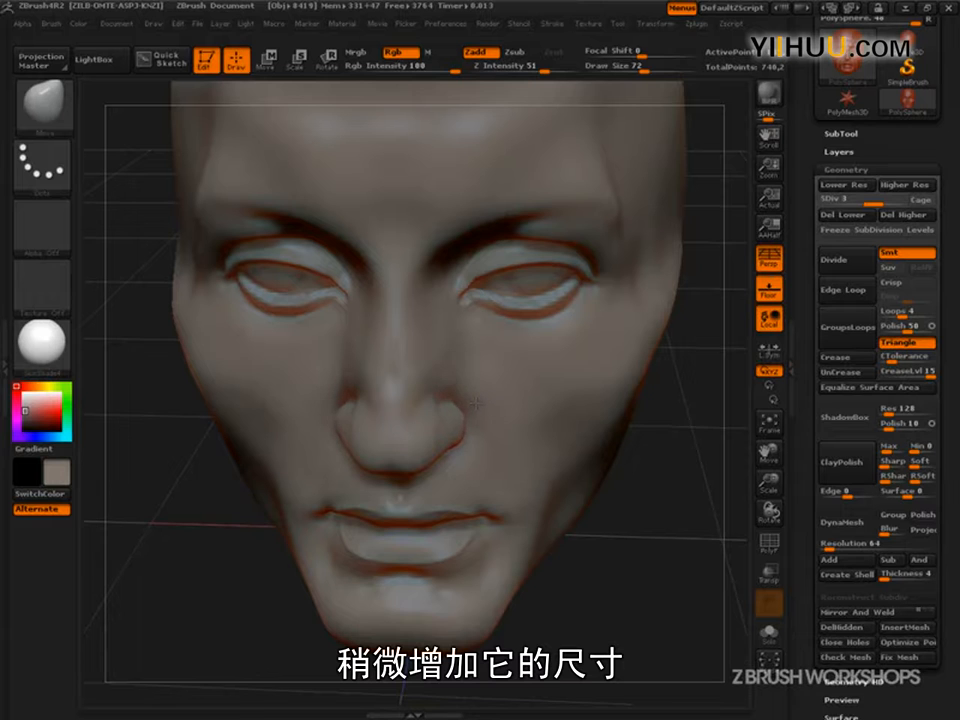
mouse_move(455, 398)
ctrl+shift+mouse_down()
mouse_move(468, 422)
mouse_move(463, 440)
ctrl+shift+mouse_up()
ctrl+shift+drag(352, 402, 364, 420)
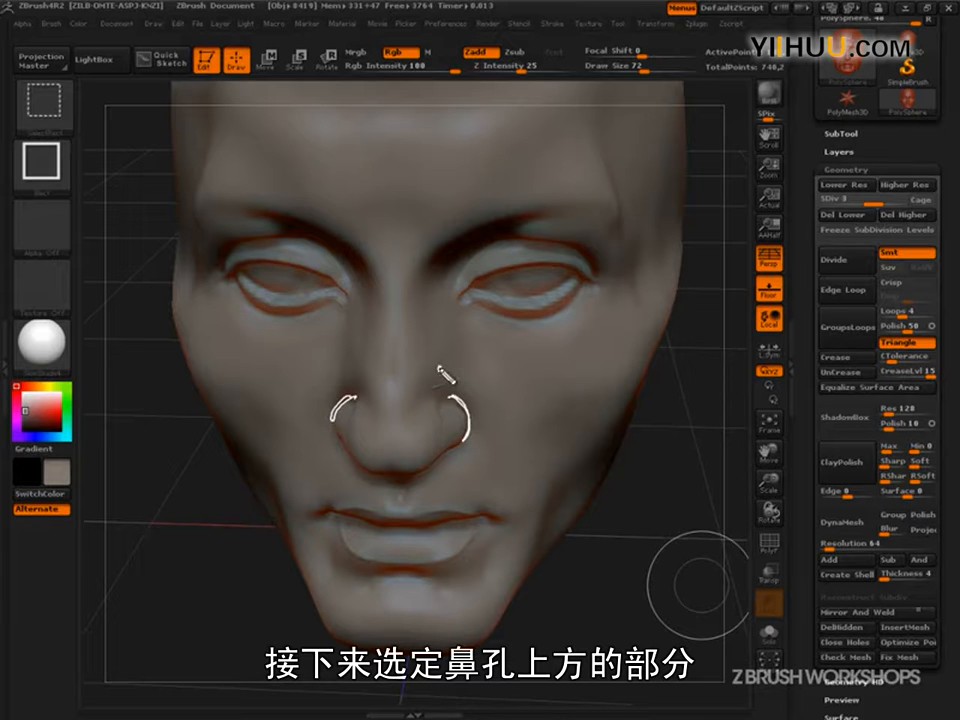
mouse_move(466, 420)
mouse_down()
mouse_move(525, 422)
mouse_move(520, 405)
mouse_move(557, 443)
mouse_up()
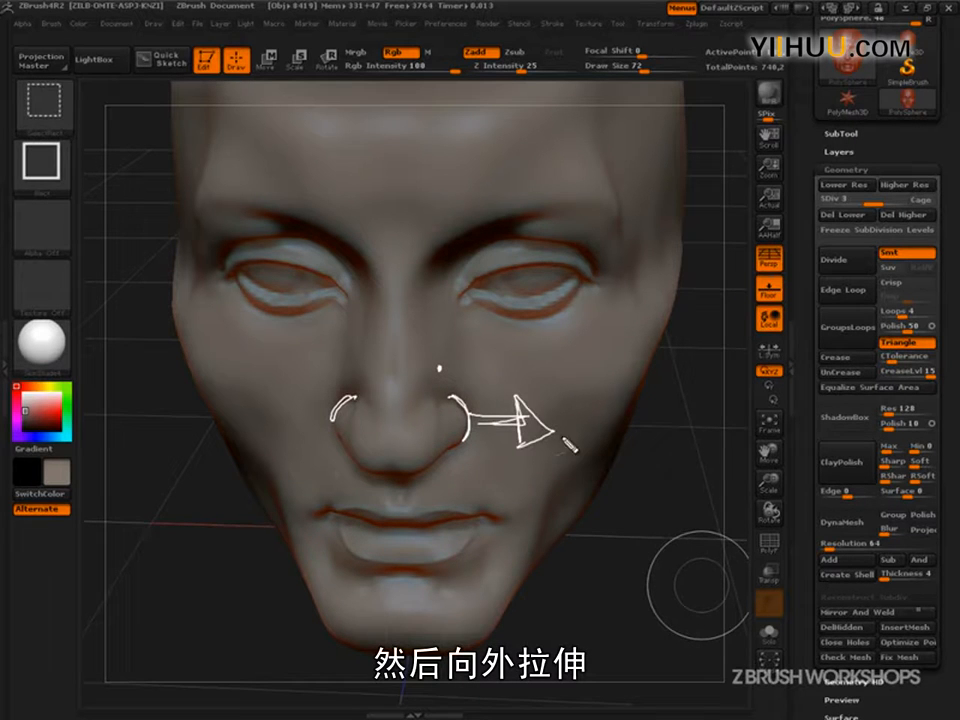
key(Escape)
Pull the upper parts of the nostril wings outward, checking the nose from the side and from below.
mouse_move(651, 514)
mouse_down()
mouse_move(570, 520)
mouse_move(590, 515)
mouse_up()
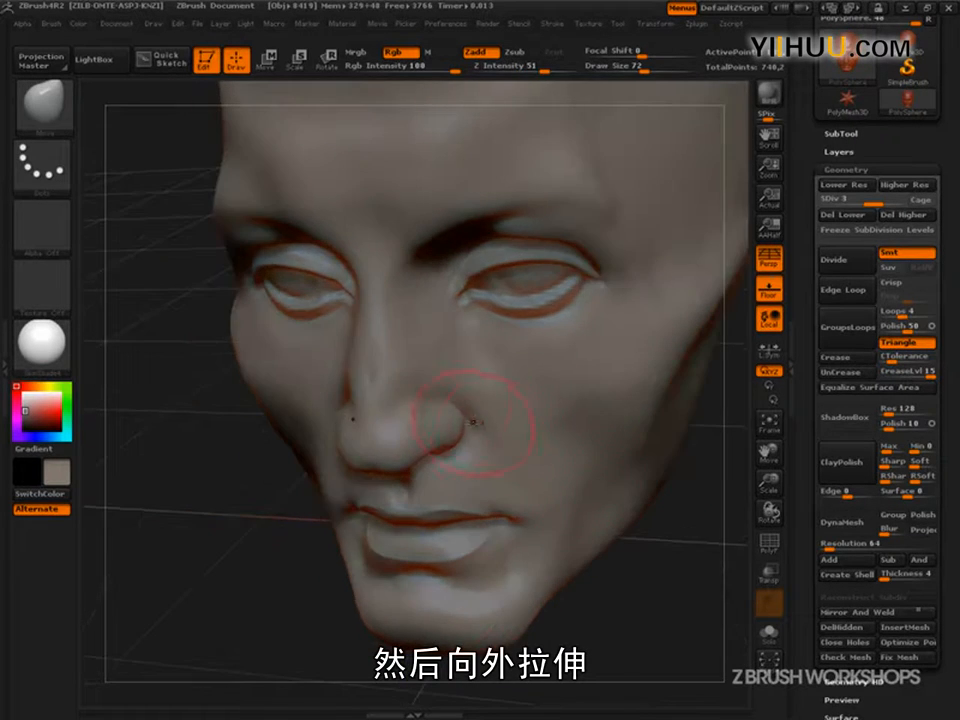
drag(560, 600, 574, 394)
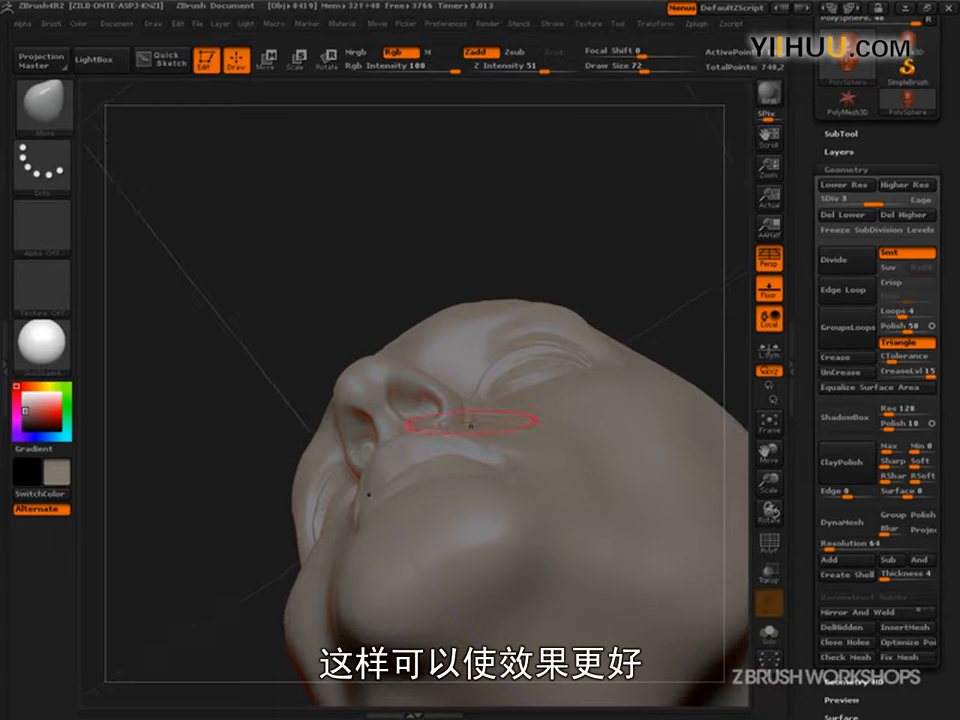
drag(621, 302, 649, 490)
Reshape the jawline and lower cheeks in front view with the Move brush at draw size 74.
key(b)
key(m)
key(v)
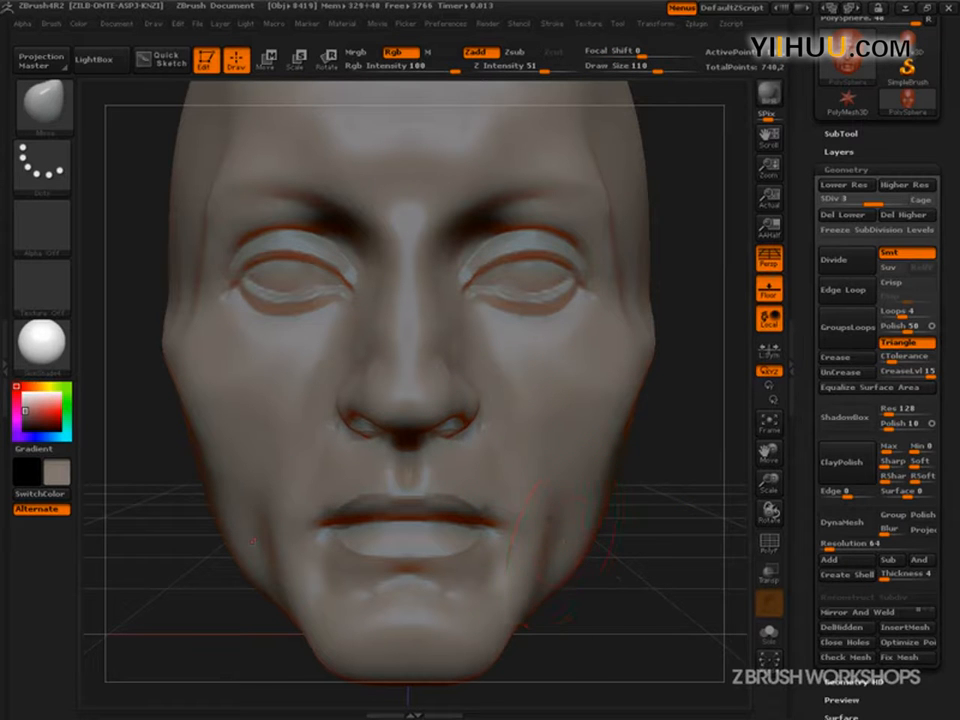
key(s)
drag(520, 604, 480, 604)
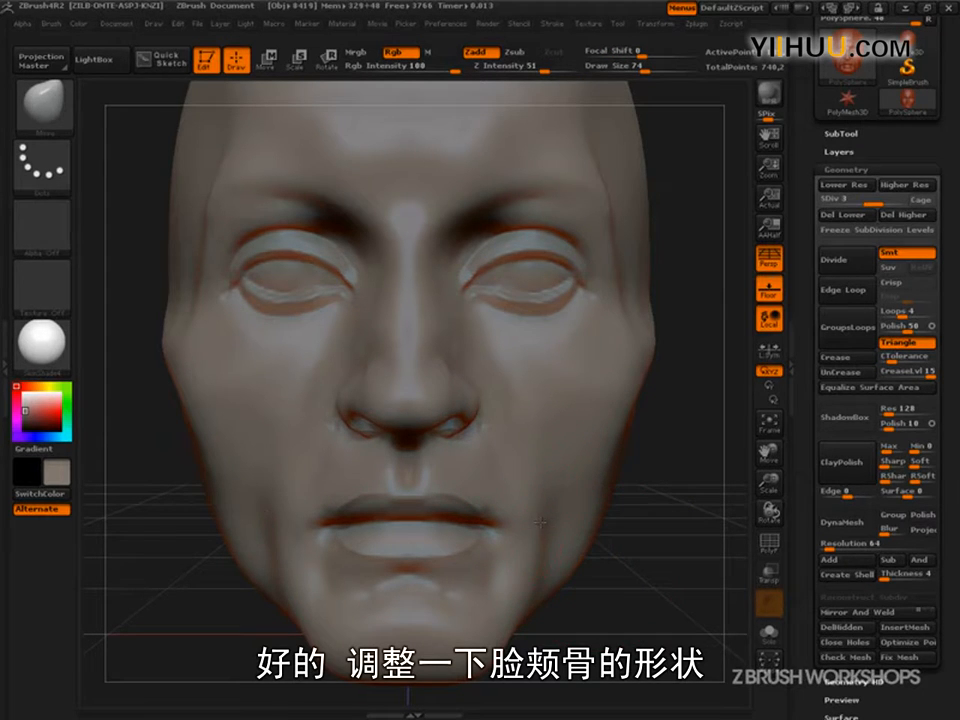
mouse_move(630, 430)
mouse_down()
mouse_move(621, 426)
mouse_move(637, 438)
mouse_up()
Pull the outer contour of the cheekbones into shape with the Move brush.
key(s)
alt+drag(676, 442, 650, 476)
key(s)
drag(641, 422, 654, 422)
mouse_move(622, 360)
mouse_down()
mouse_move(677, 391)
mouse_move(680, 432)
mouse_move(670, 415)
mouse_move(645, 506)
mouse_move(628, 508)
mouse_move(611, 450)
mouse_move(647, 511)
mouse_move(620, 494)
mouse_move(600, 500)
mouse_move(609, 529)
mouse_move(596, 522)
mouse_move(675, 597)
mouse_move(628, 574)
mouse_move(606, 576)
mouse_move(592, 628)
mouse_up()
Sink the eye corners inward with the Move brush at draw size 92 from the side and below.
key(s)
drag(225, 592, 270, 525)
mouse_move(150, 370)
mouse_down()
mouse_move(225, 392)
mouse_move(244, 375)
mouse_move(444, 333)
mouse_up()
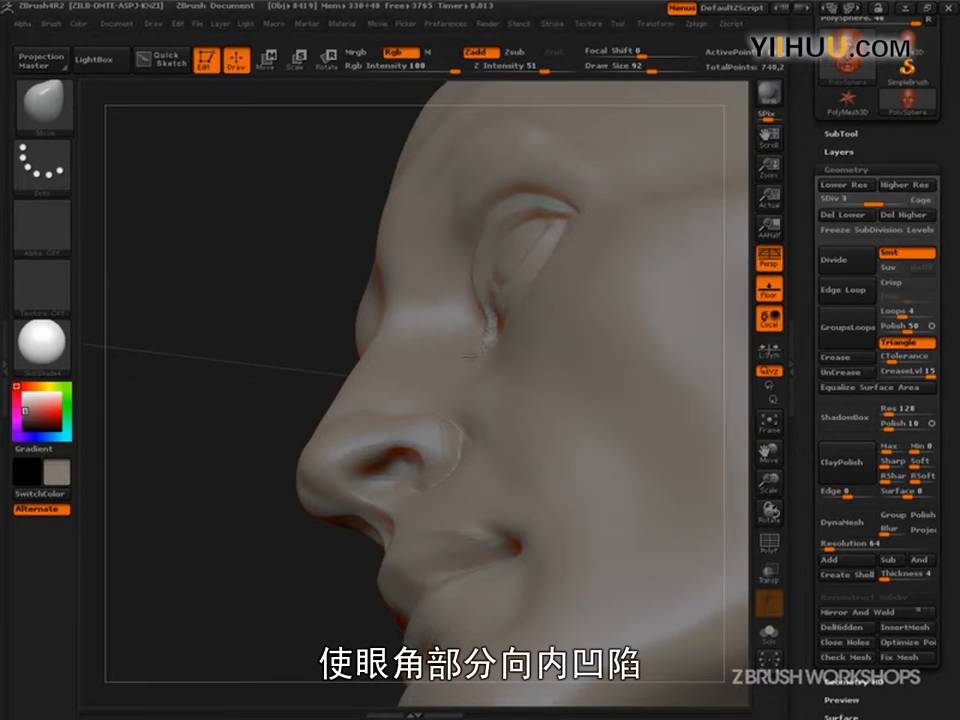
mouse_move(321, 396)
mouse_down()
mouse_move(281, 401)
mouse_move(340, 500)
mouse_move(350, 600)
mouse_move(560, 490)
mouse_move(684, 516)
mouse_move(660, 403)
mouse_move(671, 557)
mouse_move(700, 570)
mouse_move(703, 540)
mouse_move(712, 540)
mouse_up()
Raise the outer eye corners in front view with the Move brush at draw size 53.
key(s)
drag(474, 448, 456, 448)
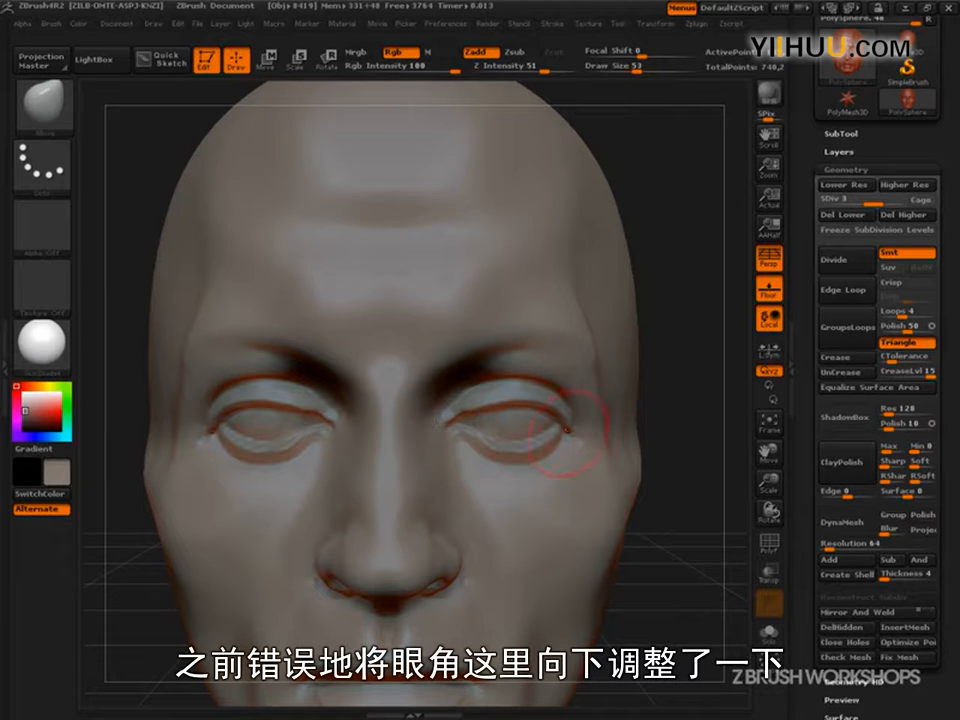
drag(572, 433, 592, 425)
Set the draw size to 72 and lift the eyes while adjusting the inner ends of the brows.
key(s)
drag(532, 441, 525, 437)
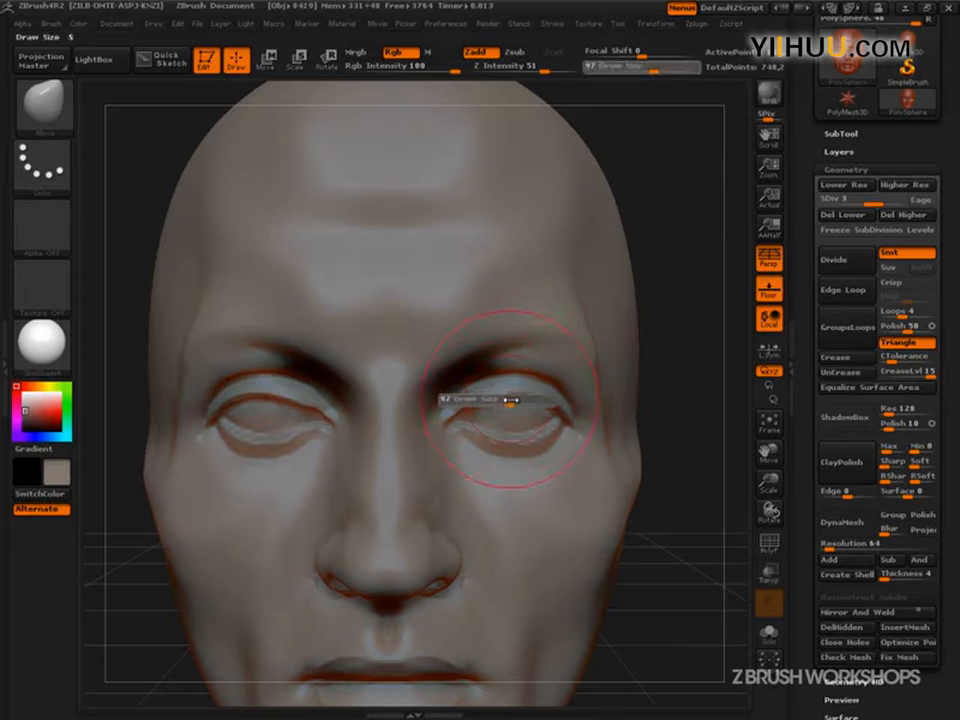
drag(512, 400, 490, 400)
mouse_move(461, 359)
mouse_down()
mouse_move(471, 360)
mouse_move(422, 377)
mouse_up()
drag(479, 347, 483, 347)
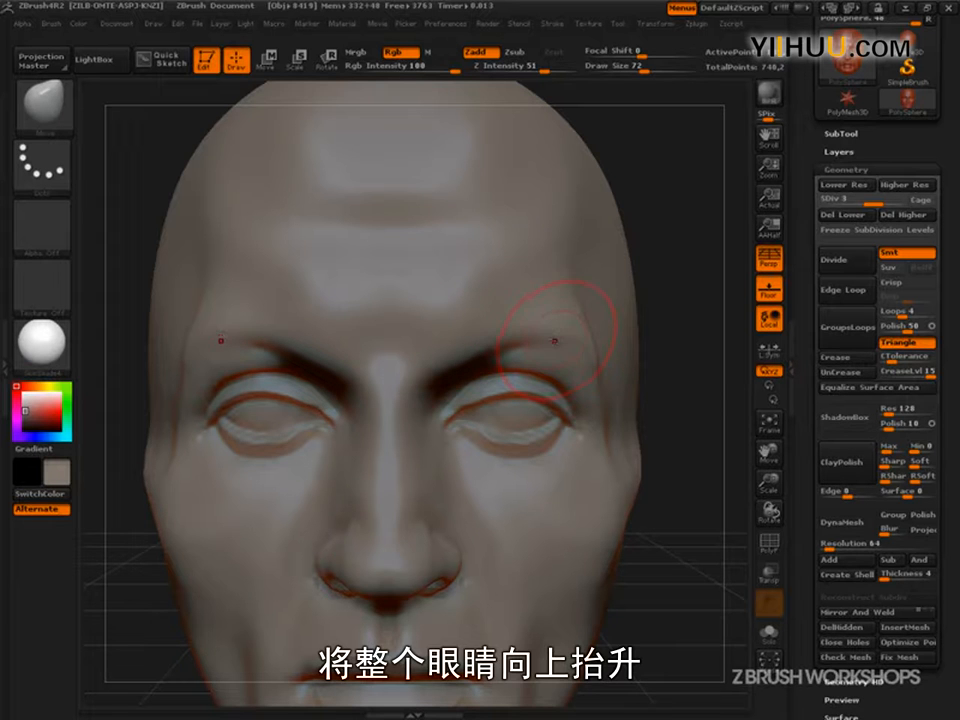
Set the Move brush's draw size to 92 and check the whole face from the front at different distances.
alt+drag(680, 460, 600, 464)
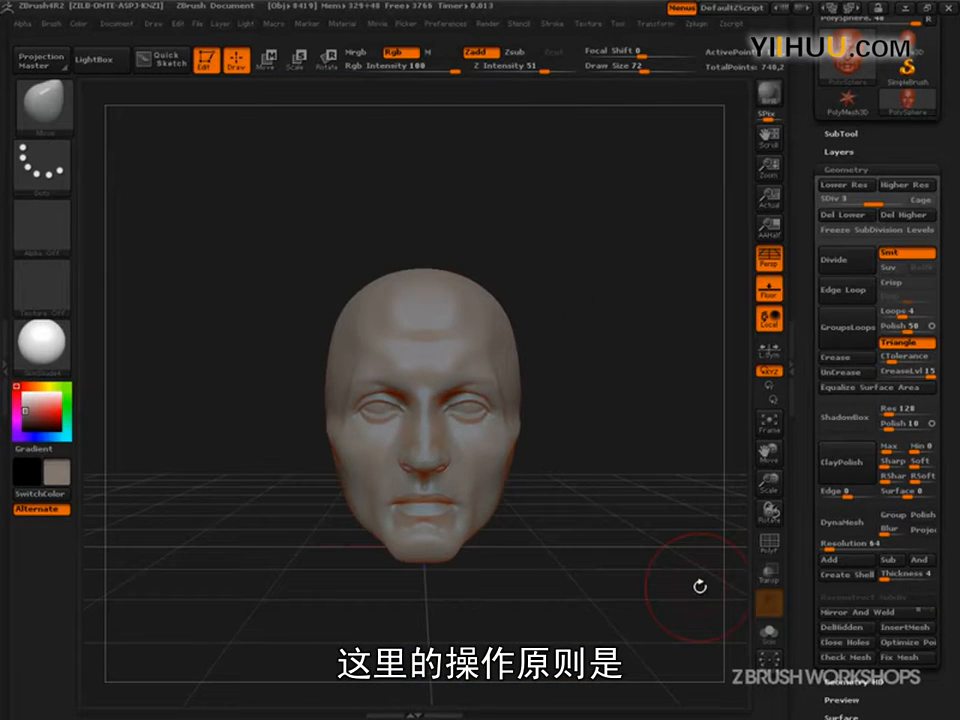
mouse_move(690, 586)
mouse_down()
mouse_move(632, 600)
mouse_move(643, 575)
mouse_move(692, 640)
mouse_move(705, 572)
mouse_move(701, 589)
mouse_up()
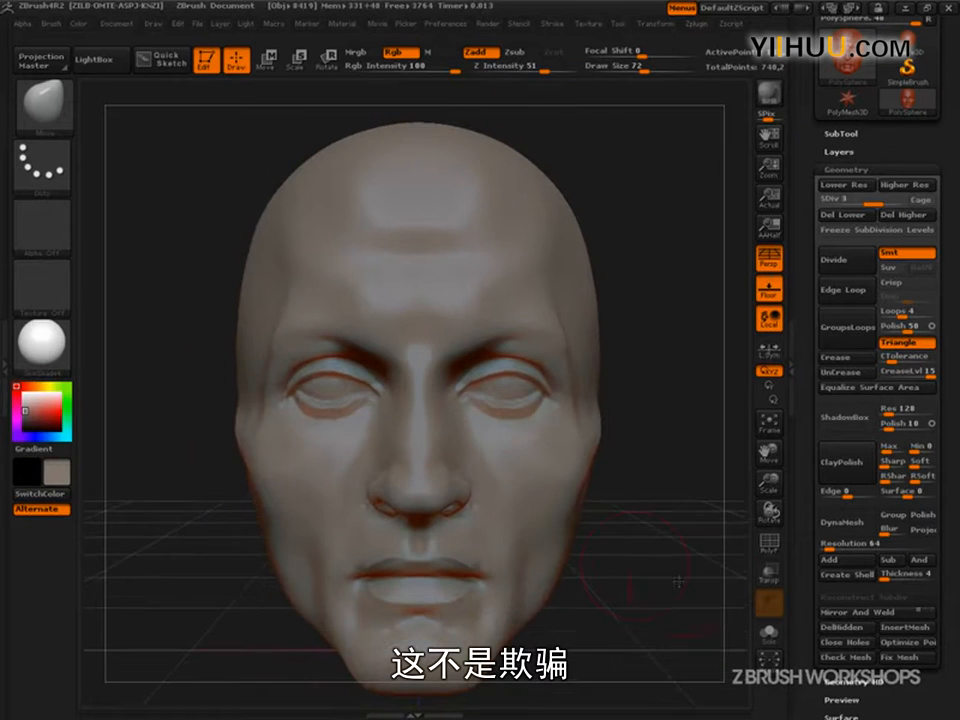
key(bracketright)
key(bracketright)
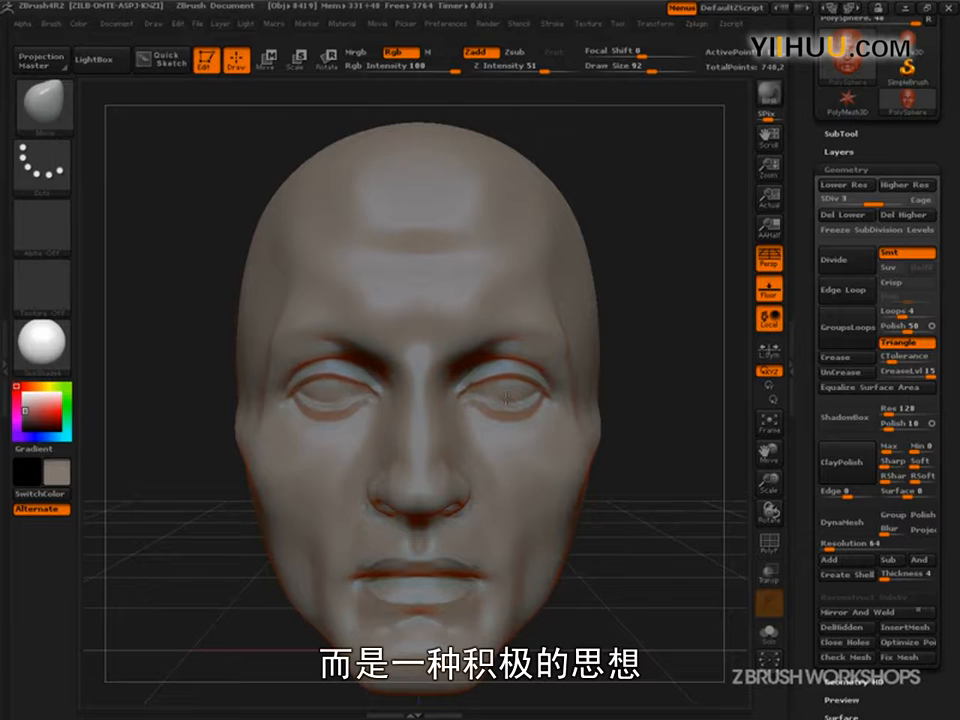
alt+drag(678, 540, 640, 582)
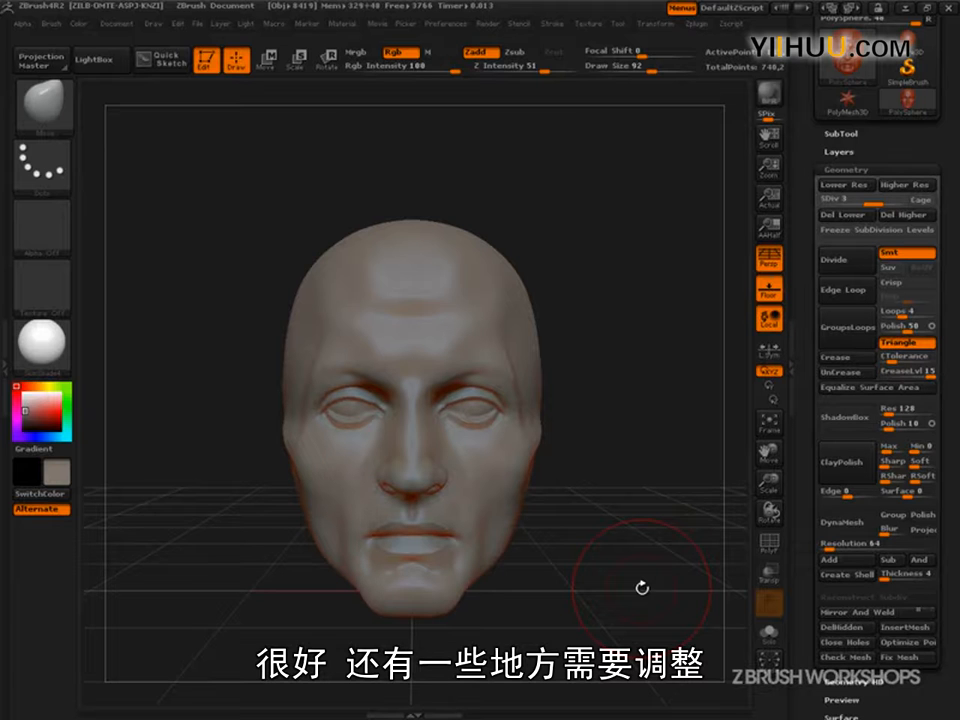
Handwrite the workflow notes MOVE and STANDARD with the sub-item INTERNAL in the empty space beside the head.
key(s)
drag(628, 609, 600, 608)
alt+drag(617, 604, 514, 601)
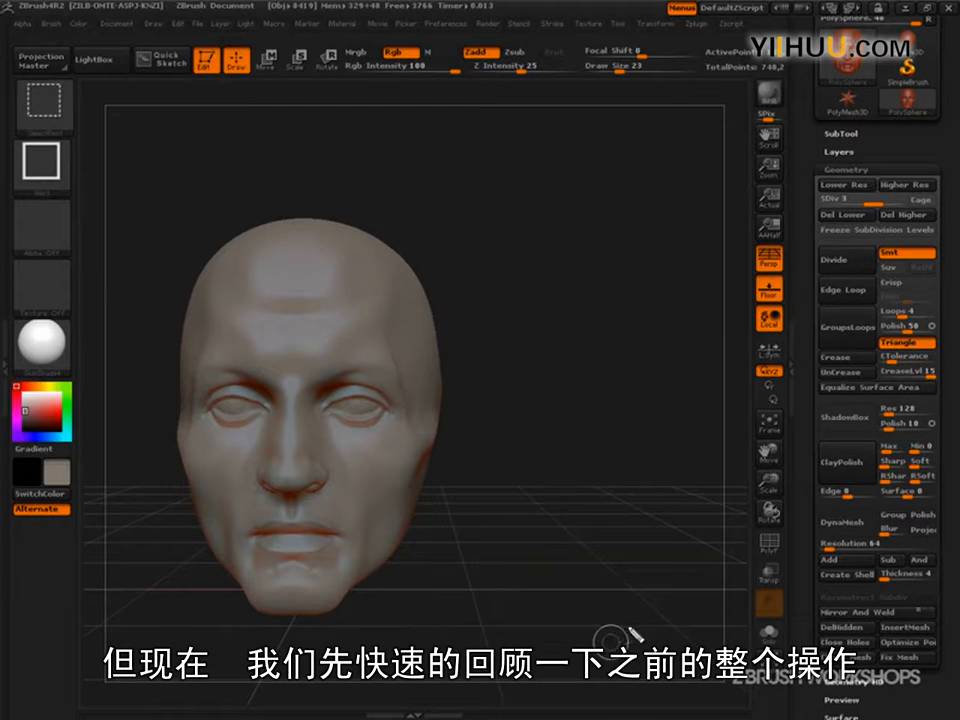
mouse_move(459, 189)
mouse_down()
mouse_move(548, 176)
mouse_move(590, 185)
mouse_move(598, 150)
mouse_up()
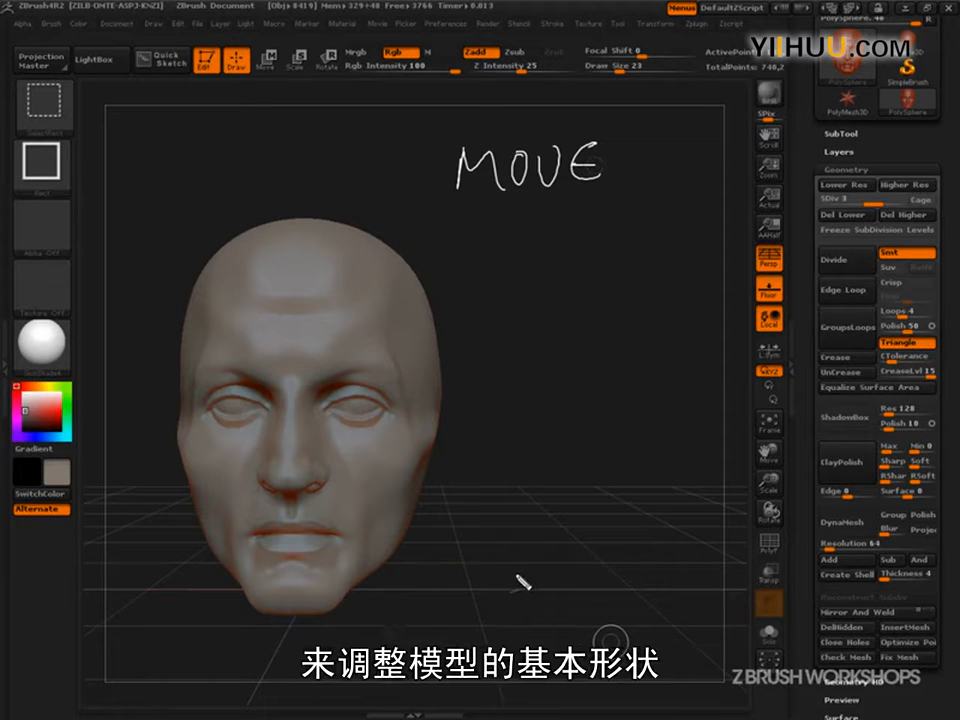
mouse_move(478, 229)
mouse_down()
mouse_move(474, 236)
mouse_move(561, 238)
mouse_move(590, 249)
mouse_move(640, 242)
mouse_move(638, 230)
mouse_move(668, 244)
mouse_up()
mouse_move(508, 268)
mouse_down()
mouse_move(626, 274)
mouse_move(690, 259)
mouse_move(704, 270)
mouse_up()
mouse_move(476, 306)
mouse_down()
mouse_move(510, 340)
mouse_move(521, 318)
mouse_move(614, 337)
mouse_move(622, 322)
mouse_move(645, 318)
mouse_up()
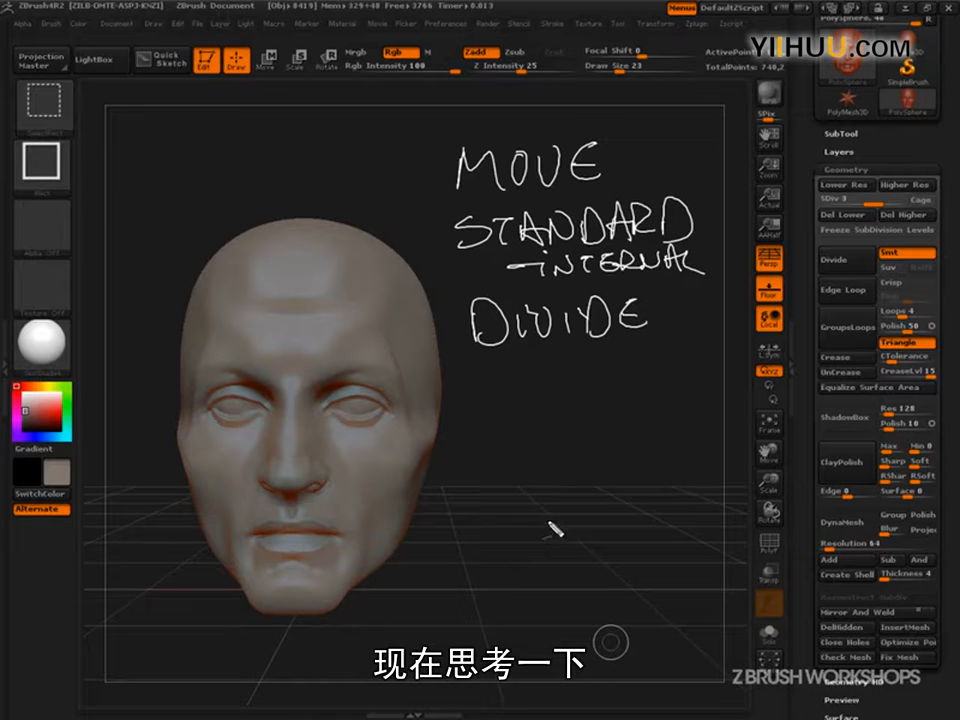
key(ctrl+z)
key(ctrl+z)
key(ctrl+z)
key(ctrl+z)
key(ctrl+z)
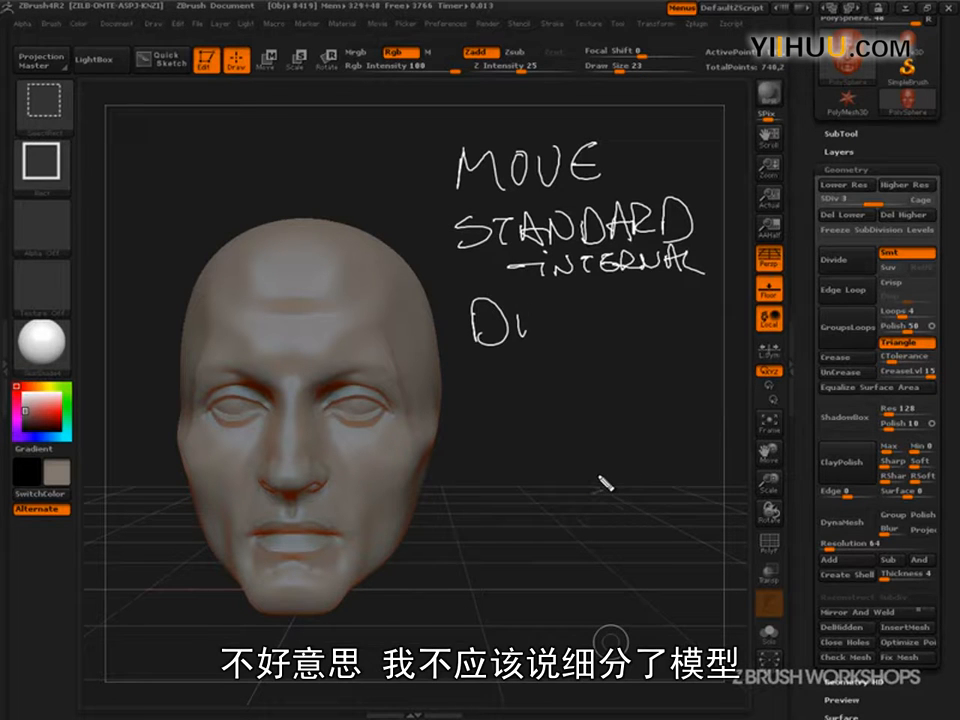
Handwrite DYNAMESH and DIVIDED below STANDARD, with arrows pointing to the DynaMesh and Divide settings.
mouse_move(500, 305)
mouse_down()
mouse_move(500, 326)
mouse_move(540, 312)
mouse_move(716, 326)
mouse_up()
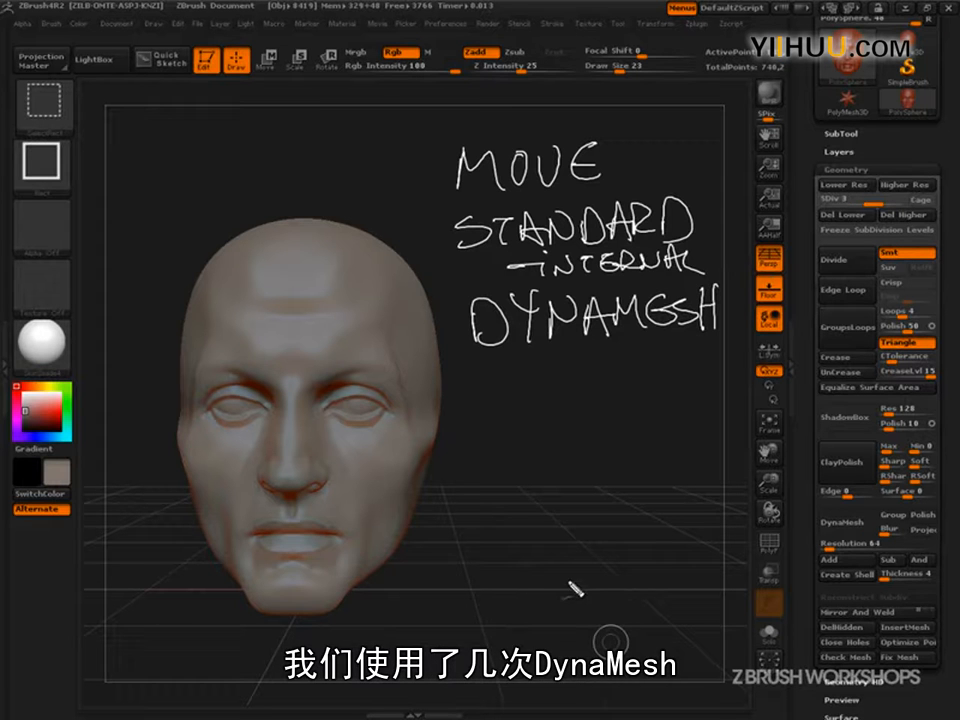
mouse_move(481, 368)
mouse_down()
mouse_move(486, 410)
mouse_move(521, 386)
mouse_move(593, 379)
mouse_move(605, 392)
mouse_move(665, 388)
mouse_up()
drag(718, 305, 790, 515)
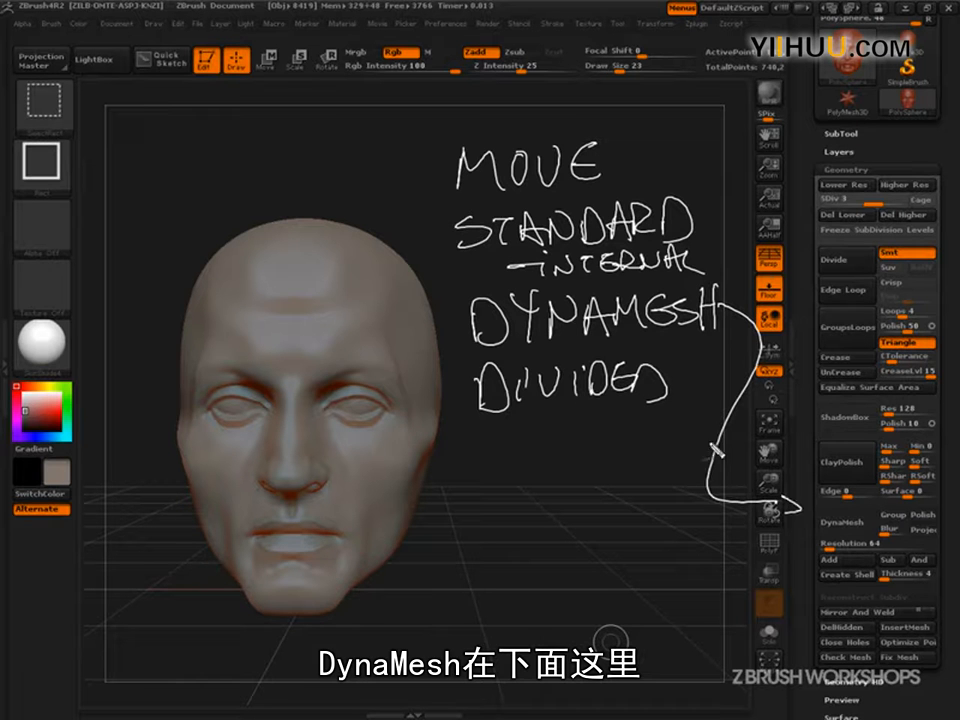
mouse_move(679, 379)
mouse_down()
mouse_move(815, 233)
mouse_move(796, 244)
mouse_up()
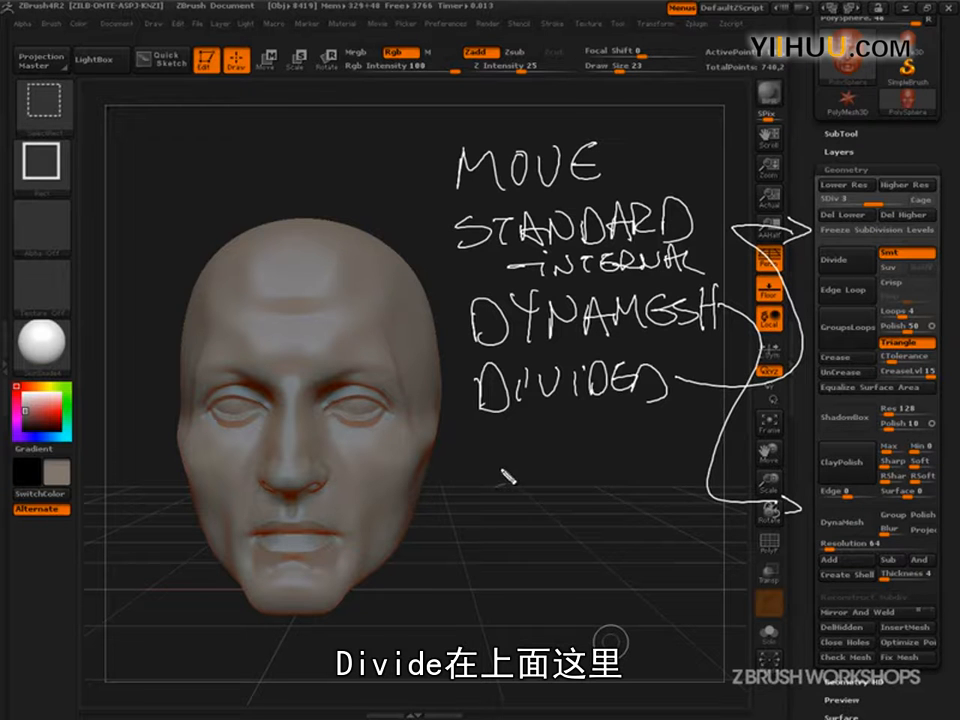
Add STANDARD + DAM STANDARD + MORE DIVISION to the handwritten list and mark the entries from MOVE to the second STANDARD with dashes.
mouse_move(490, 452)
mouse_down()
mouse_move(600, 440)
mouse_move(708, 448)
mouse_up()
mouse_move(581, 497)
mouse_down()
mouse_move(499, 523)
mouse_move(583, 504)
mouse_move(587, 557)
mouse_move(606, 566)
mouse_move(725, 532)
mouse_move(752, 535)
mouse_move(583, 600)
mouse_move(497, 604)
mouse_move(785, 604)
mouse_up()
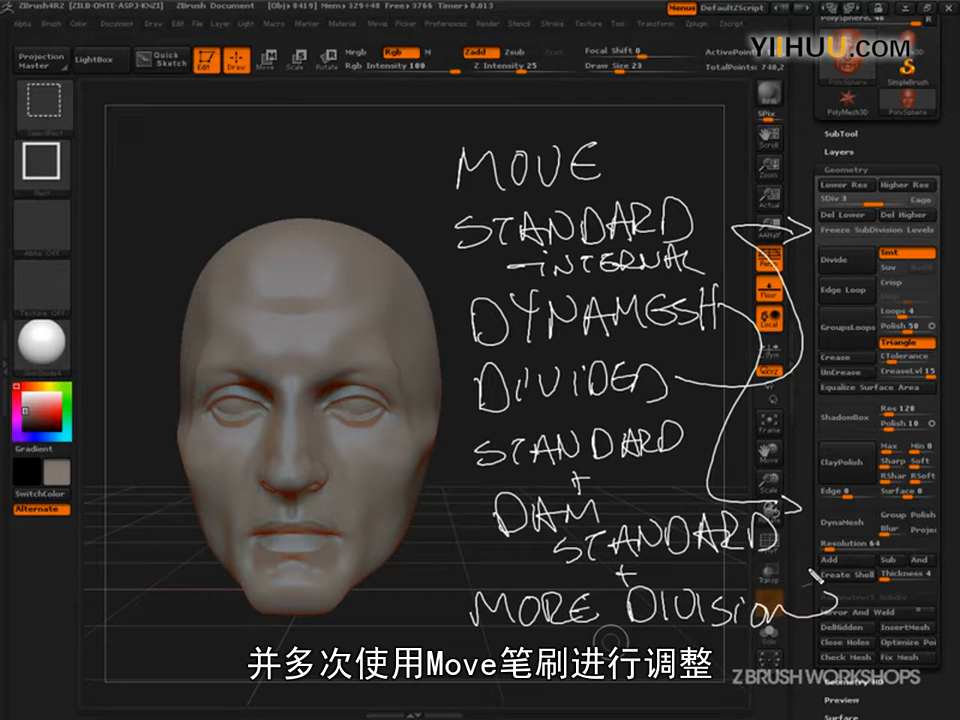
drag(398, 178, 414, 175)
drag(396, 243, 418, 239)
drag(433, 327, 452, 324)
drag(429, 404, 448, 401)
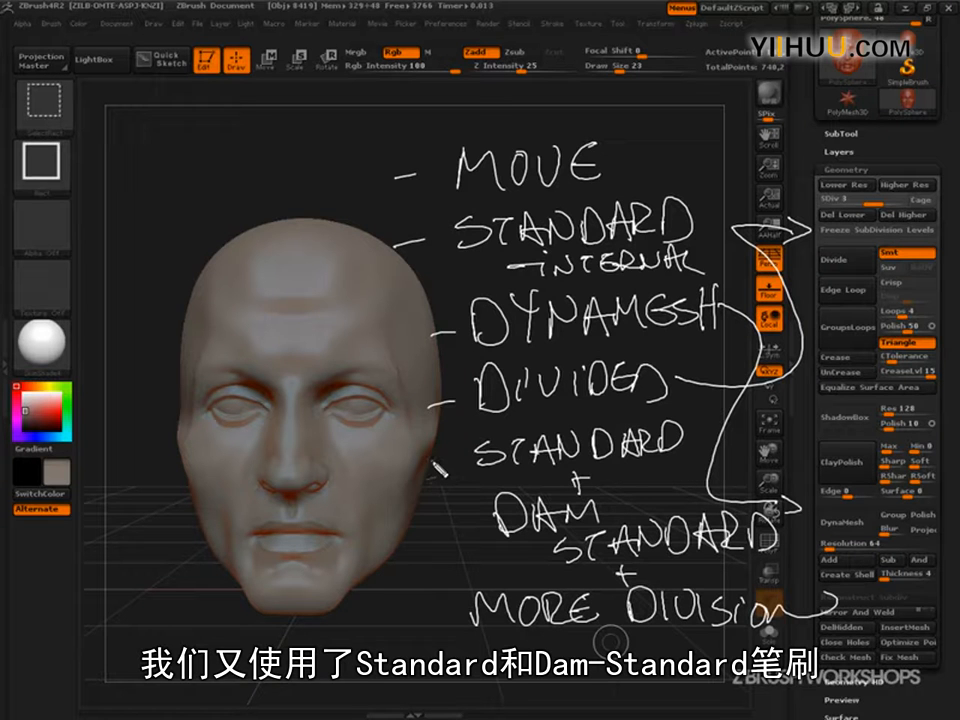
drag(434, 464, 459, 461)
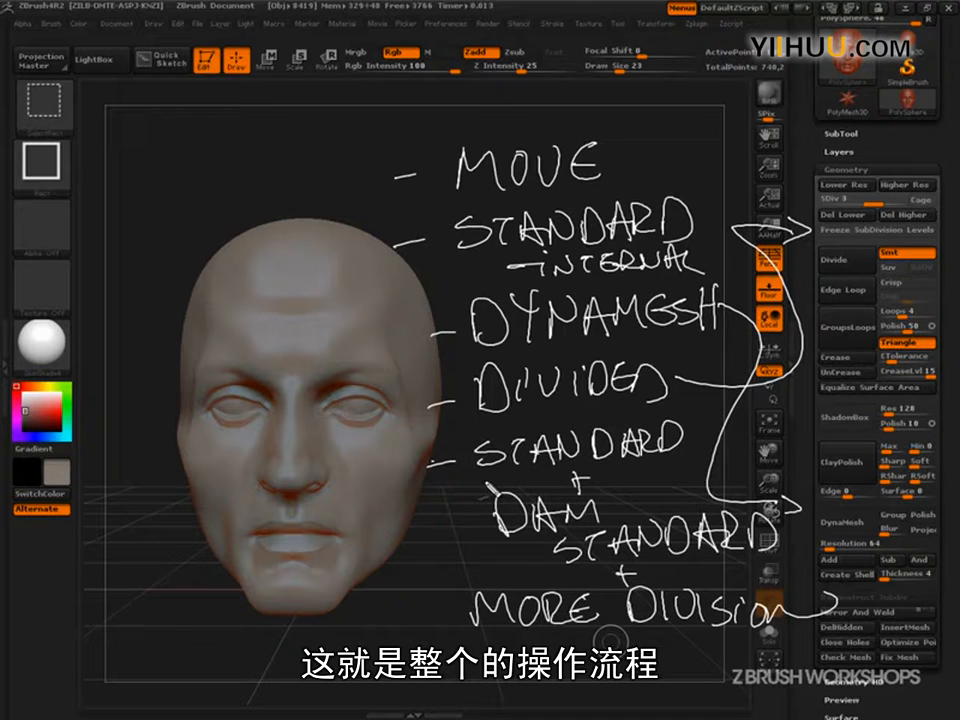